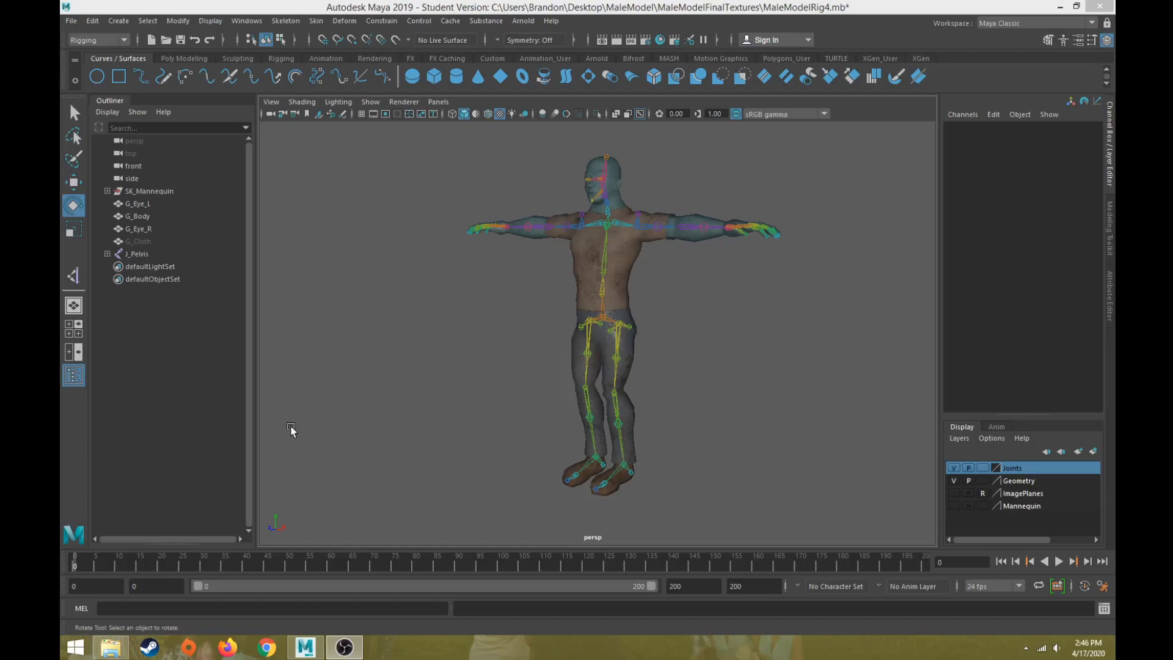
Try moving the pelvis joint slightly downward and backward, and undo the move
scroll(631, 400, up, 5)
scroll(654, 417, up, 3)
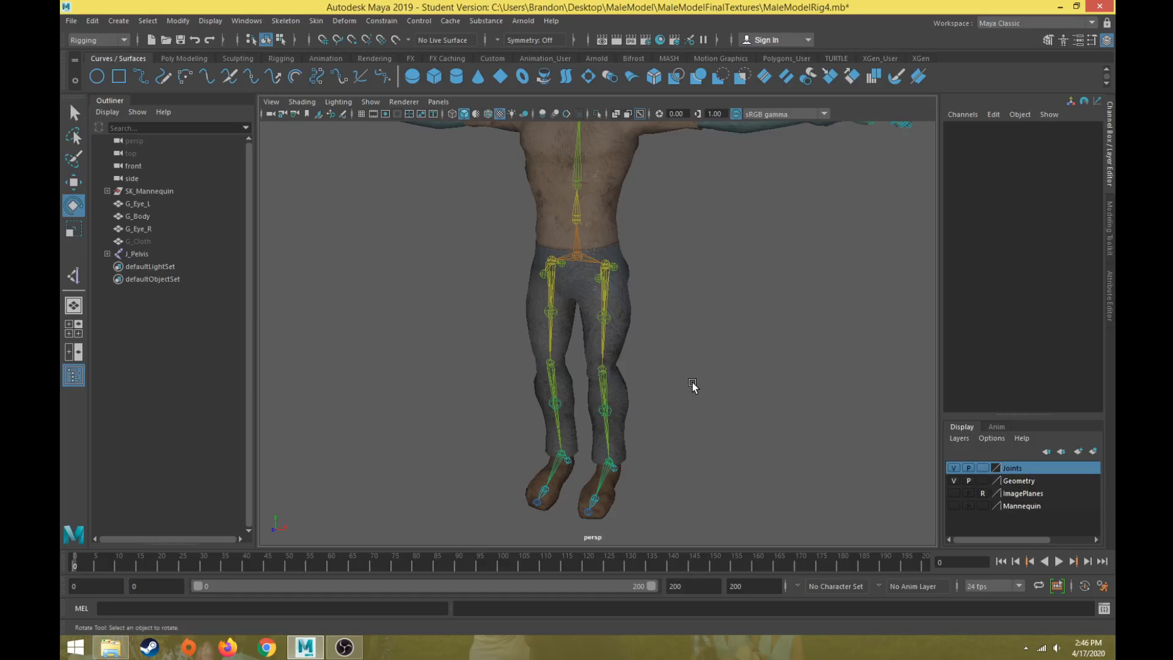
click(583, 255)
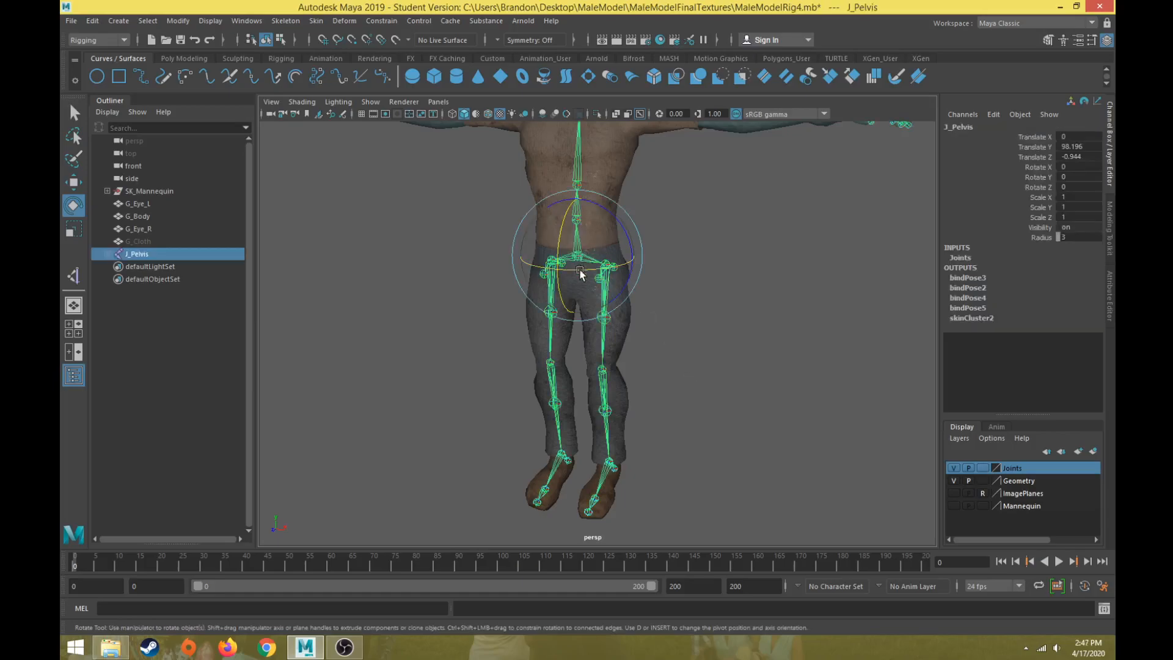
scroll(587, 287, down, 3)
key(w)
alt+drag(589, 310, 505, 288)
mouse_move(583, 264)
mouse_down()
mouse_move(581, 293)
mouse_move(618, 191)
mouse_move(591, 352)
mouse_move(581, 346)
mouse_move(579, 268)
mouse_up()
key(ctrl+z)
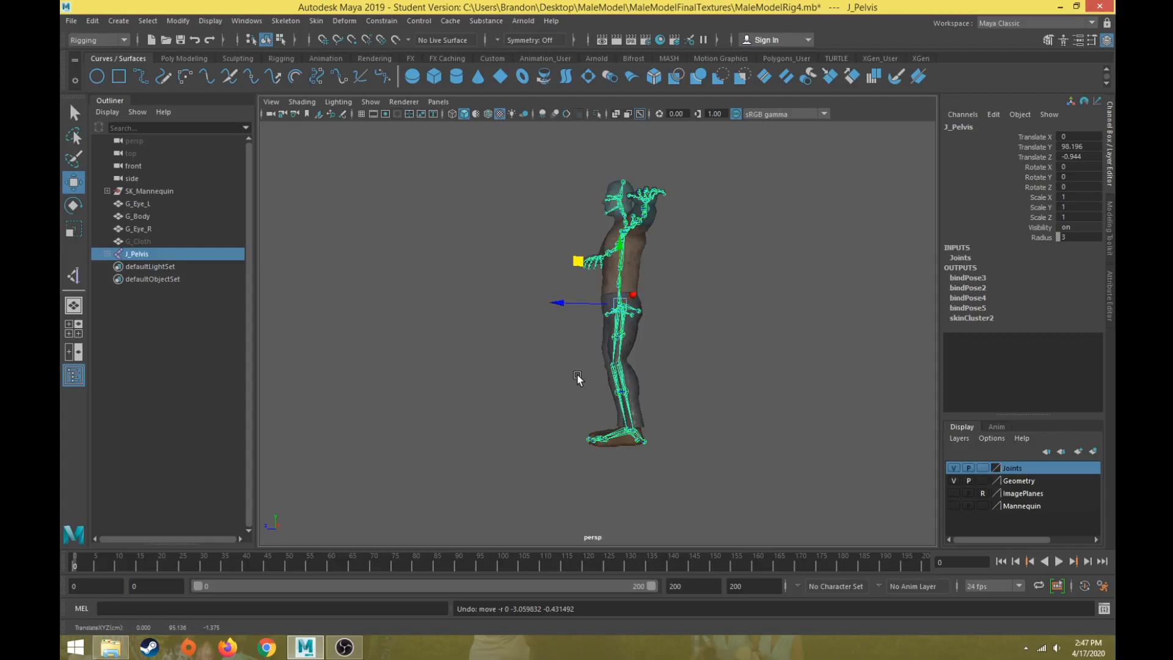
Open the options of the Create IK Handle tool and reset them to their defaults
alt+drag(688, 482, 675, 452)
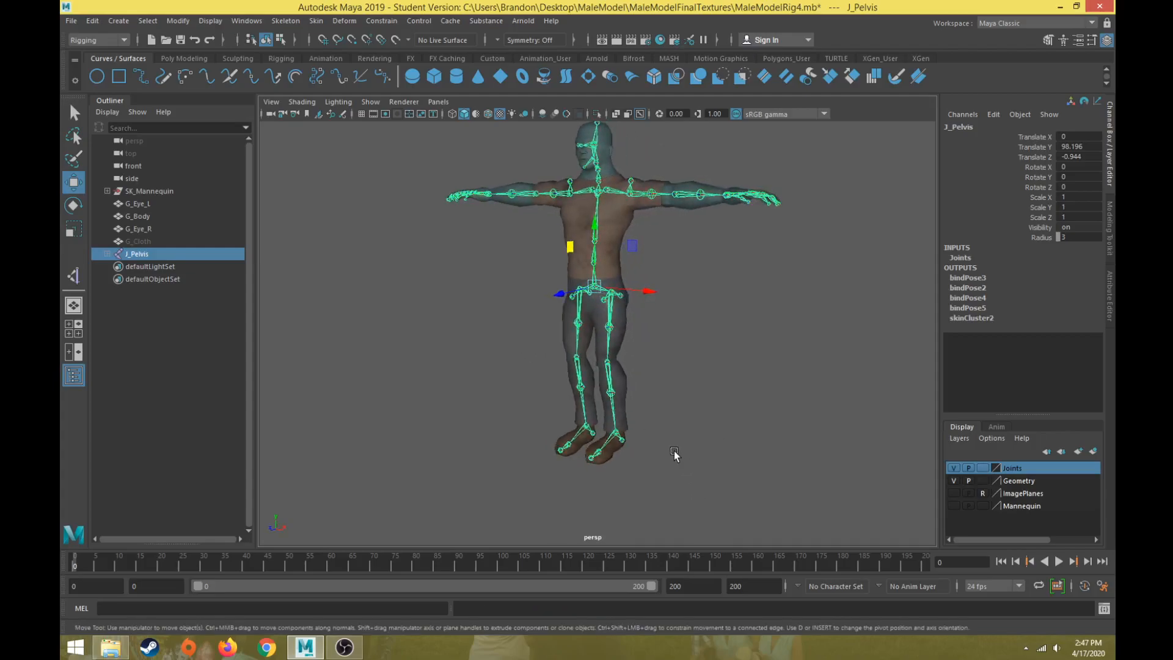
scroll(674, 450, up, 3)
alt+middle_drag(673, 442, 665, 379)
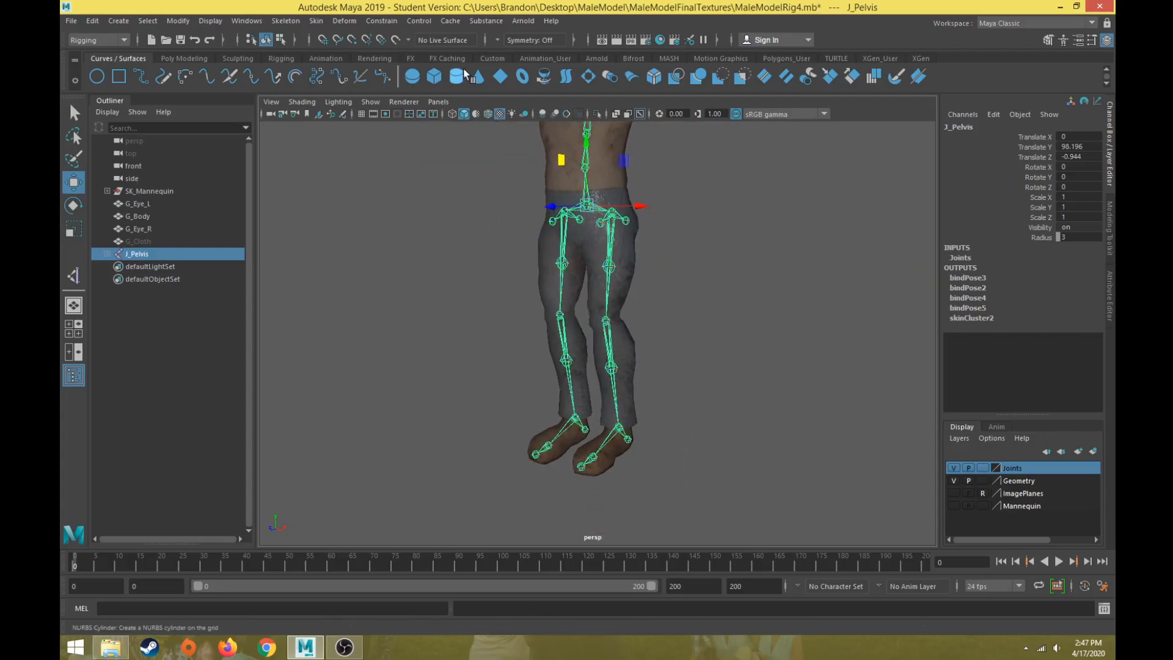
click(95, 42)
click(96, 43)
click(298, 22)
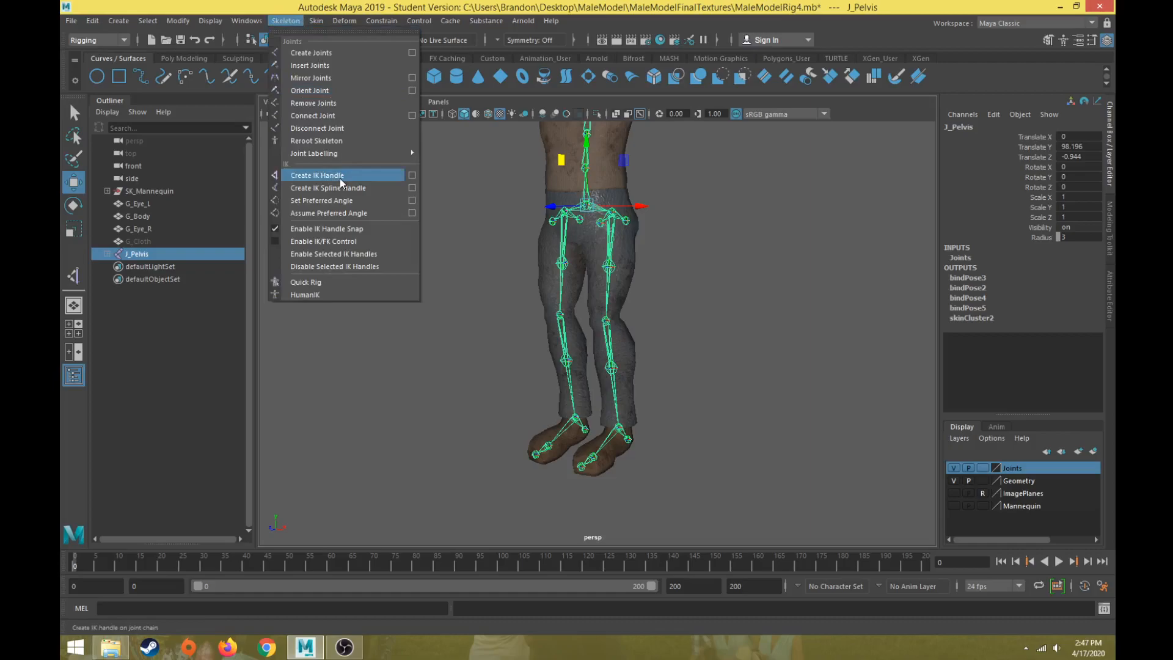
click(412, 175)
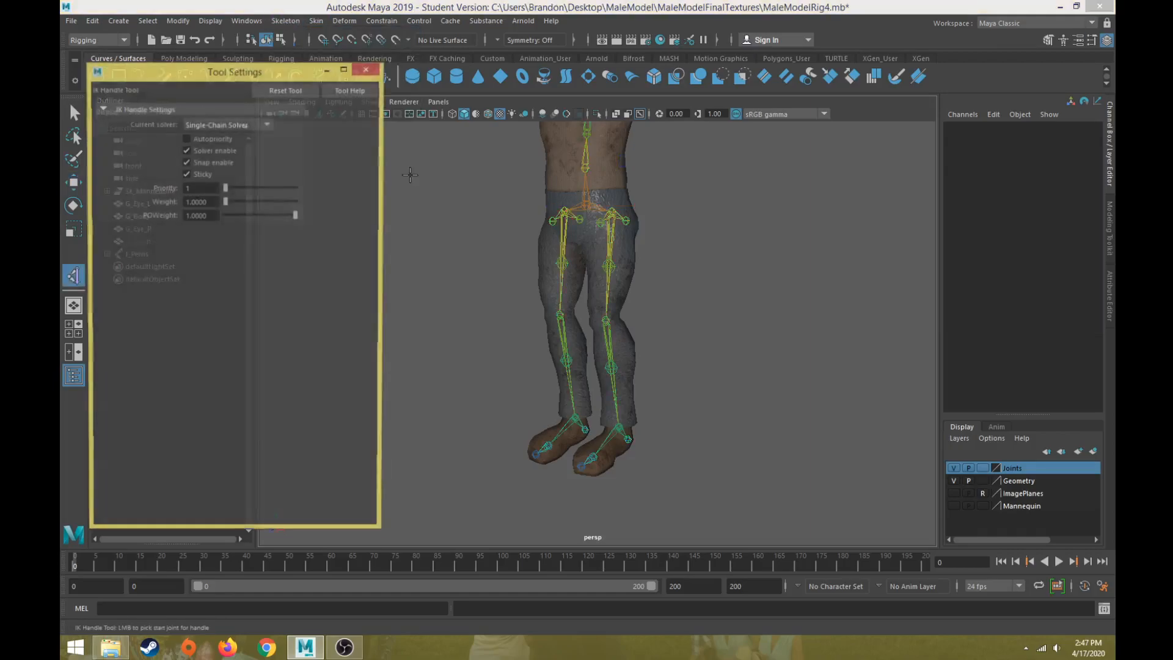
click(281, 89)
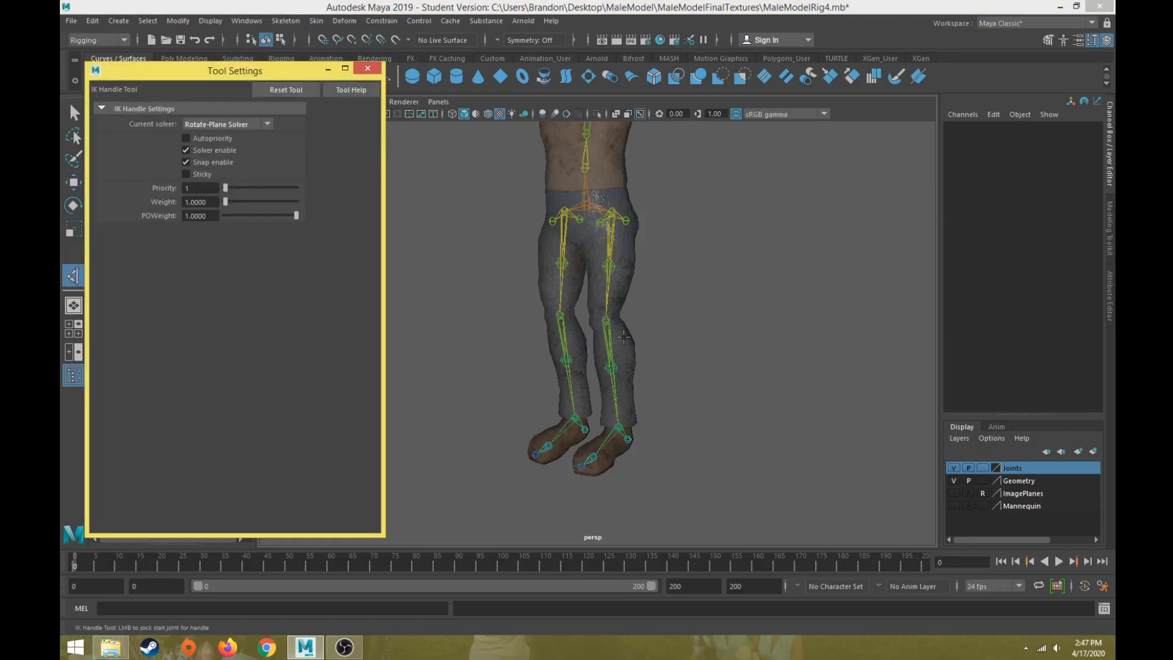
drag(244, 74, 278, 79)
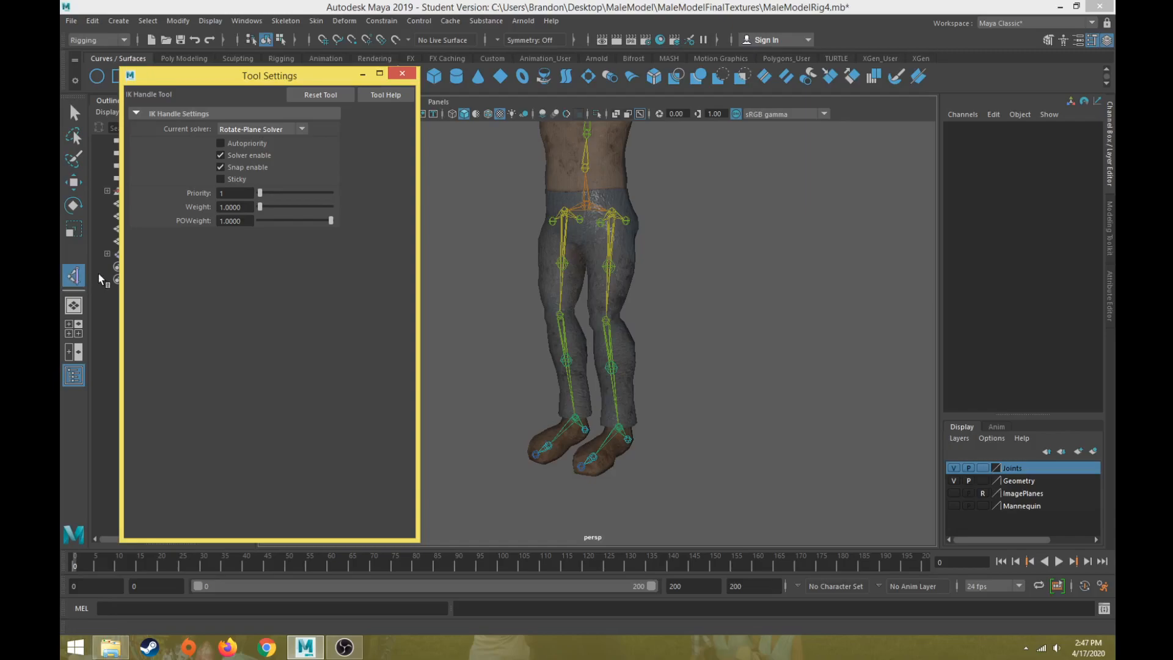
Enable Sticky for the IK Handle tool and keep Rotate-Plane Solver as the current solver
click(287, 20)
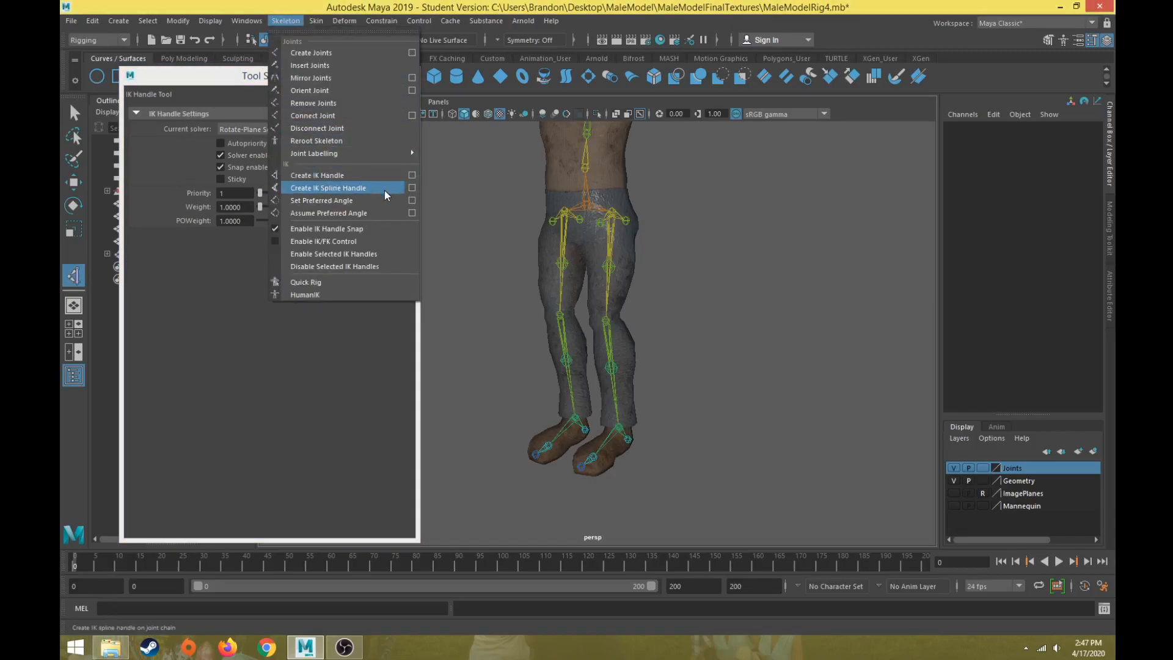
click(288, 22)
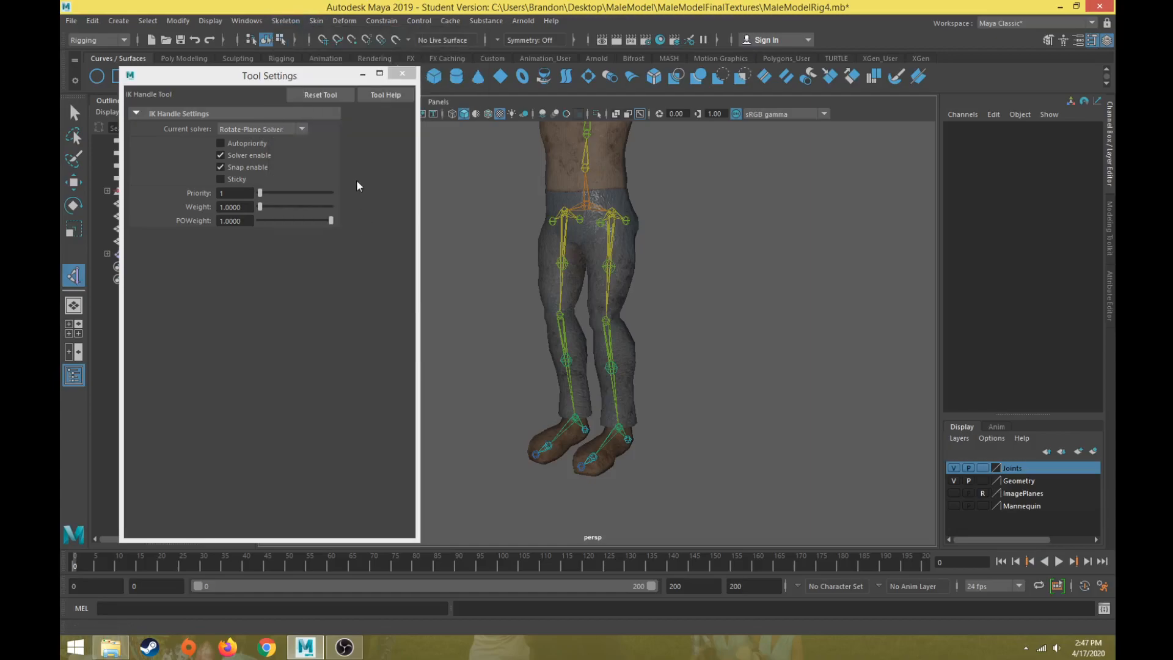
click(303, 129)
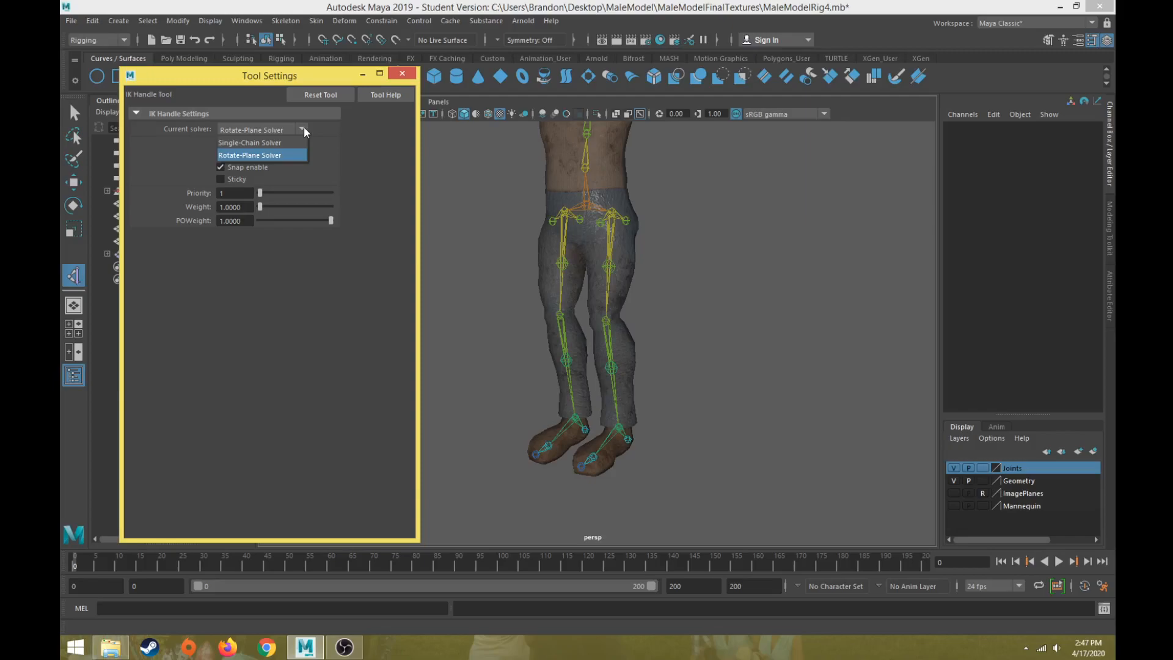
click(303, 128)
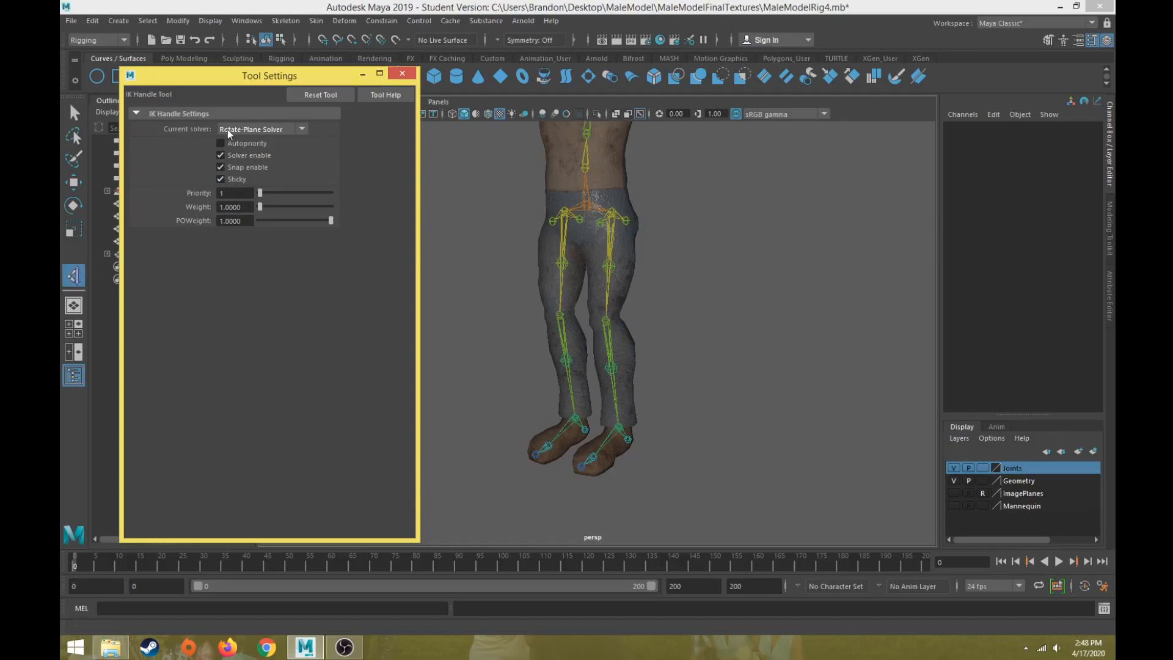
click(262, 129)
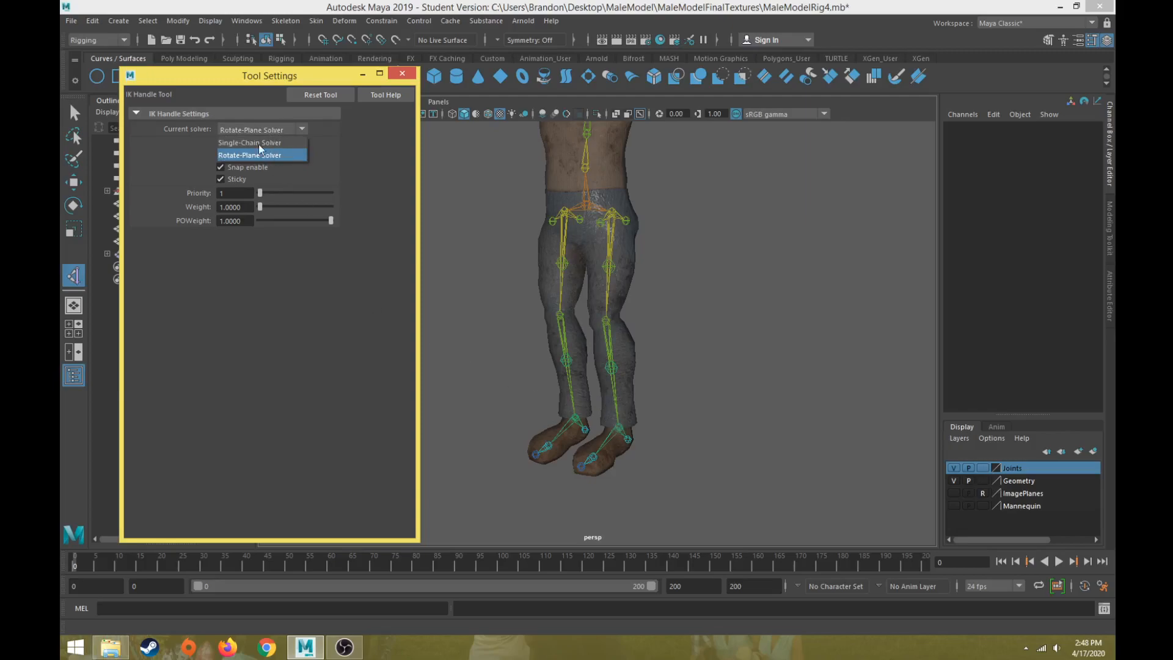
click(235, 155)
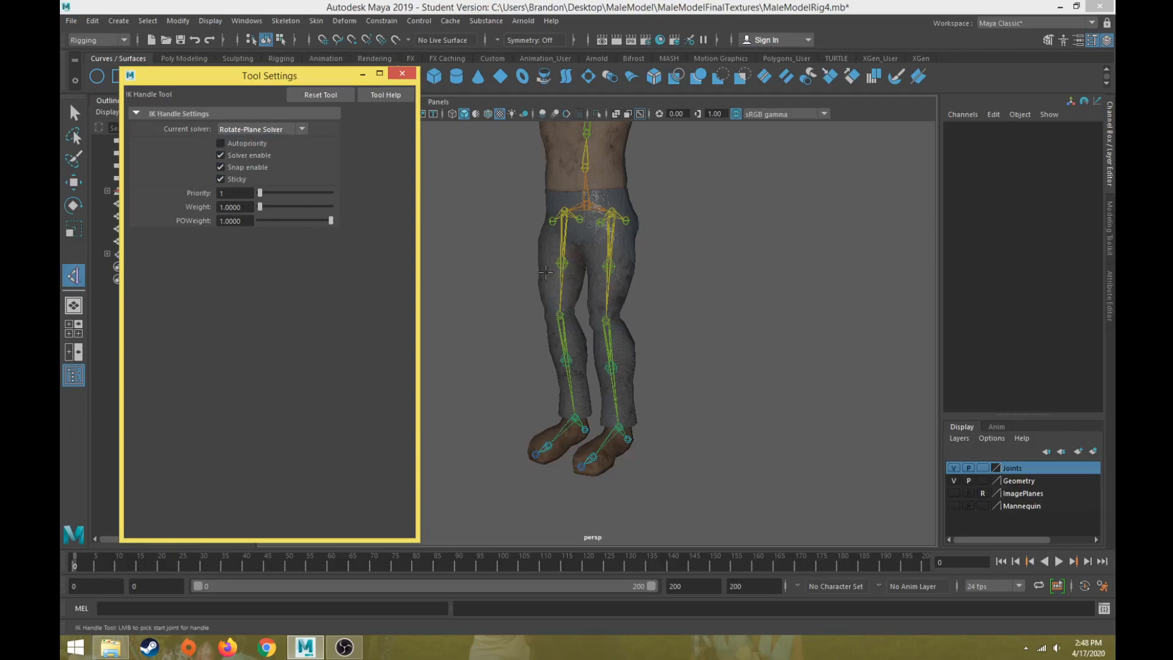
Pick the character's left hip joint, leave the IK Handle tool and check the joint's keyframes on the timeline
alt+drag(534, 259, 486, 291)
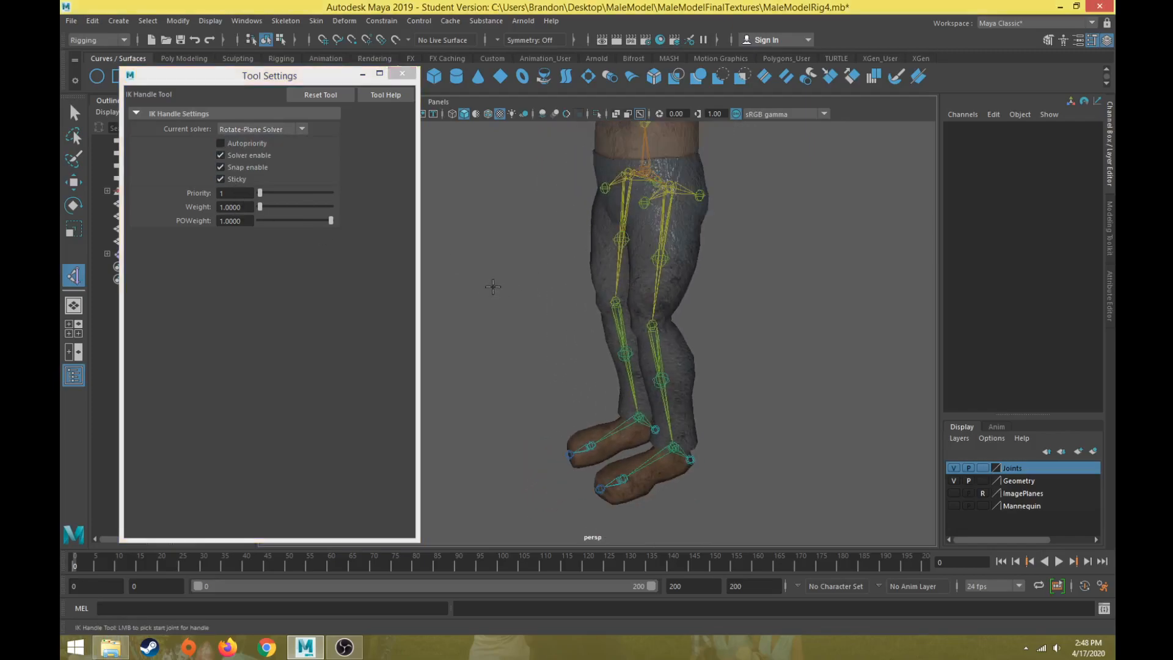
click(670, 187)
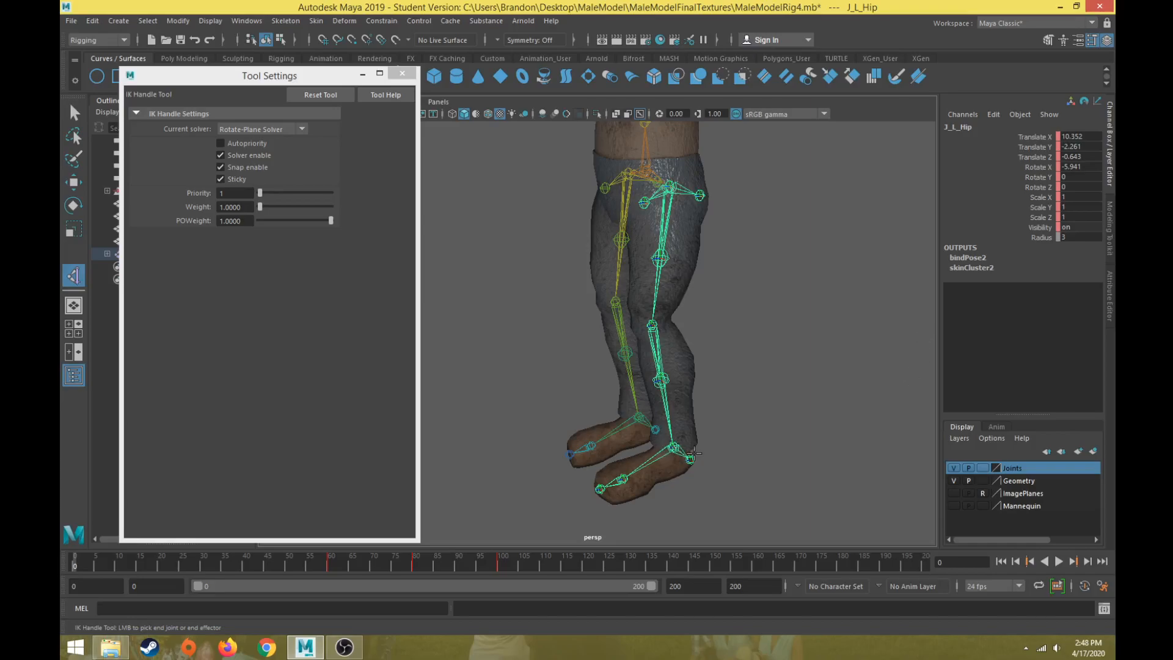
click(74, 114)
drag(224, 563, 75, 562)
scroll(537, 321, down, 6)
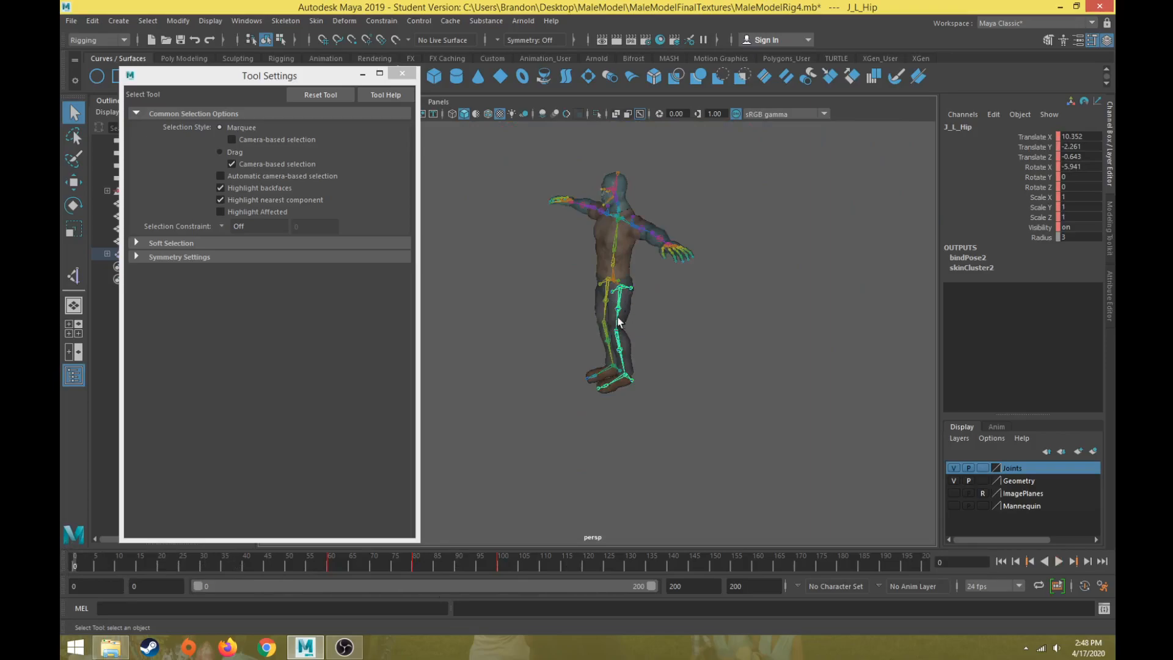
scroll(617, 318, up, 2)
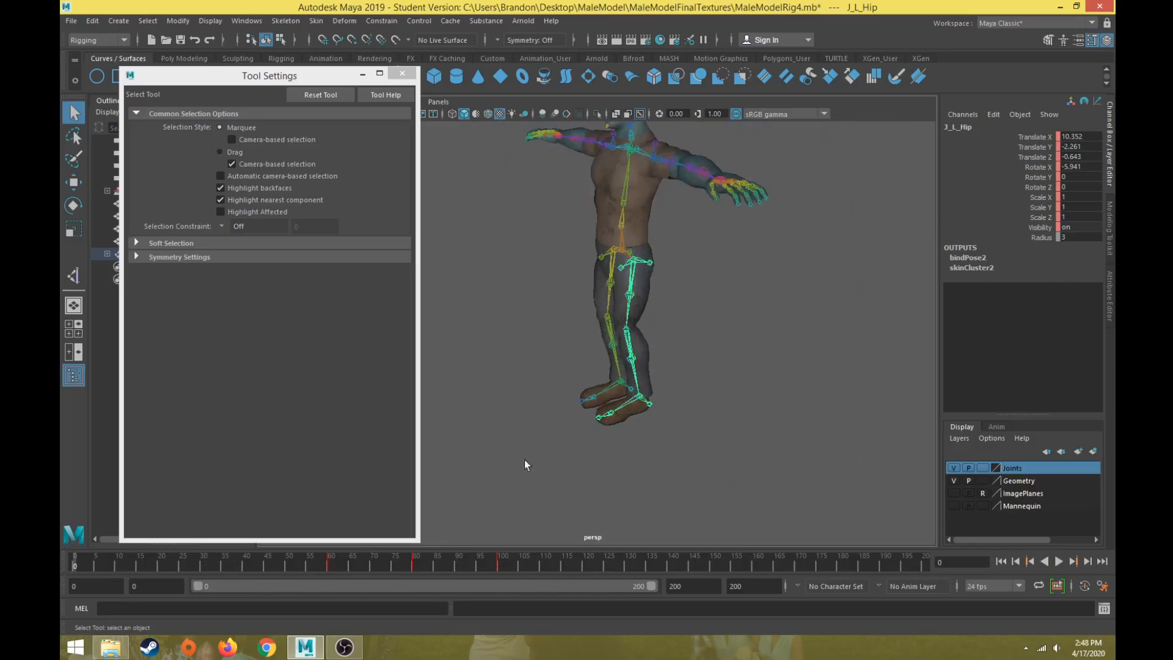
drag(158, 557, 60, 568)
Break the connections on the left hip joint's translate, rotate, scale and visibility channels
drag(1040, 138, 1046, 230)
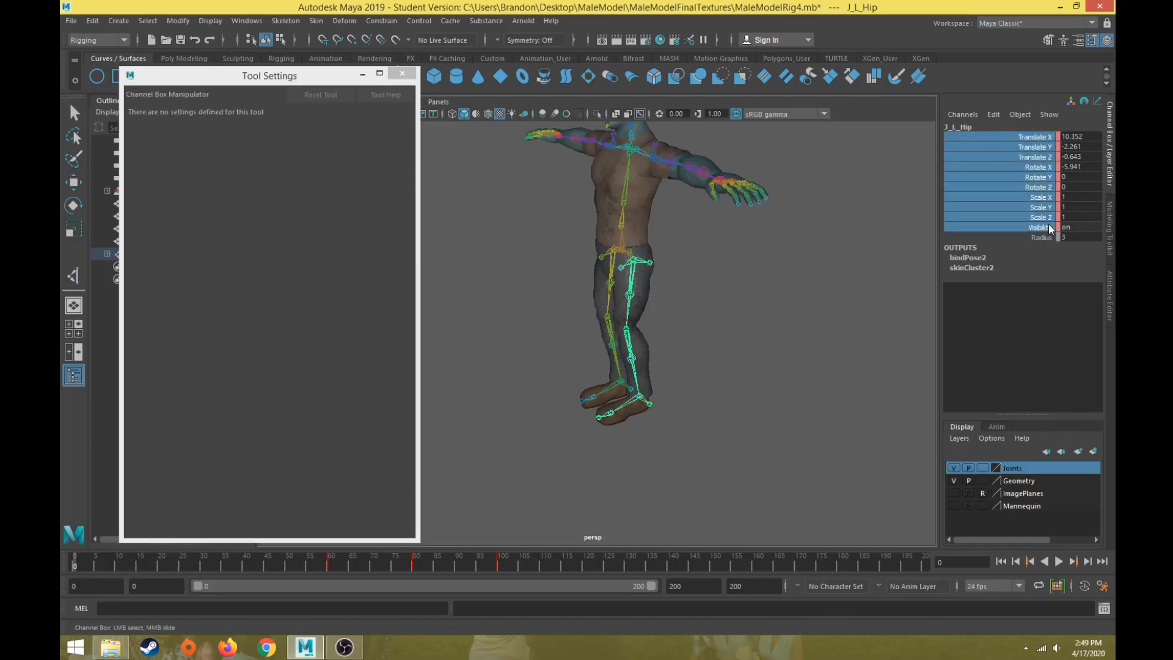
key(alt+v)
key(alt+v)
right_click(1043, 158)
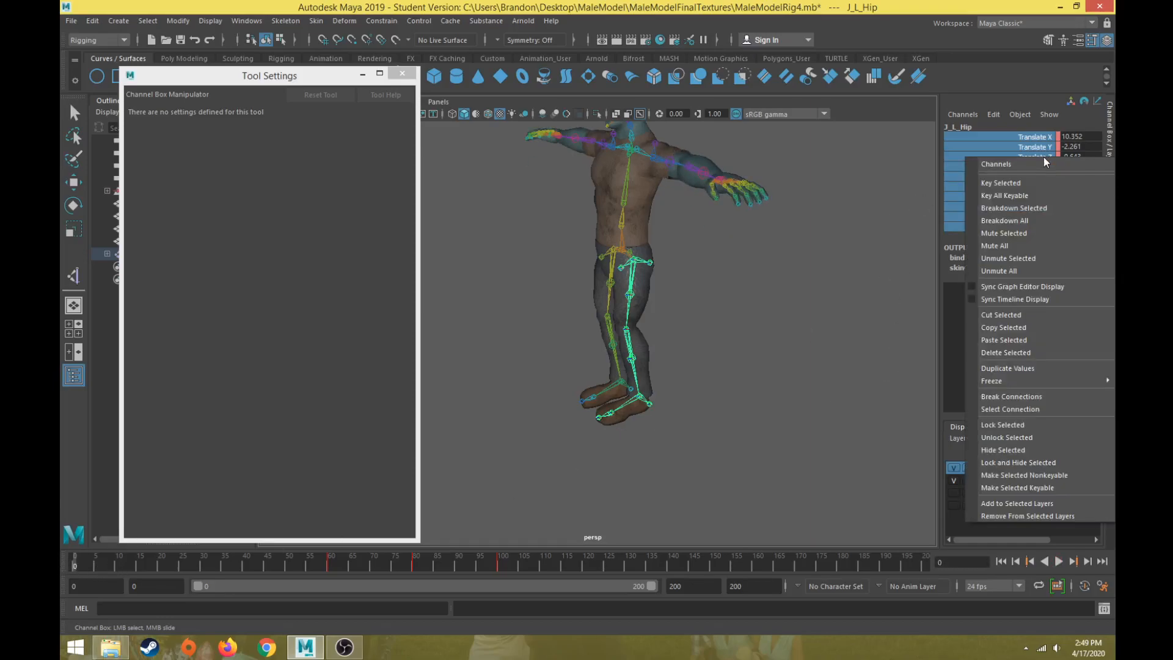
click(1015, 397)
Break the connections on the translate, rotate, scale and visibility channels of both shoulder and both elbow joints
click(670, 163)
alt+drag(670, 163, 582, 290)
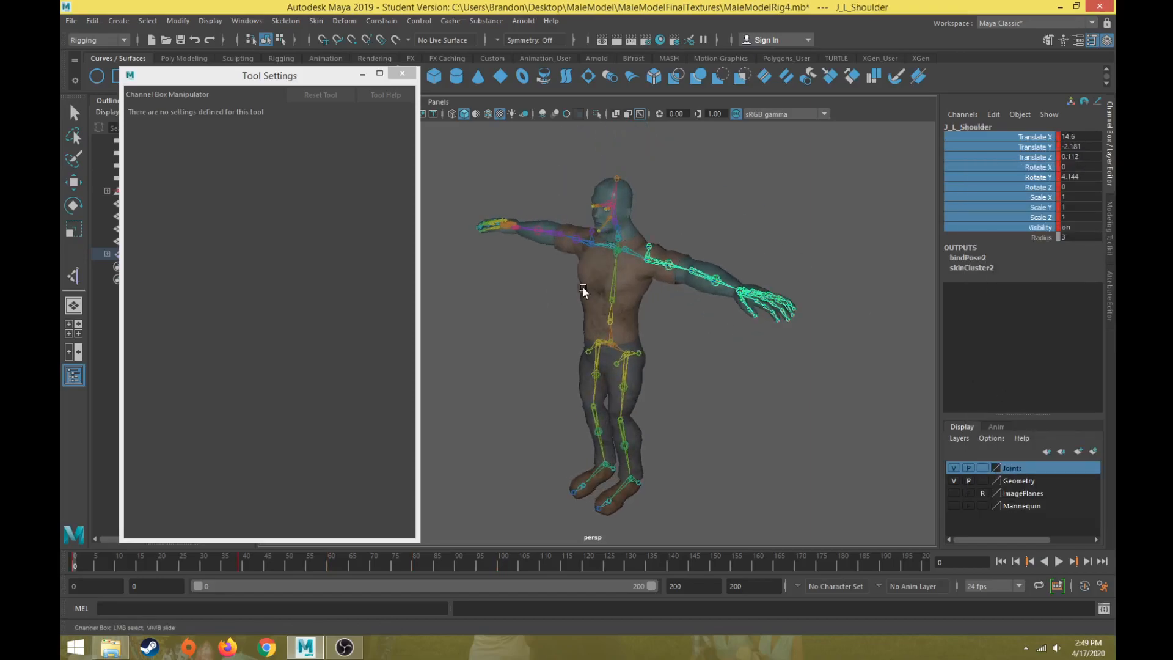
shift+click(568, 237)
shift+click(696, 271)
shift+click(560, 237)
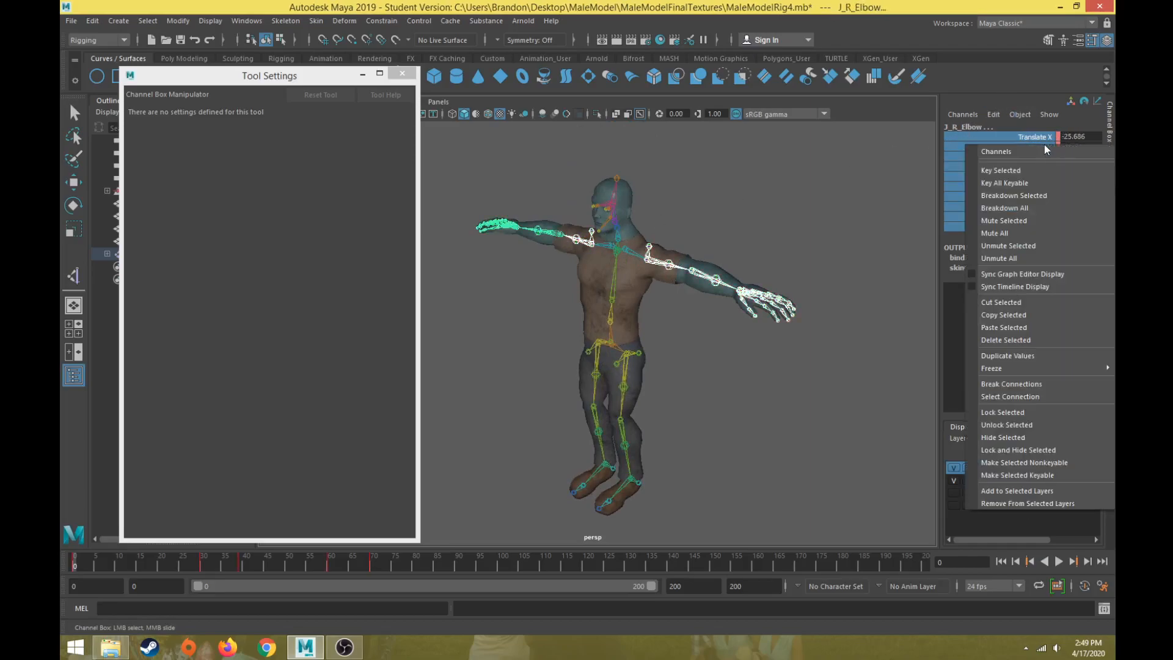
click(1025, 383)
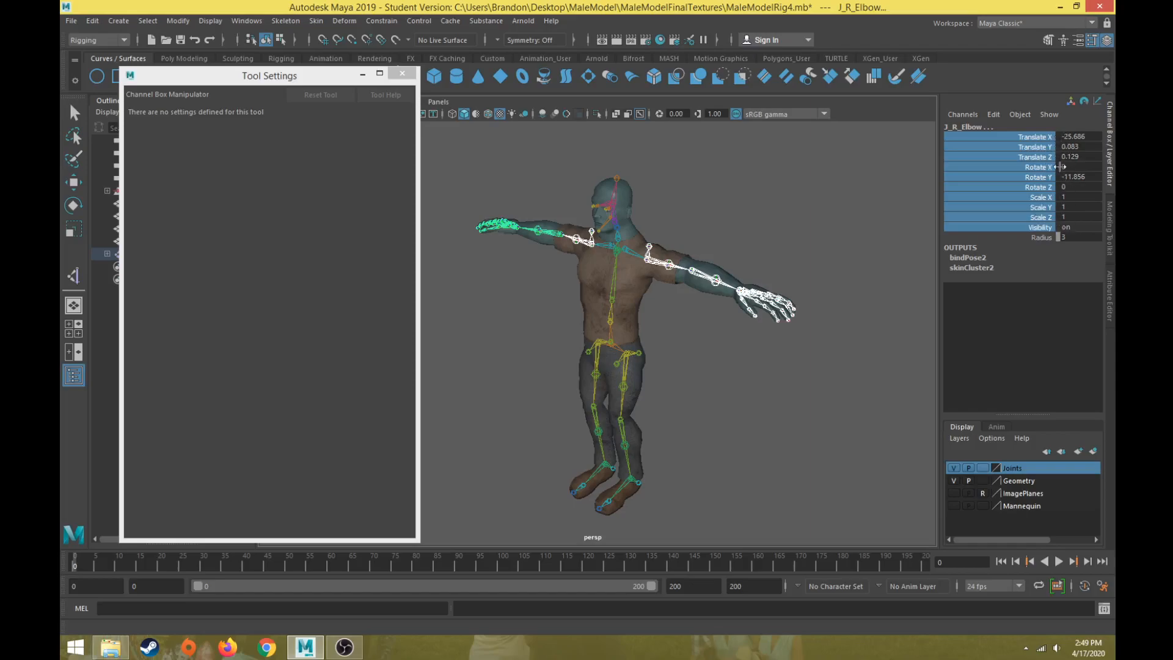
click(772, 442)
Create a Rotate-Plane IK handle from the left hip joint to the left ankle joint, and minimize the tool settings
scroll(728, 451, up, 3)
alt+middle_drag(735, 442, 696, 317)
click(73, 275)
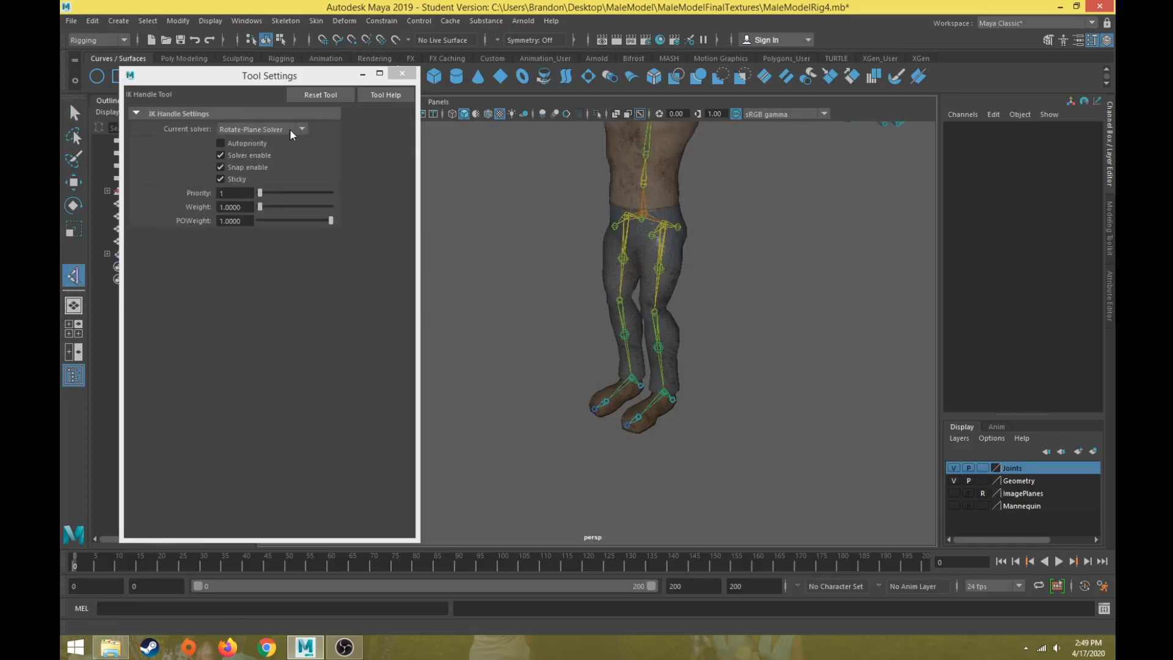
scroll(745, 307, up, 3)
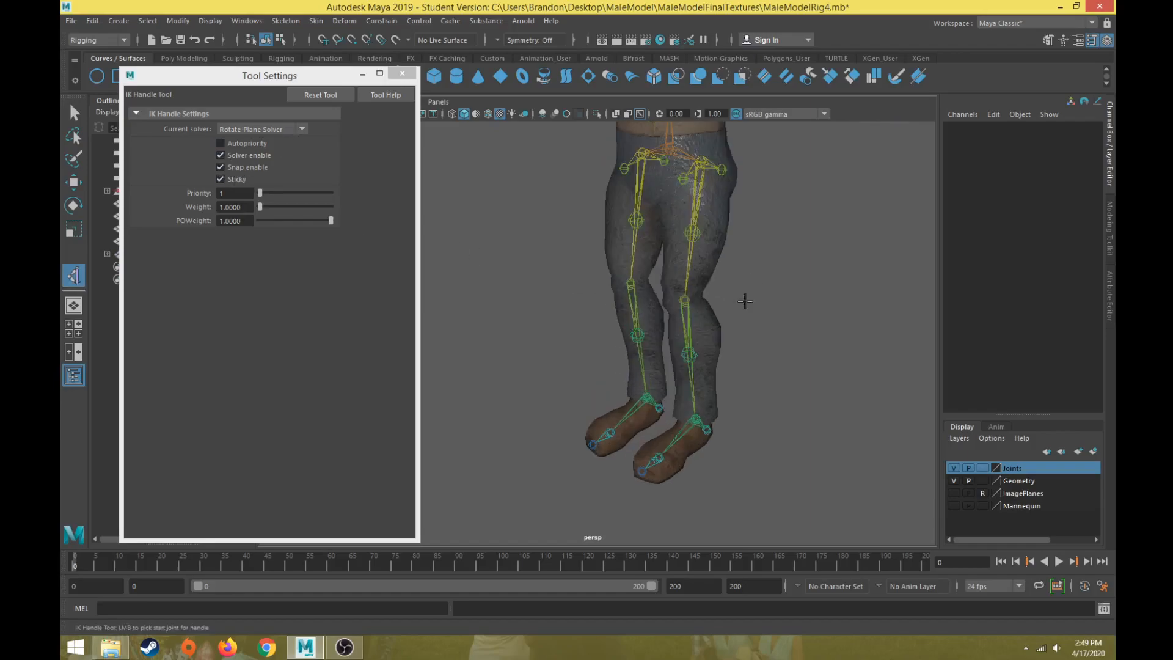
click(702, 162)
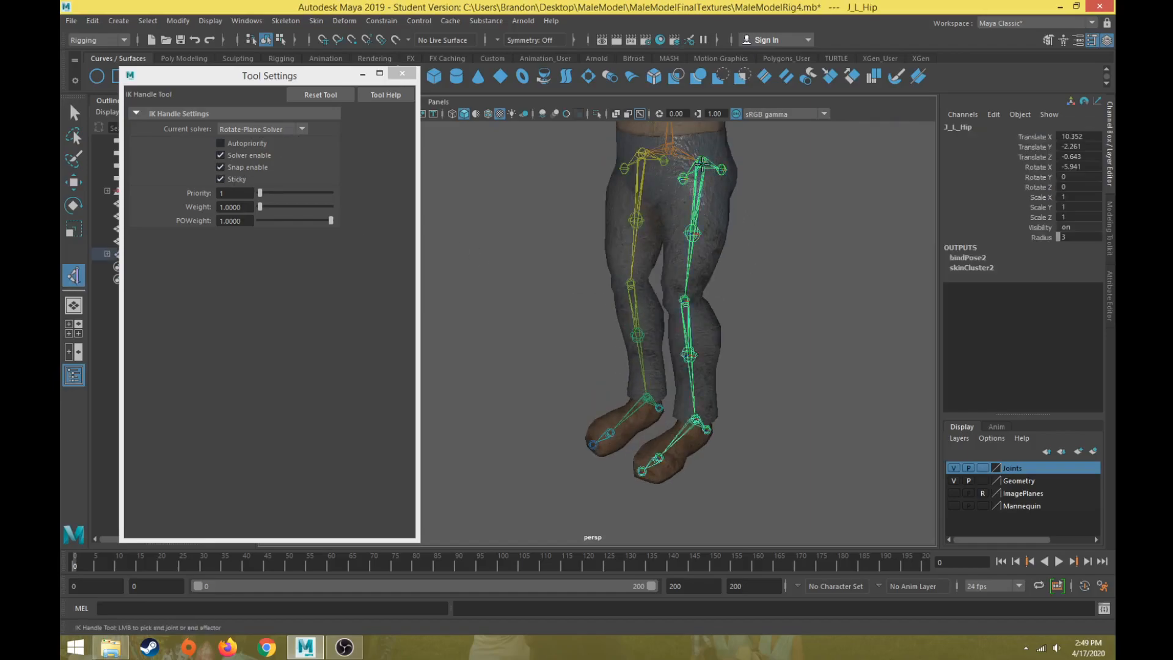
click(696, 419)
key(w)
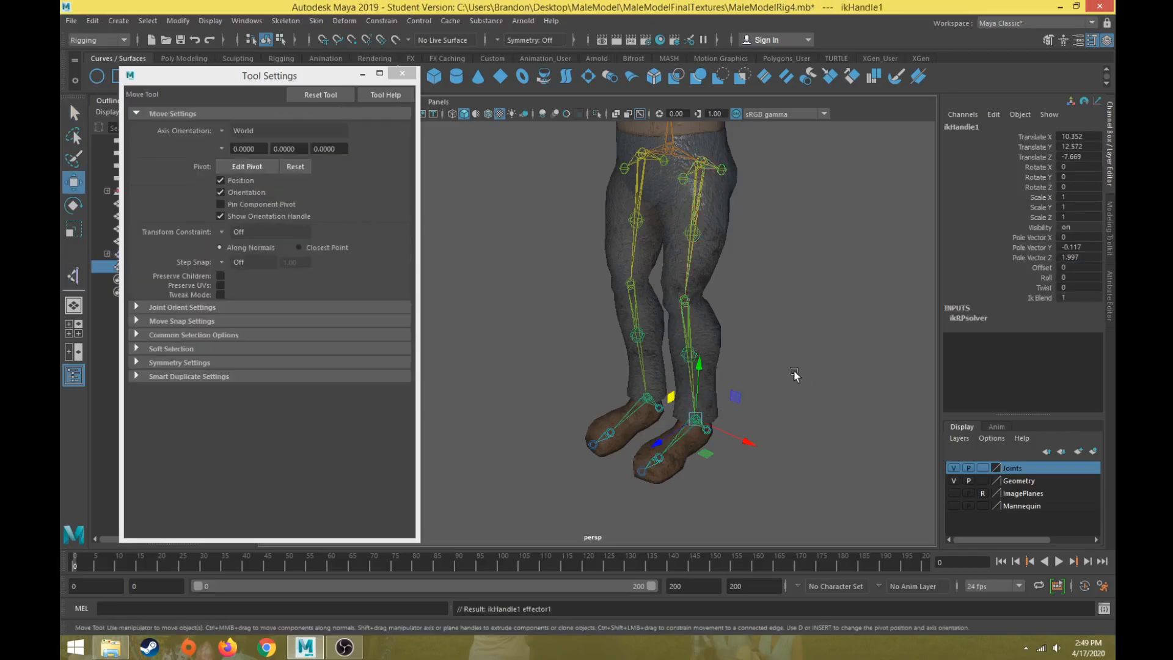
scroll(764, 368, down, 2)
click(362, 74)
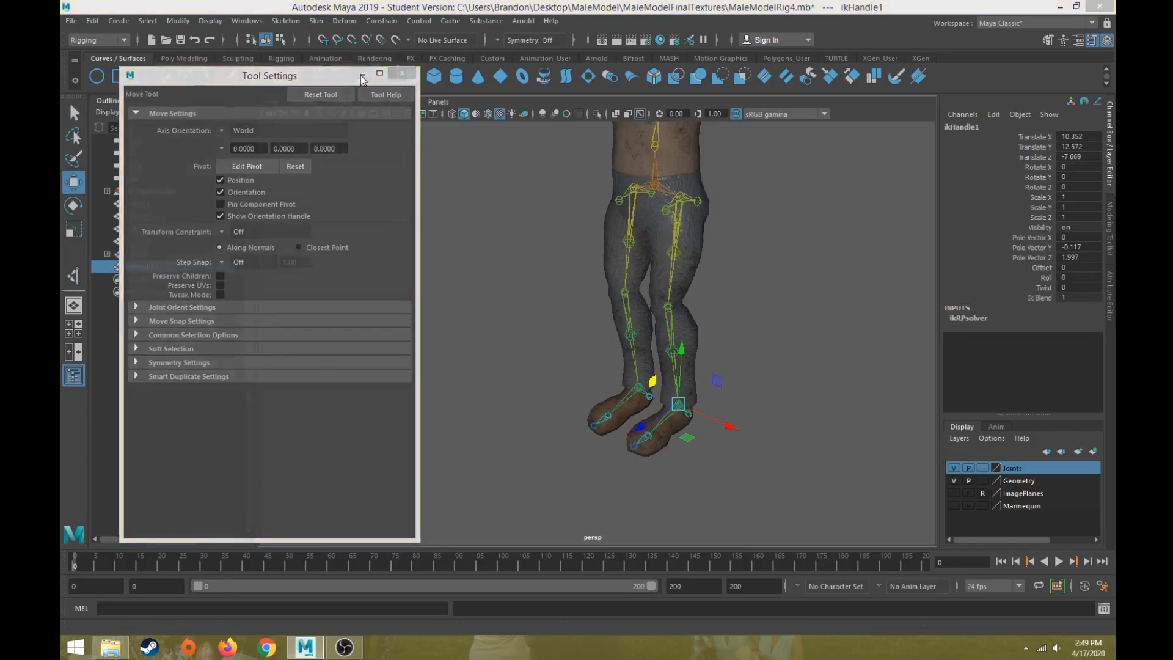
Examine the new IK handle at the left ankle in wireframe, shaded and textured display
scroll(595, 386, up, 3)
alt+drag(595, 384, 625, 392)
key(4)
scroll(614, 393, up, 4)
alt+middle_drag(615, 392, 641, 275)
scroll(636, 277, up, 4)
scroll(624, 280, down, 7)
key(5)
scroll(641, 284, down, 6)
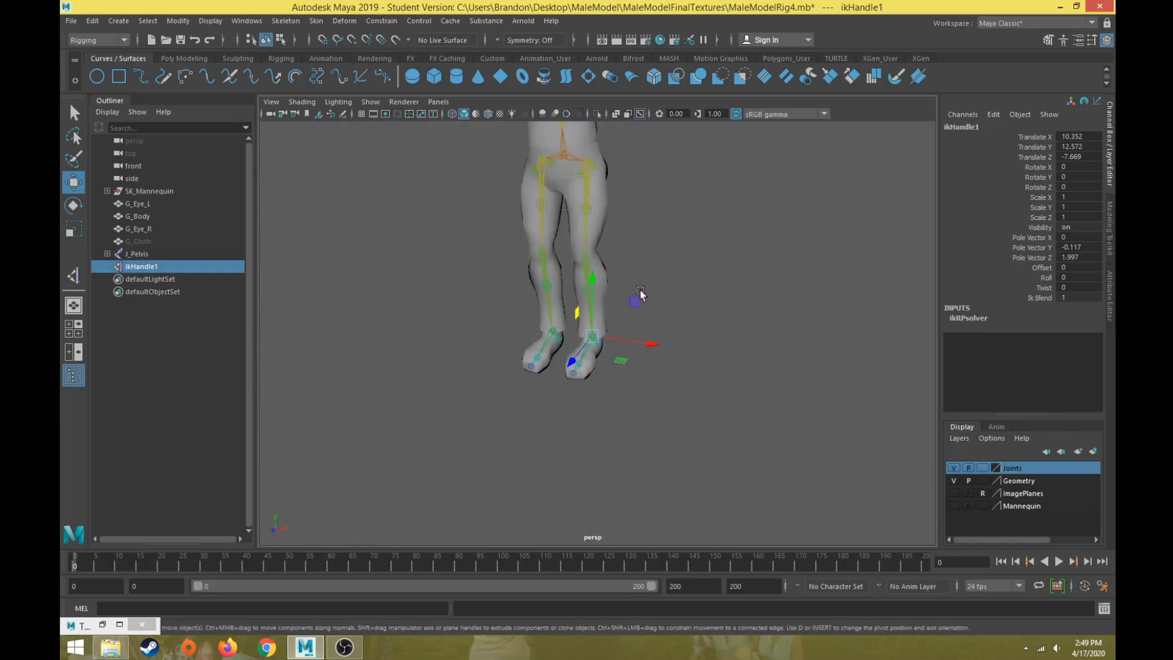
key(6)
Try scaling the left ankle's IK handle up uniformly to about 2.585, keeping it selected
key(r)
drag(598, 335, 633, 333)
click(599, 397)
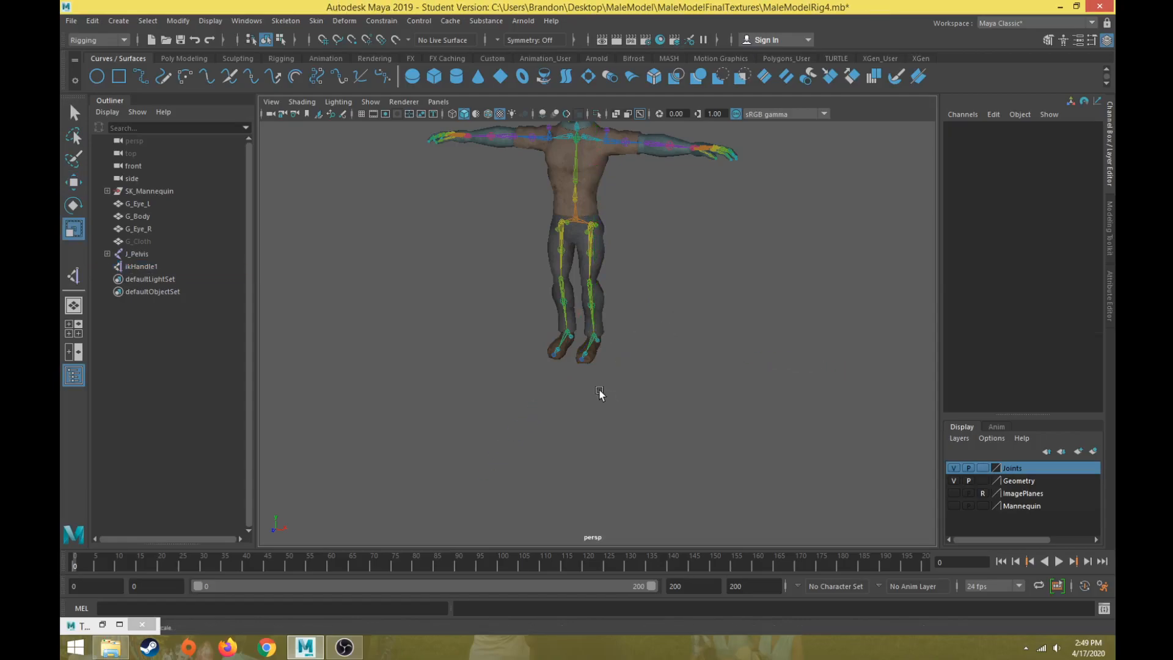
scroll(620, 385, up, 6)
key(ctrl+z)
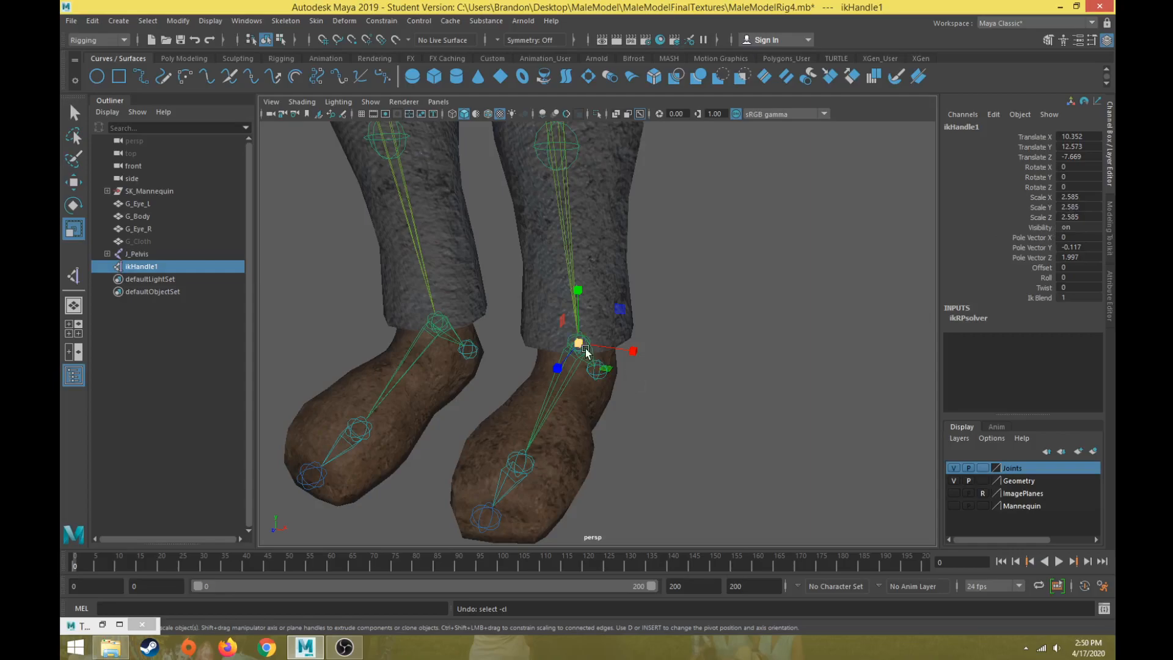
Show all object types in the viewport, try scaling the IK handle again, and undo its scaling
click(366, 102)
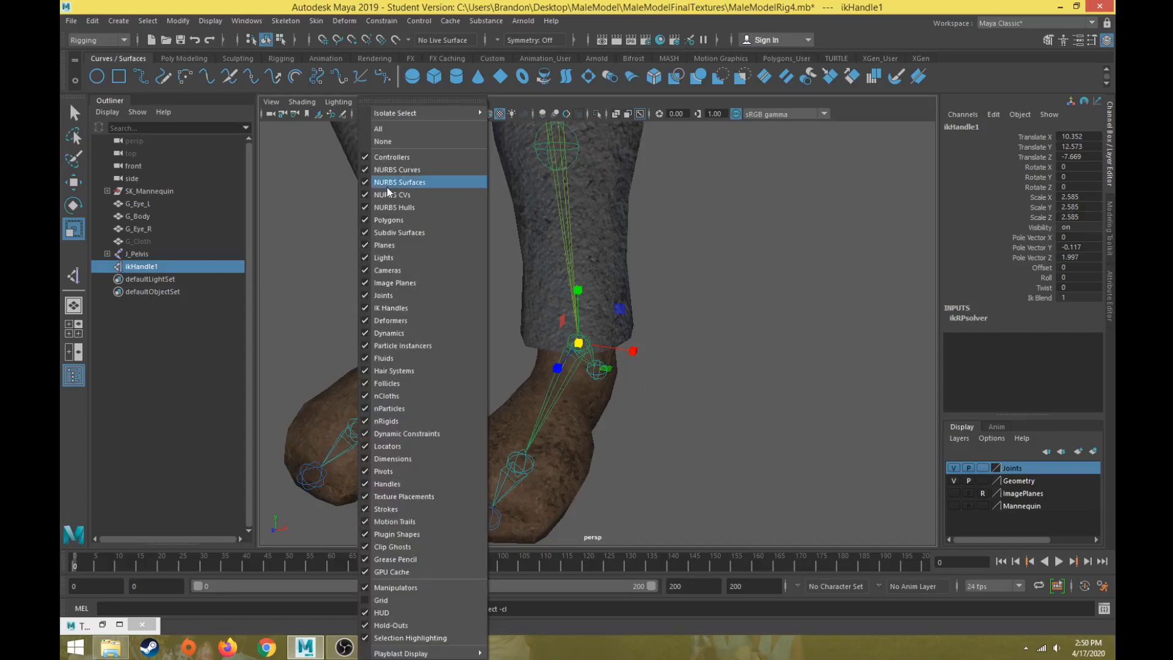
click(397, 128)
scroll(597, 386, up, 4)
drag(571, 347, 727, 434)
click(728, 433)
key(ctrl+z)
key(ctrl+z)
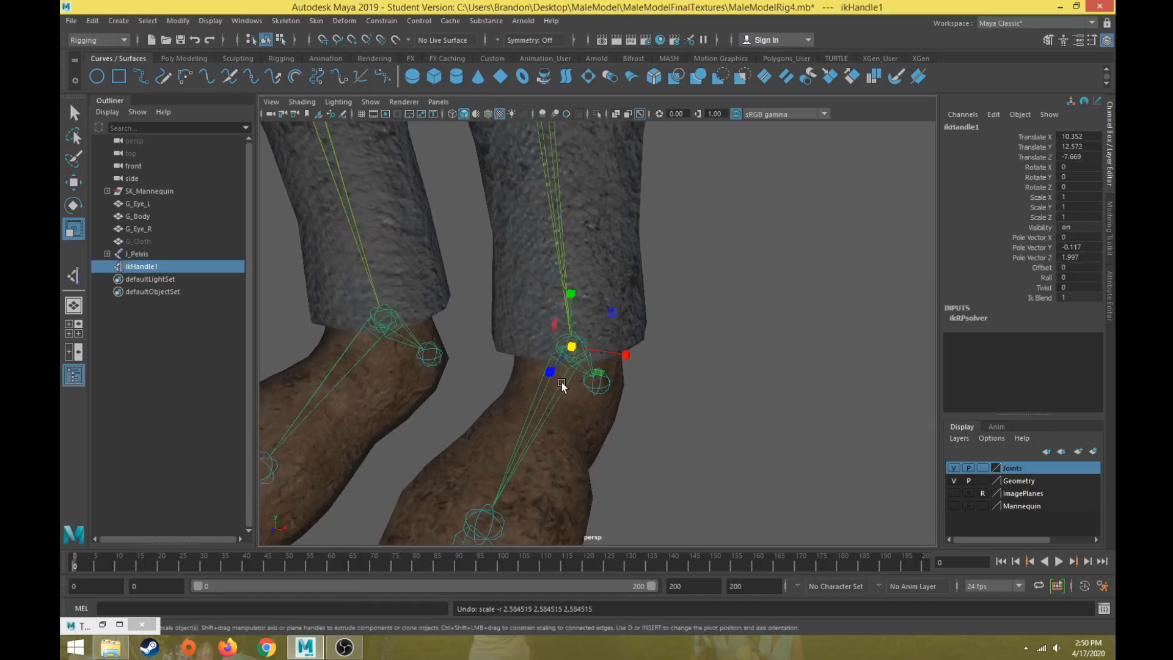
Examine the left leg's IK handle in wireframe with the Geometry and Joints layers hidden, and restore both layers and shaded display
alt+middle_drag(645, 352, 664, 342)
key(e)
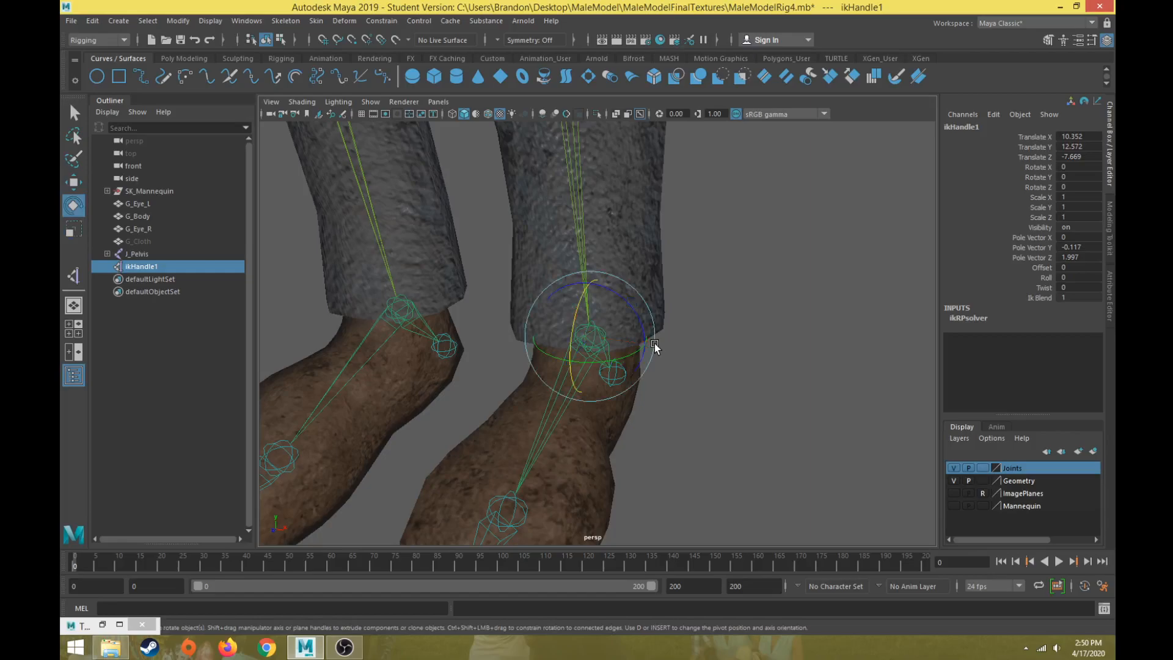
key(w)
key(4)
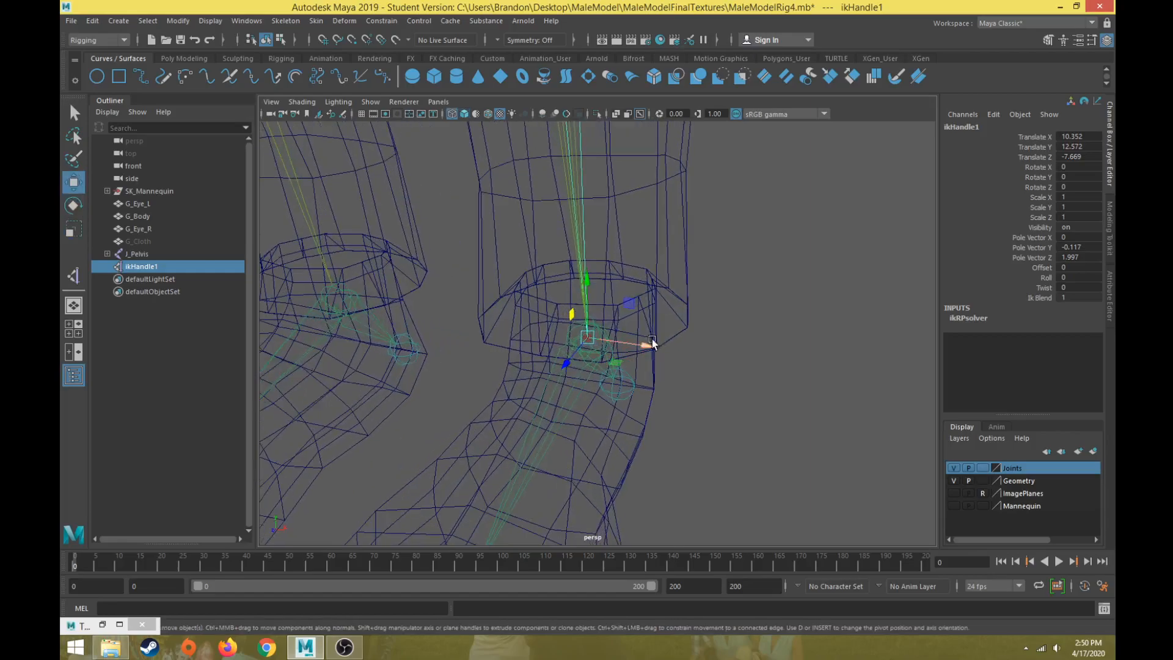
scroll(667, 330, down, 6)
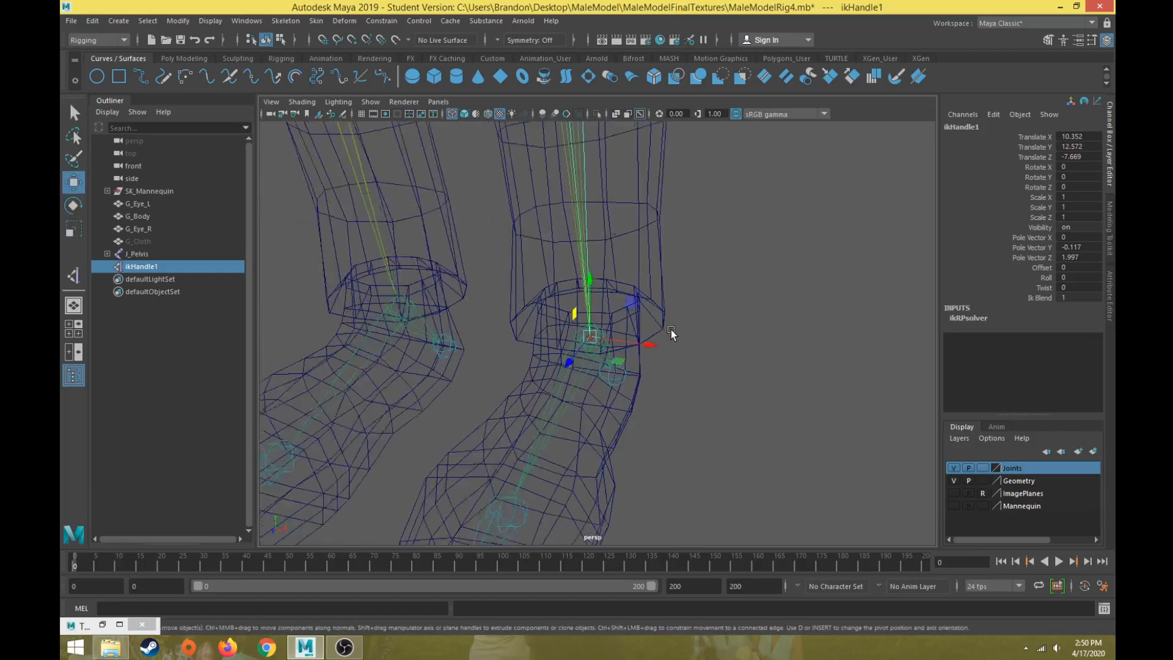
click(953, 480)
click(954, 468)
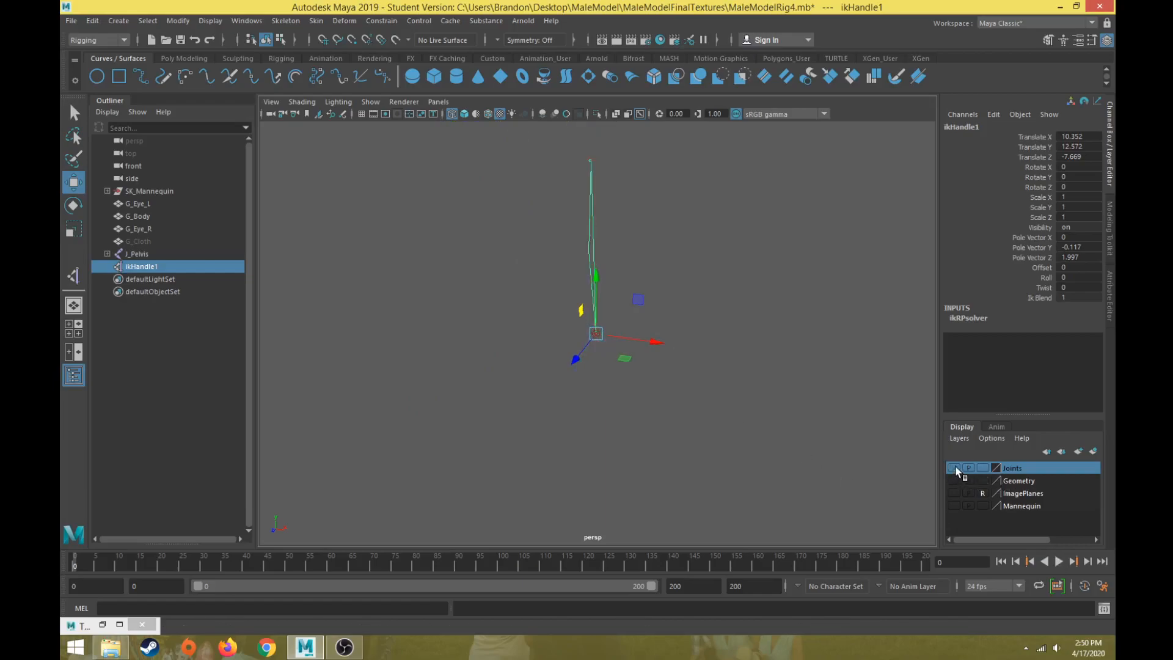
alt+drag(795, 301, 597, 419)
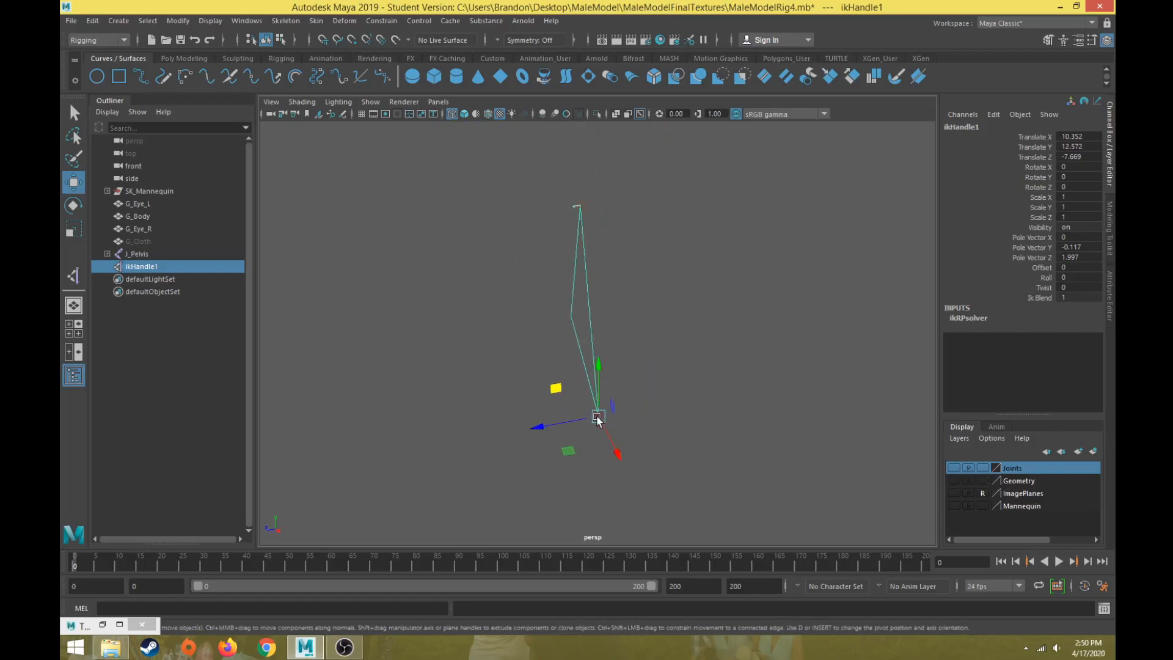
click(687, 477)
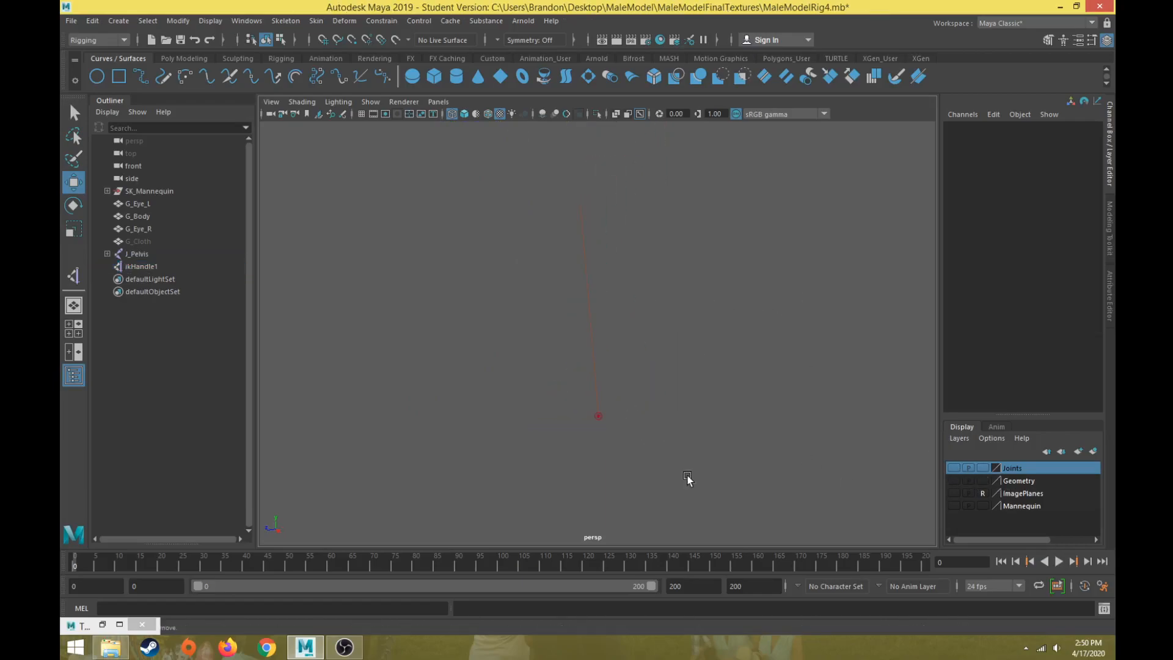
click(597, 415)
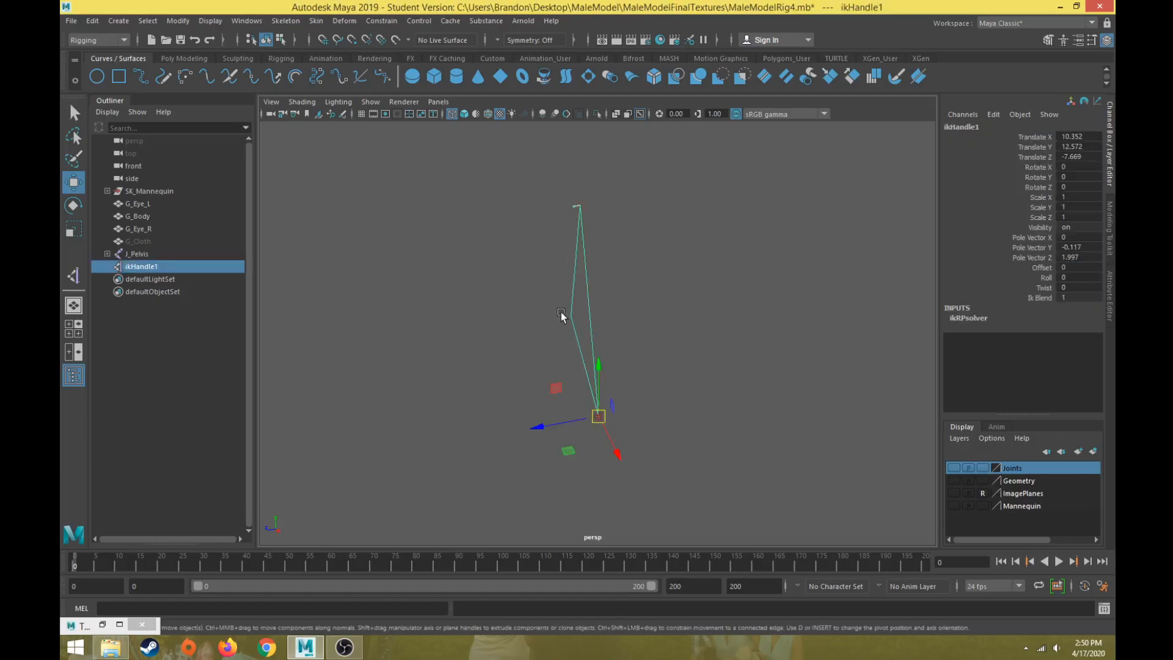
click(954, 480)
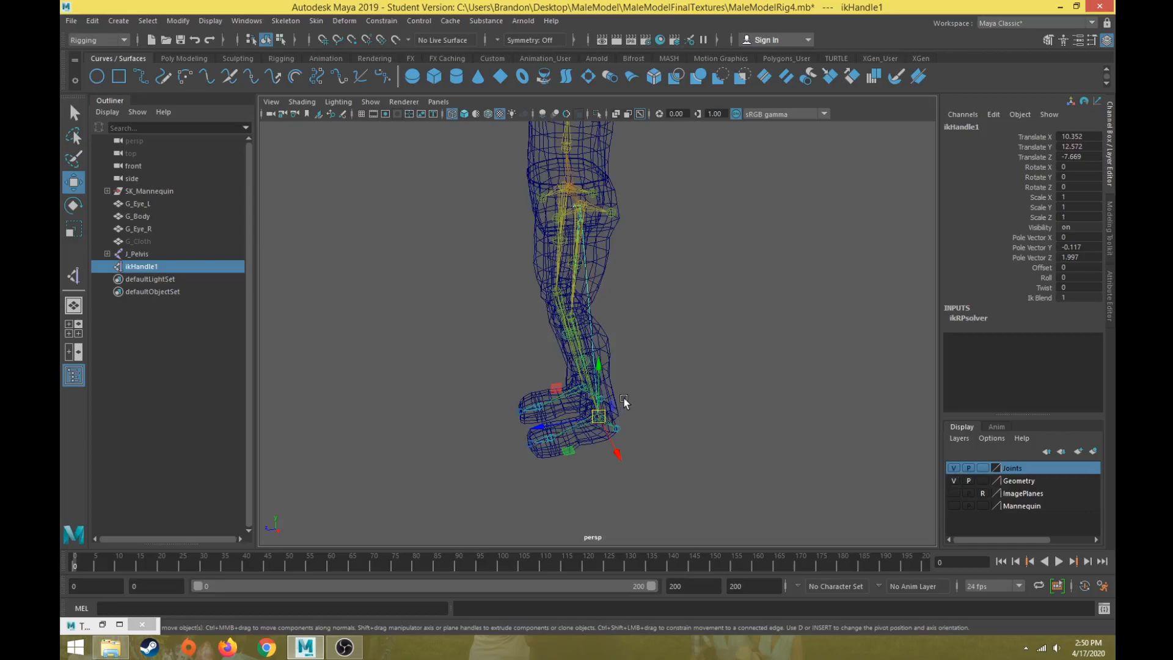
key(5)
Try moving the left leg's IK handle to bend the leg, and undo the moves
alt+drag(622, 398, 584, 390)
alt+drag(476, 361, 523, 351)
key(ctrl+z)
alt+drag(489, 438, 624, 378)
key(ctrl+z)
alt+drag(701, 342, 552, 431)
alt+drag(572, 329, 635, 330)
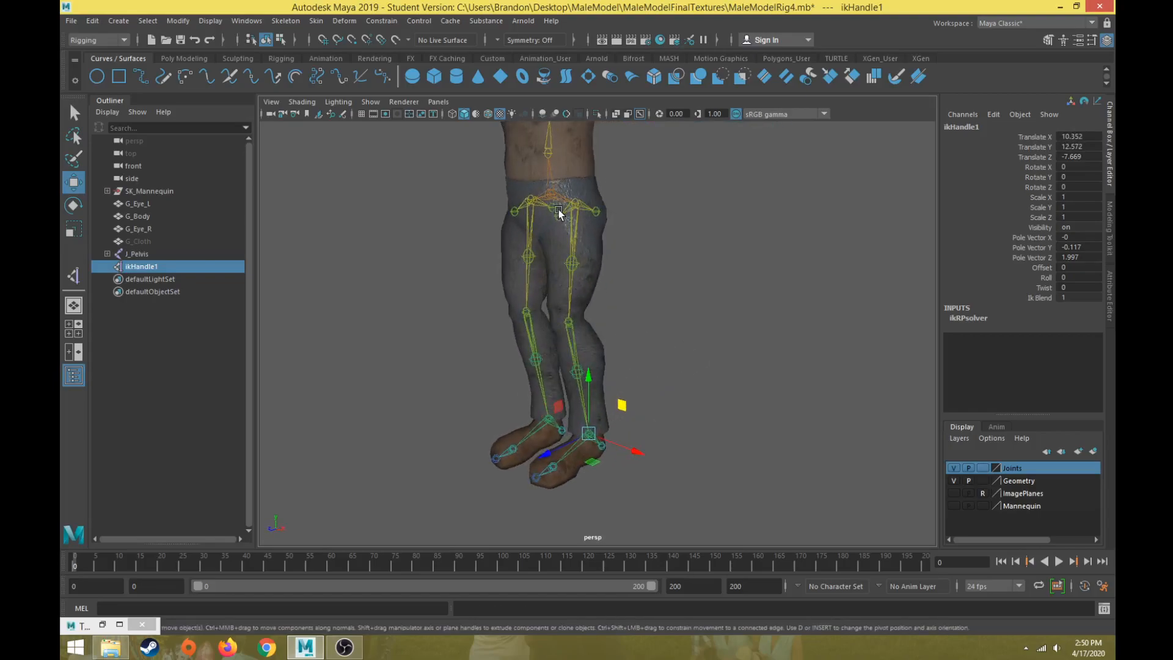
Rename the left leg's IK handle as IK_L_Leg_IK
double_click(166, 265)
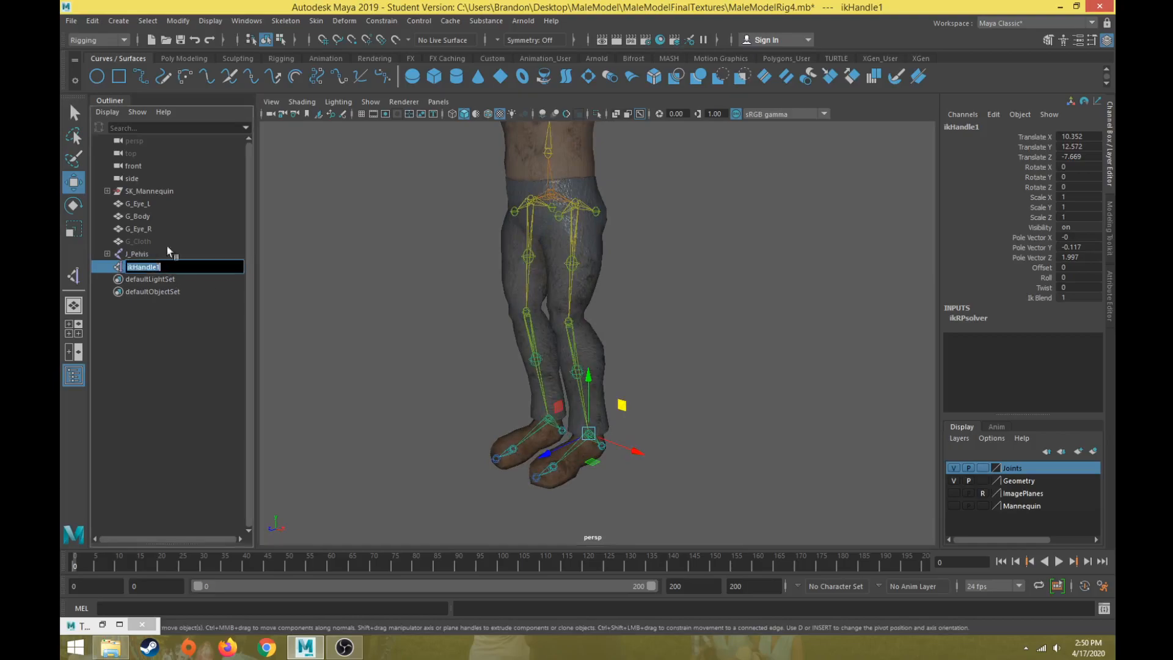
text(IK)
text(_L_Leg_IK)
key(Return)
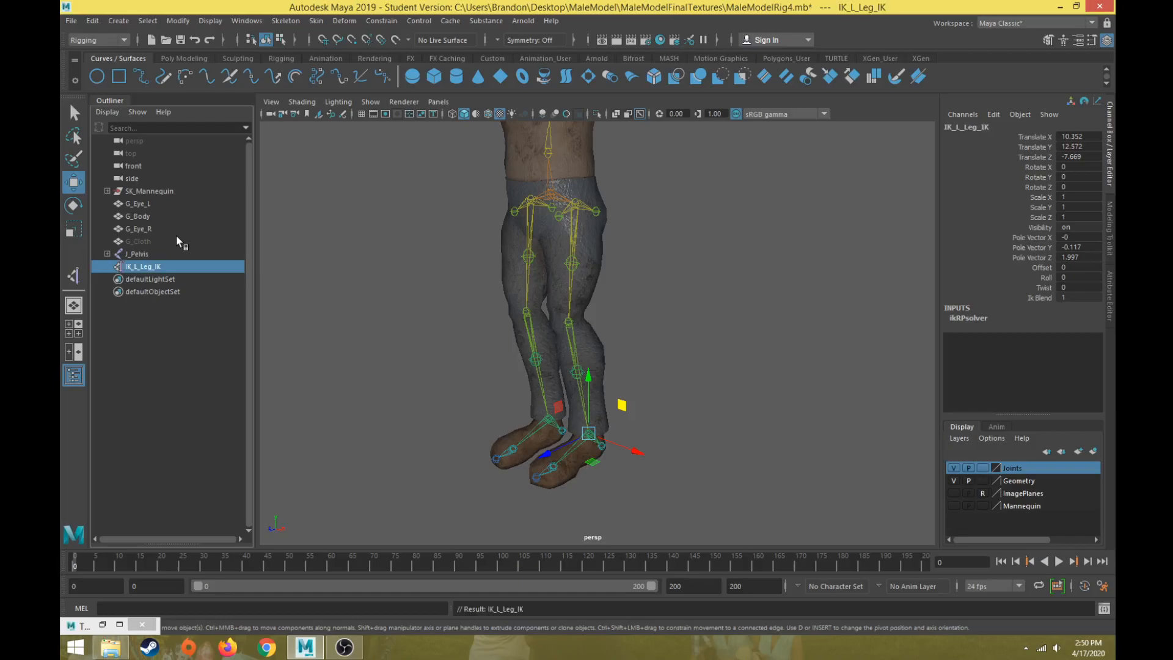
click(74, 275)
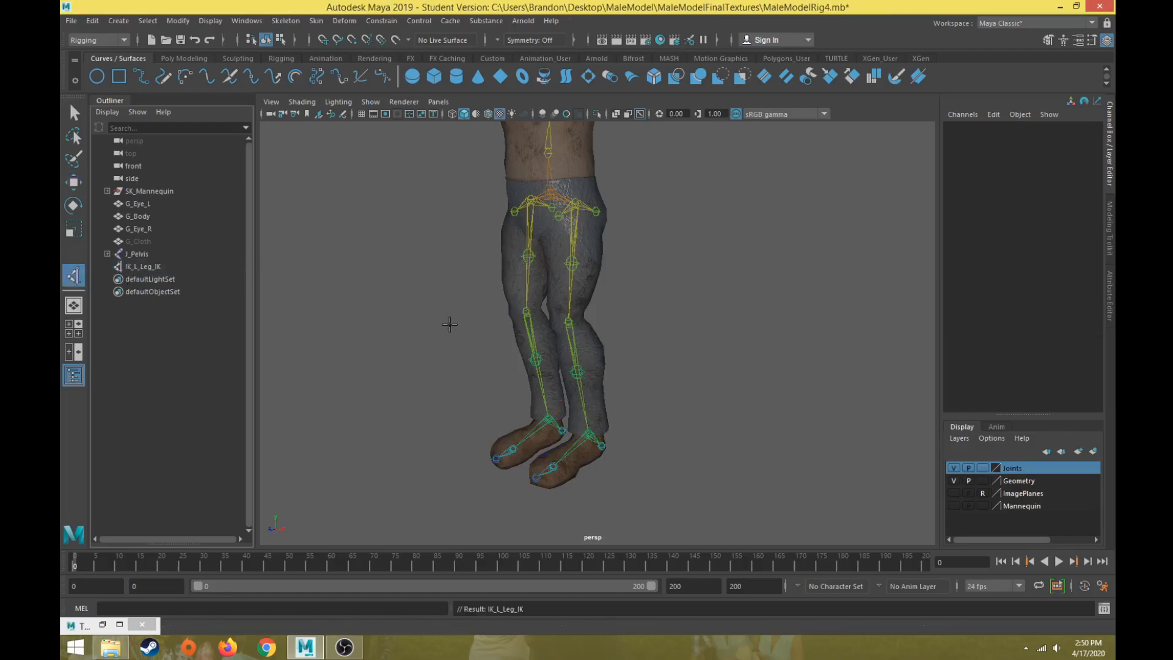
click(74, 114)
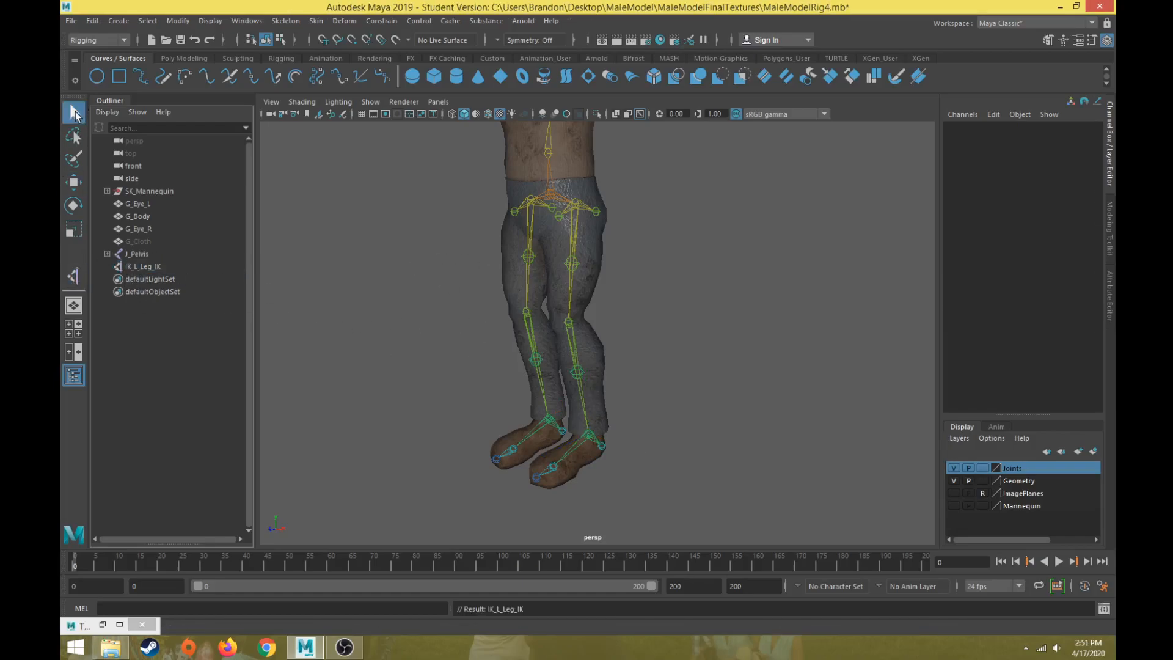
alt+drag(389, 202, 437, 193)
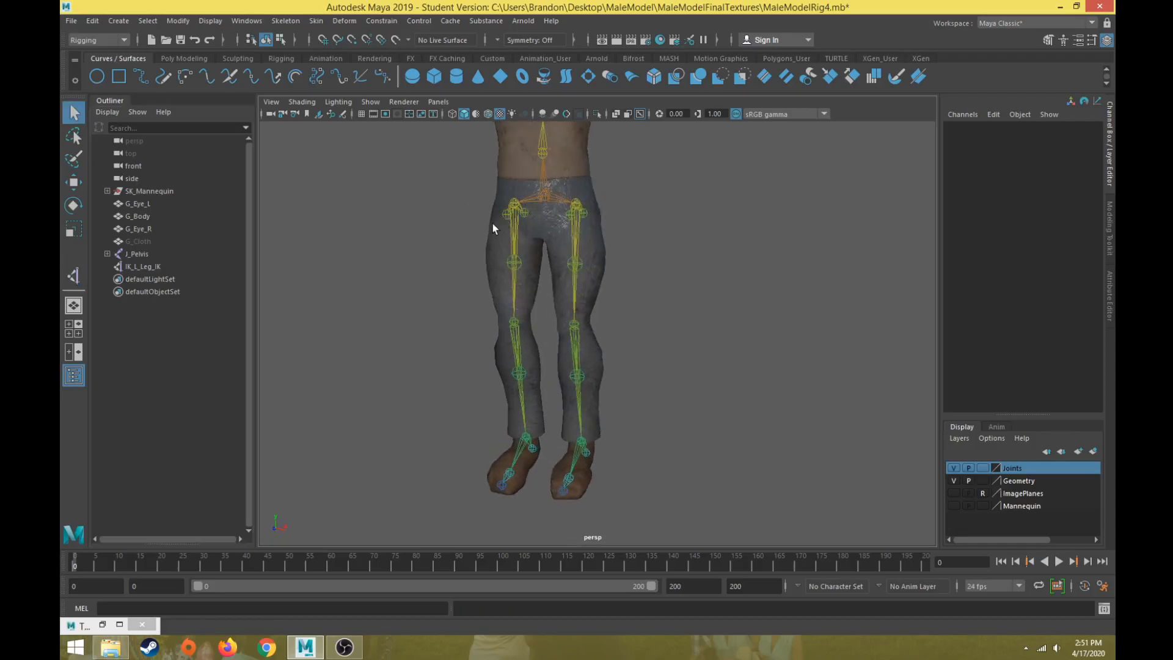
Try moving the pelvis joint to test how the left leg's IK follows, and undo the moves
click(534, 199)
key(f)
key(w)
alt+drag(590, 293, 573, 371)
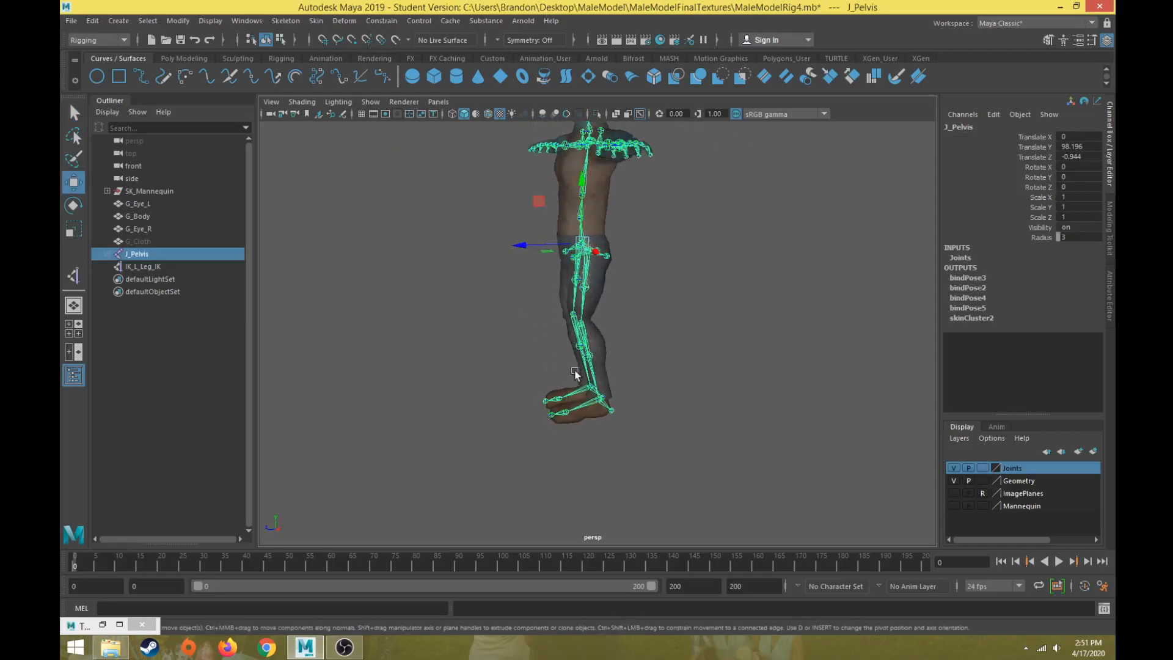
mouse_move(536, 260)
alt+mouse_down()
mouse_move(524, 292)
mouse_move(548, 302)
mouse_move(538, 251)
alt+mouse_up()
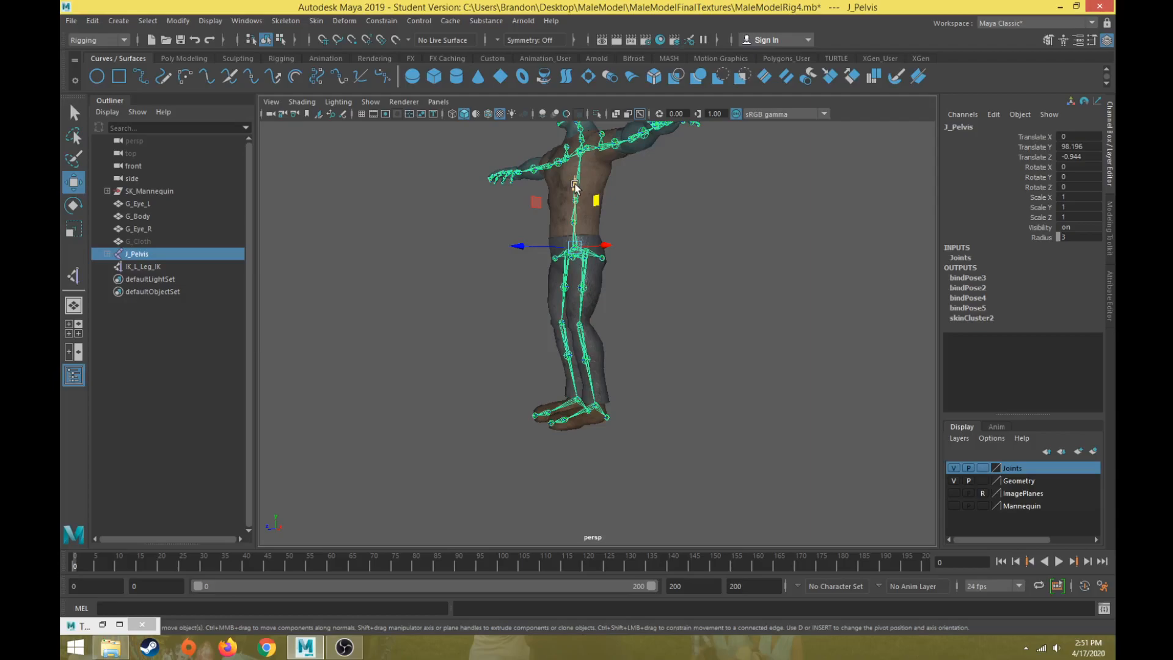
drag(575, 186, 536, 222)
alt+drag(521, 271, 602, 276)
key(ctrl+z)
drag(606, 204, 603, 281)
key(ctrl+z)
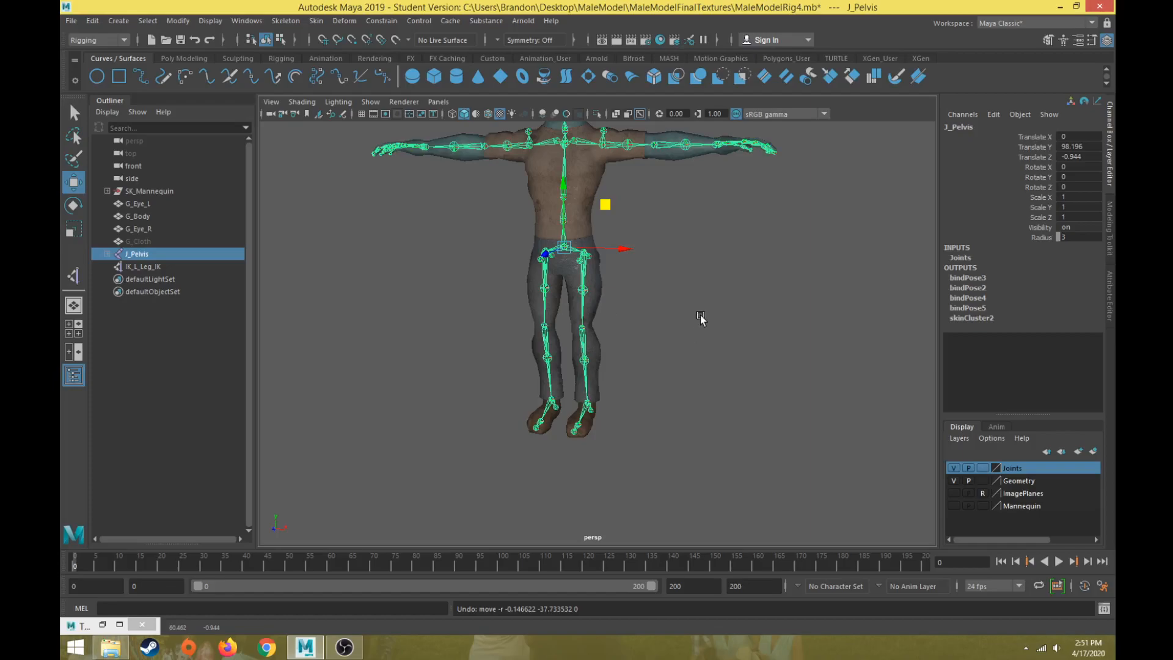
Try lifting the left foot by moving the IK_L_Leg_IK handle
click(142, 266)
alt+drag(746, 379, 718, 391)
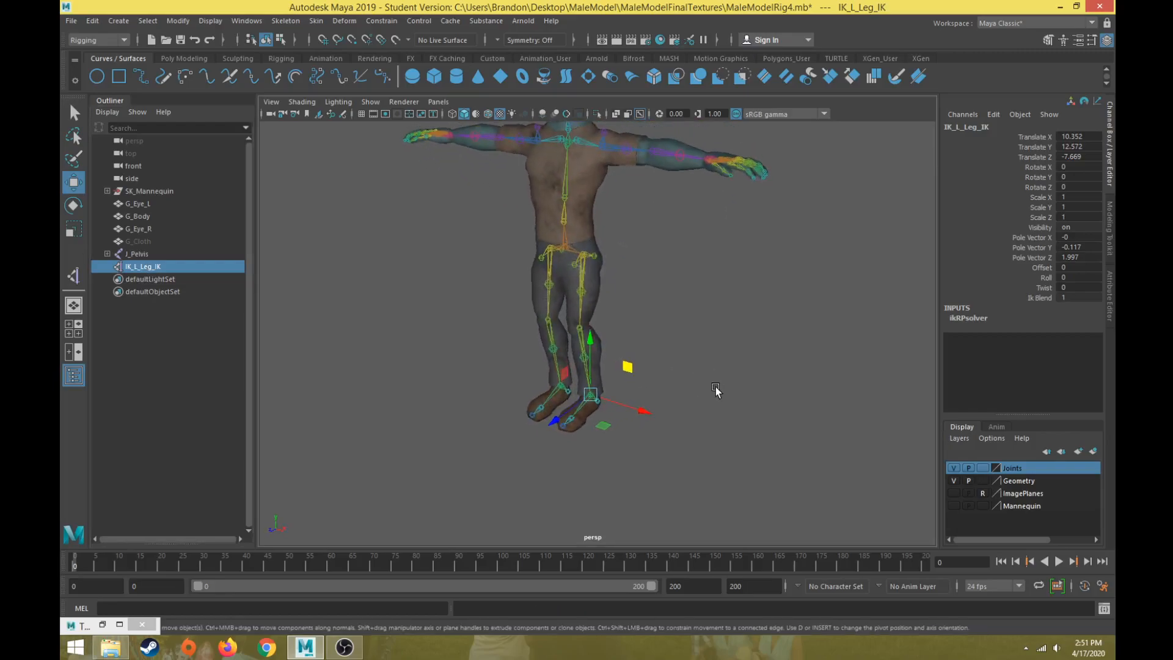
scroll(605, 400, up, 5)
click(143, 255)
click(151, 268)
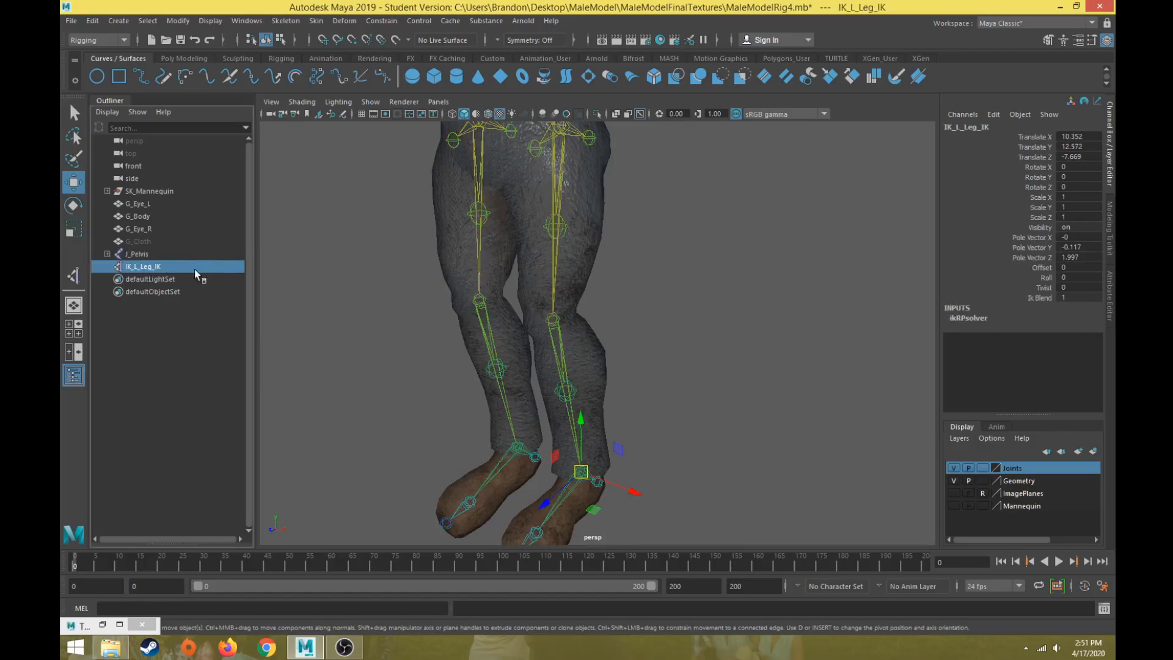
scroll(533, 463, down, 5)
drag(558, 389, 604, 276)
Try moving the pelvis joint with the left leg raised, and undo both the pelvis and leg moves
click(566, 219)
drag(569, 190, 594, 271)
alt+middle_drag(581, 226, 527, 321)
drag(580, 227, 419, 281)
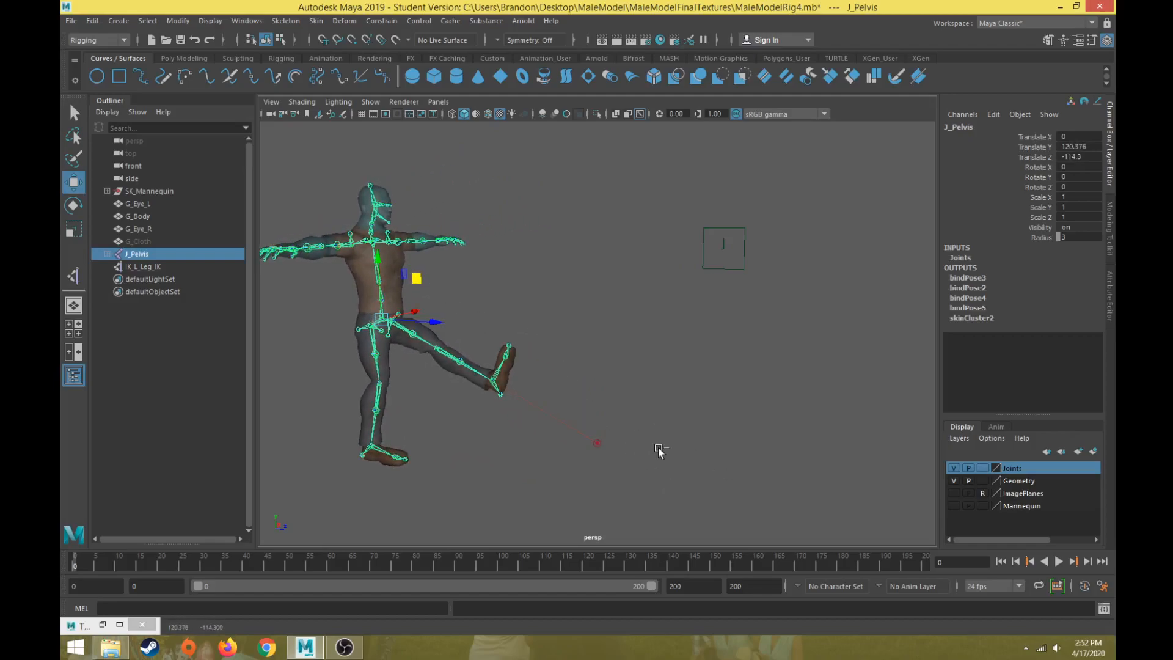
key(ctrl+z)
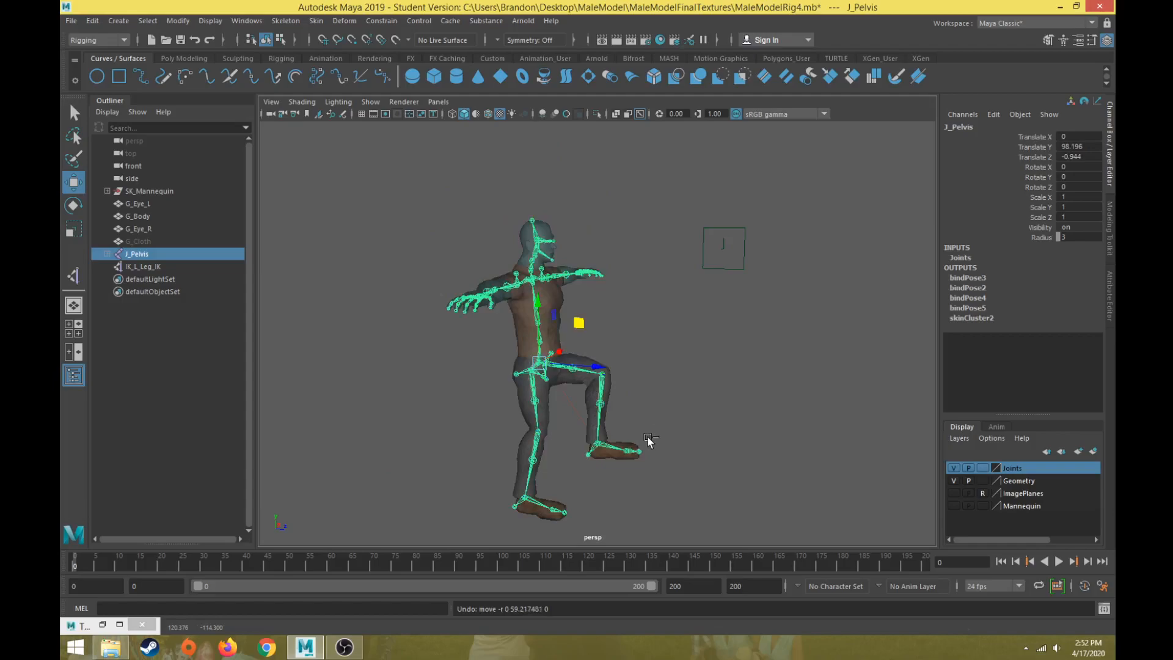
key(ctrl+z)
key(ctrl+z)
Examine the left leg's joint chain from several angles, selecting its hip joint, knee joint and ankle IK handle
alt+drag(665, 469, 620, 467)
alt+middle_drag(620, 467, 626, 413)
alt+right_drag(626, 414, 641, 411)
alt+drag(641, 411, 520, 359)
alt+drag(575, 400, 520, 394)
alt+right_drag(573, 394, 587, 391)
alt+middle_drag(586, 391, 374, 320)
alt+drag(375, 322, 482, 336)
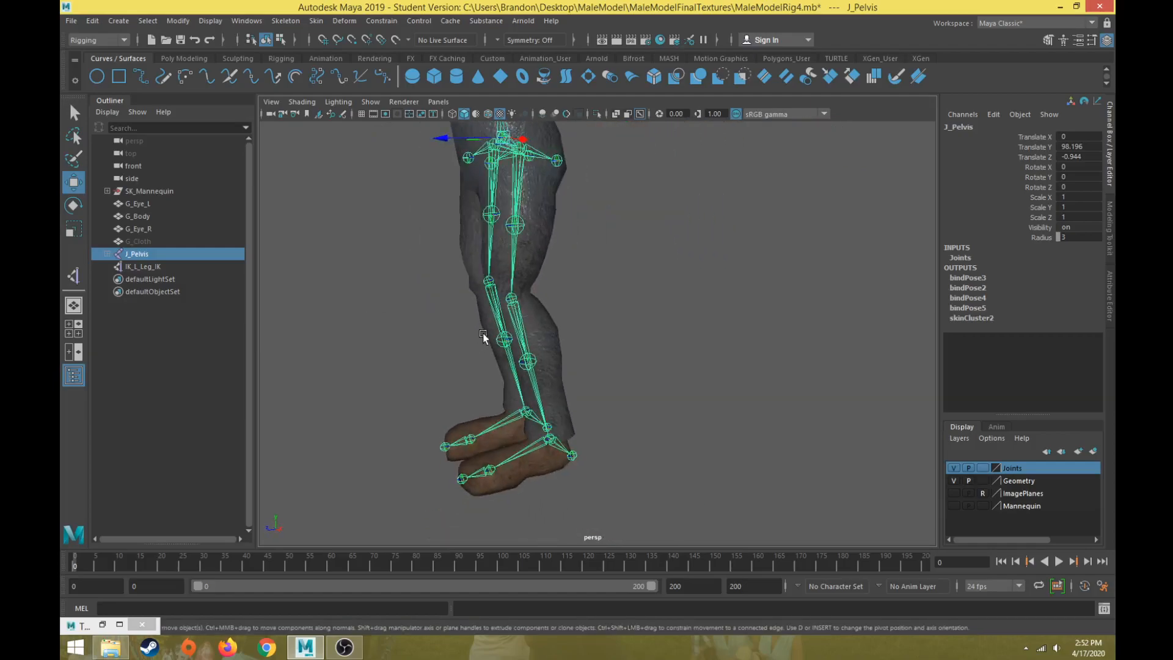
click(519, 160)
click(512, 297)
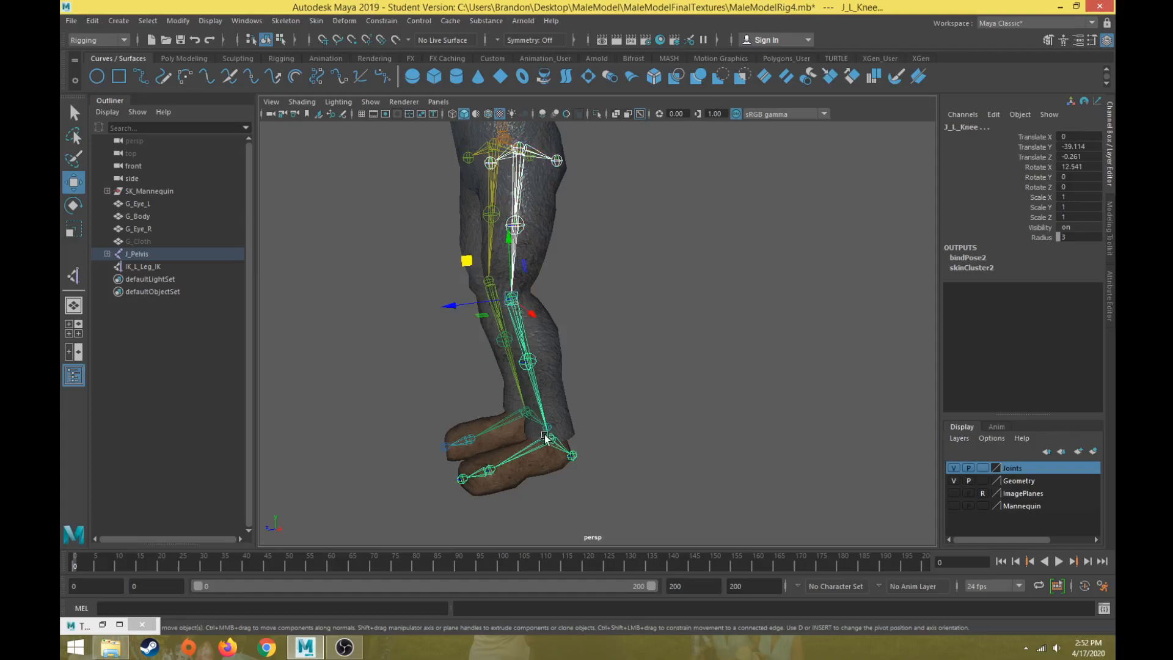
click(549, 438)
alt+drag(492, 392, 602, 381)
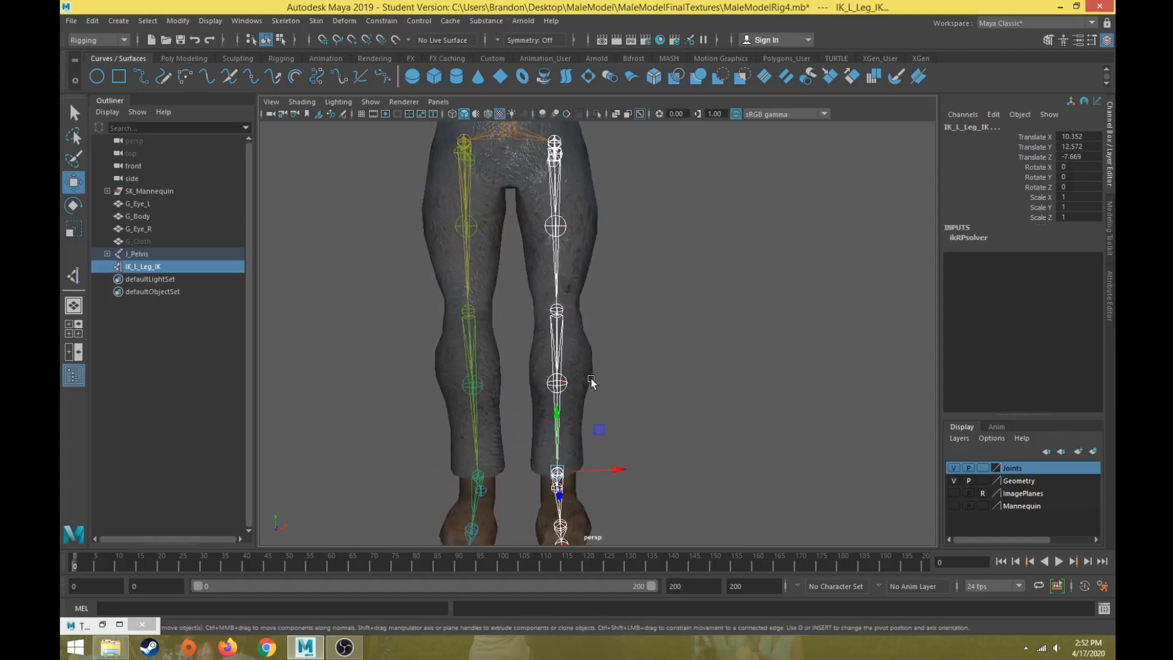
Examine the alignment of the left leg's joint chain in the front view
key(space)
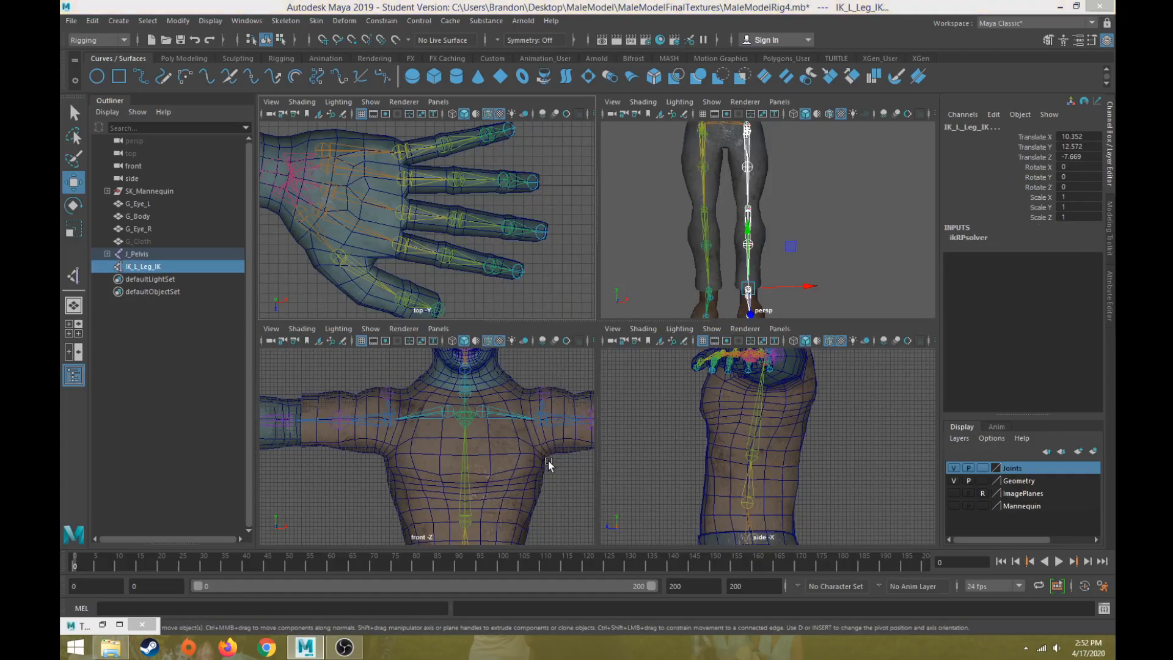
key(space)
alt+middle_drag(570, 432, 568, 377)
alt+middle_drag(596, 448, 566, 296)
scroll(566, 296, down, 3)
alt+middle_drag(571, 408, 543, 228)
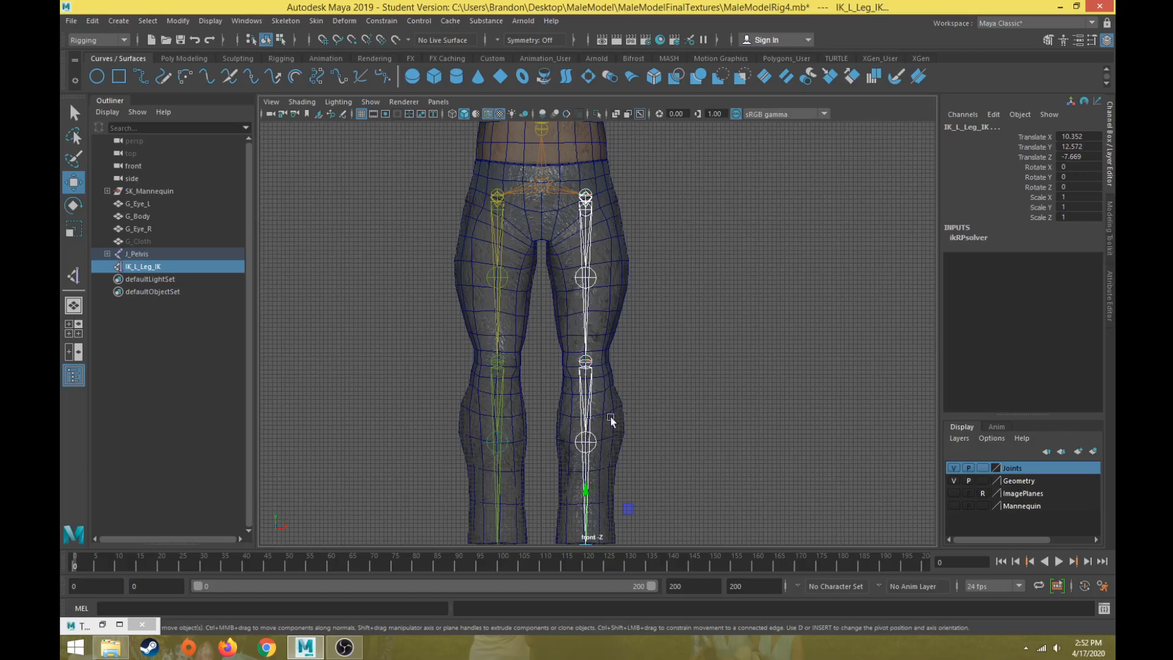
key(space)
key(space)
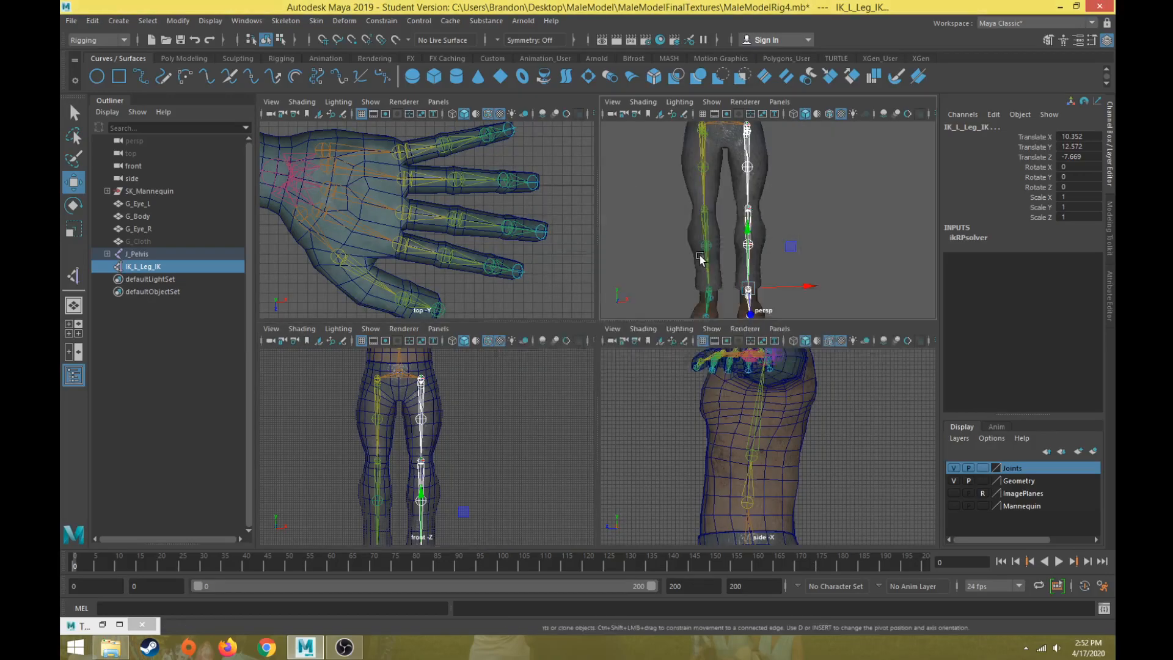
Rotate the right hip, knee and ankle joints, the ankle to about 18, 11.9, 3.8 degrees, and check the leg in the front view
click(468, 186)
key(e)
drag(516, 161, 483, 280)
click(437, 310)
click(436, 308)
click(467, 473)
drag(485, 491, 491, 456)
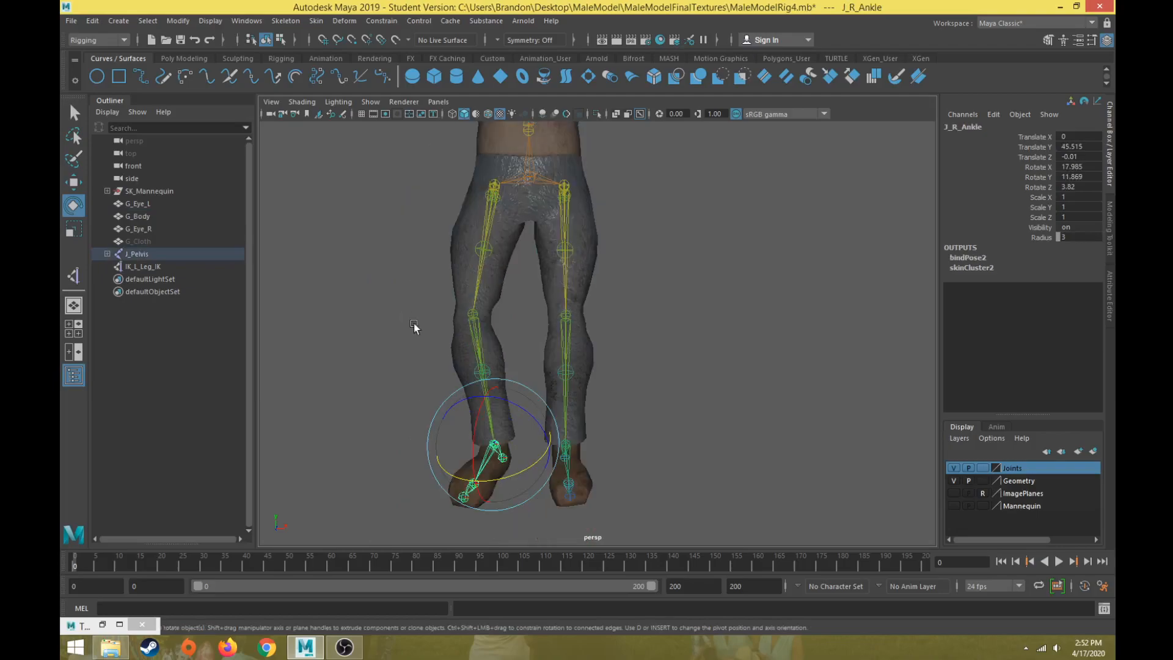
key(space)
key(space)
alt+middle_drag(517, 313, 523, 273)
scroll(505, 256, down, 3)
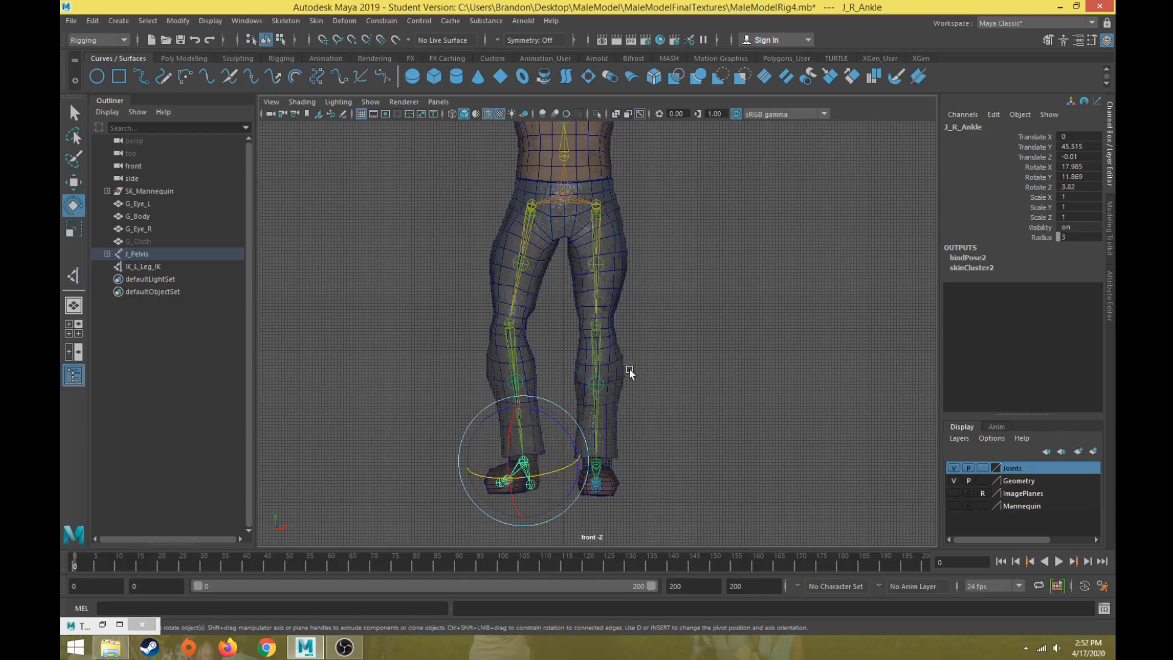
key(space)
key(space)
Try creating an IK handle from the right hip joint to the right ankle joint, and undo its creation
click(75, 272)
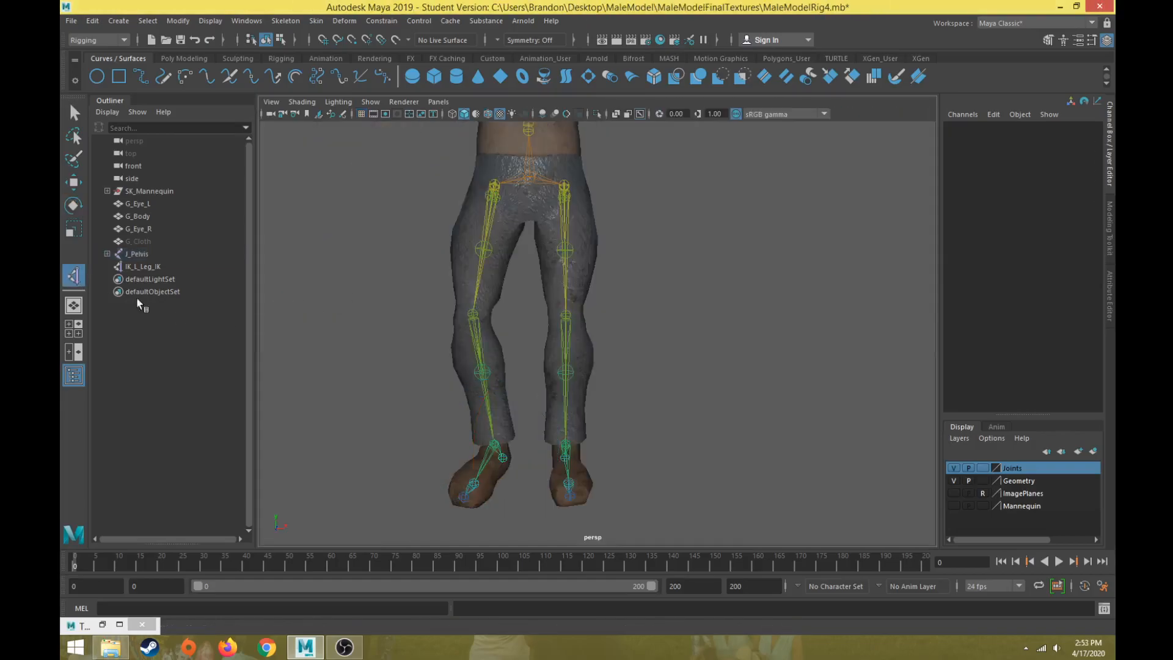
alt+drag(378, 307, 575, 226)
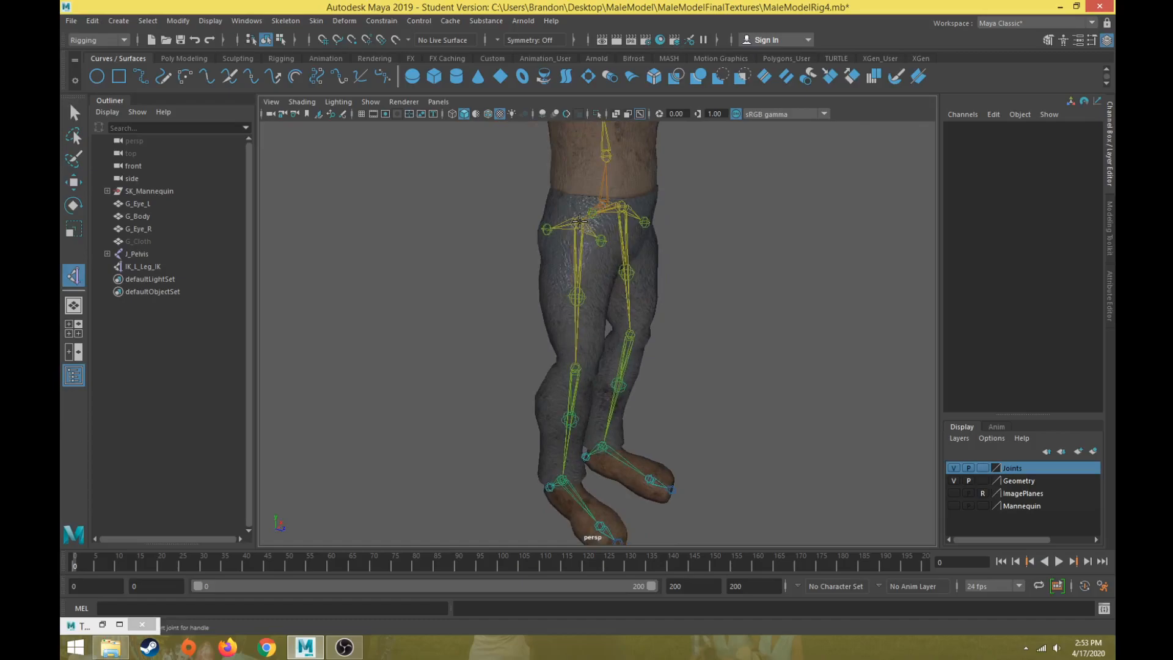
click(579, 221)
click(563, 483)
key(e)
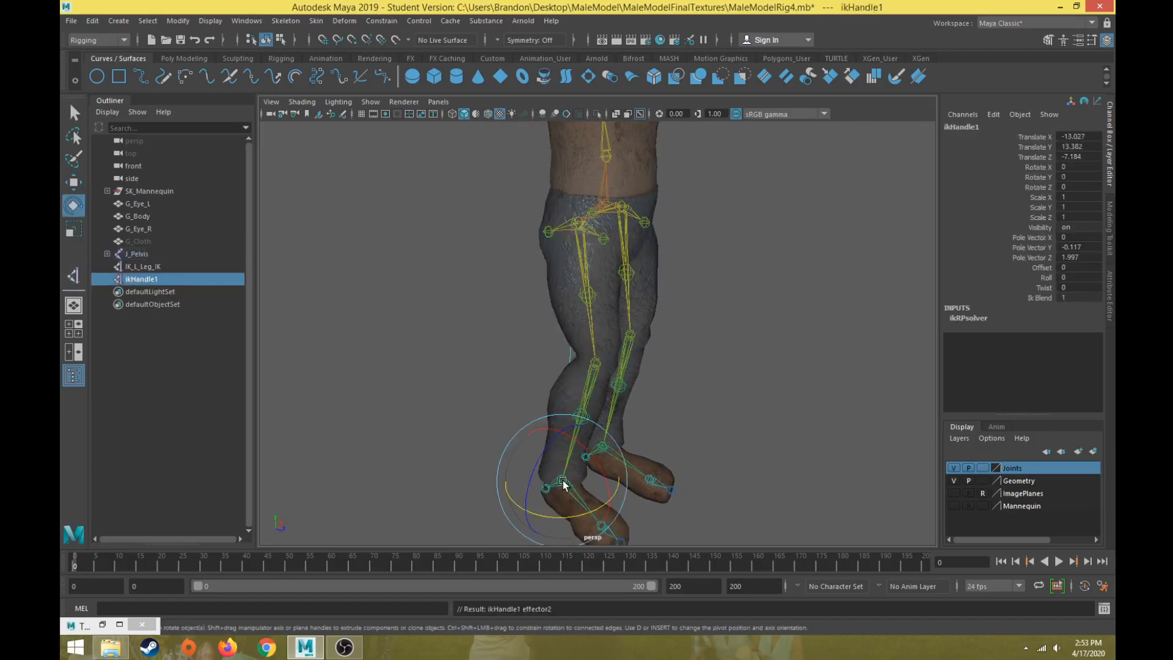
alt+drag(623, 427, 596, 421)
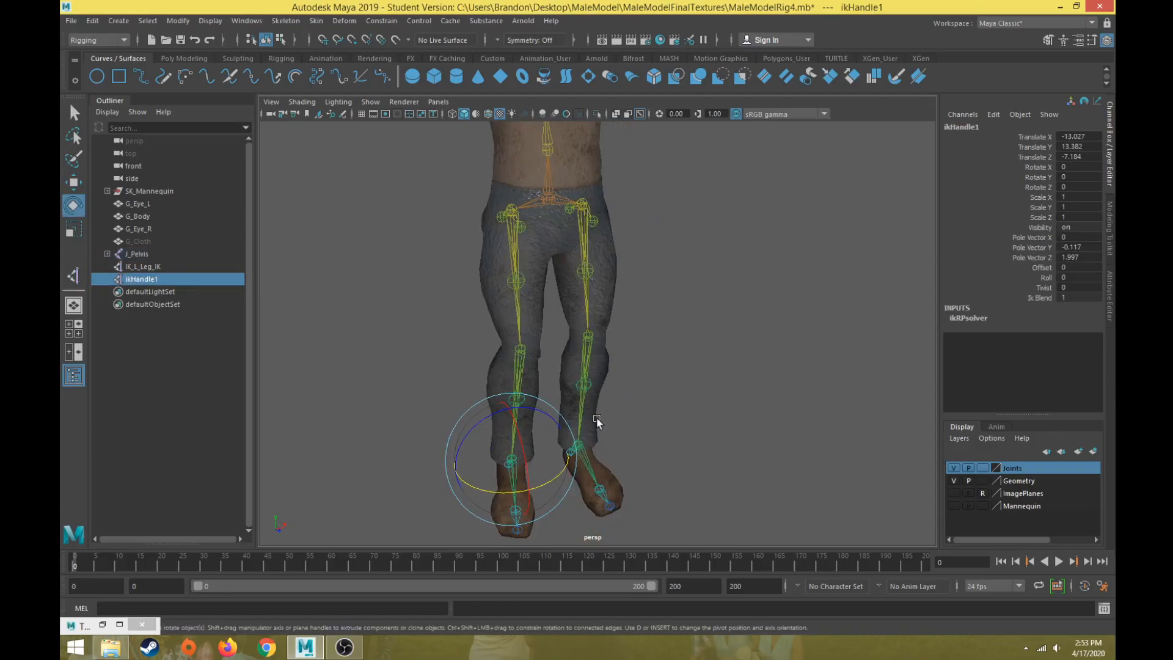
key(ctrl+z)
Create a Rotate-Plane IK handle from the right hip joint to the right ankle joint, and undo a test move of it
click(73, 276)
click(512, 211)
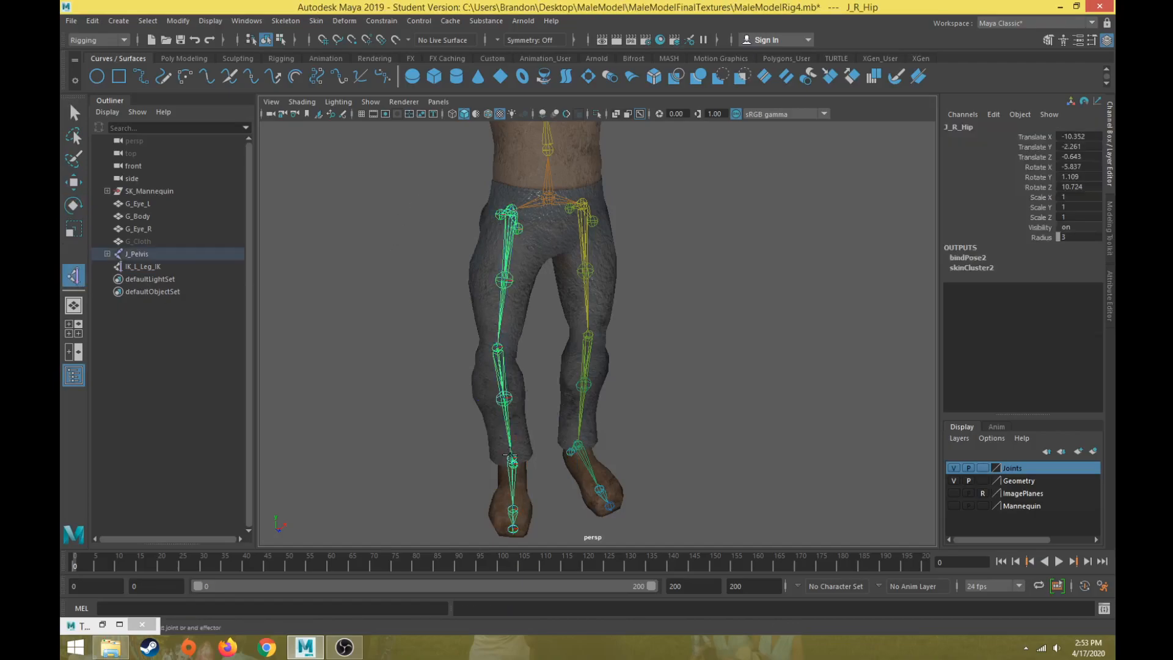
click(511, 457)
key(e)
alt+drag(513, 455, 536, 374)
key(w)
key(ctrl+z)
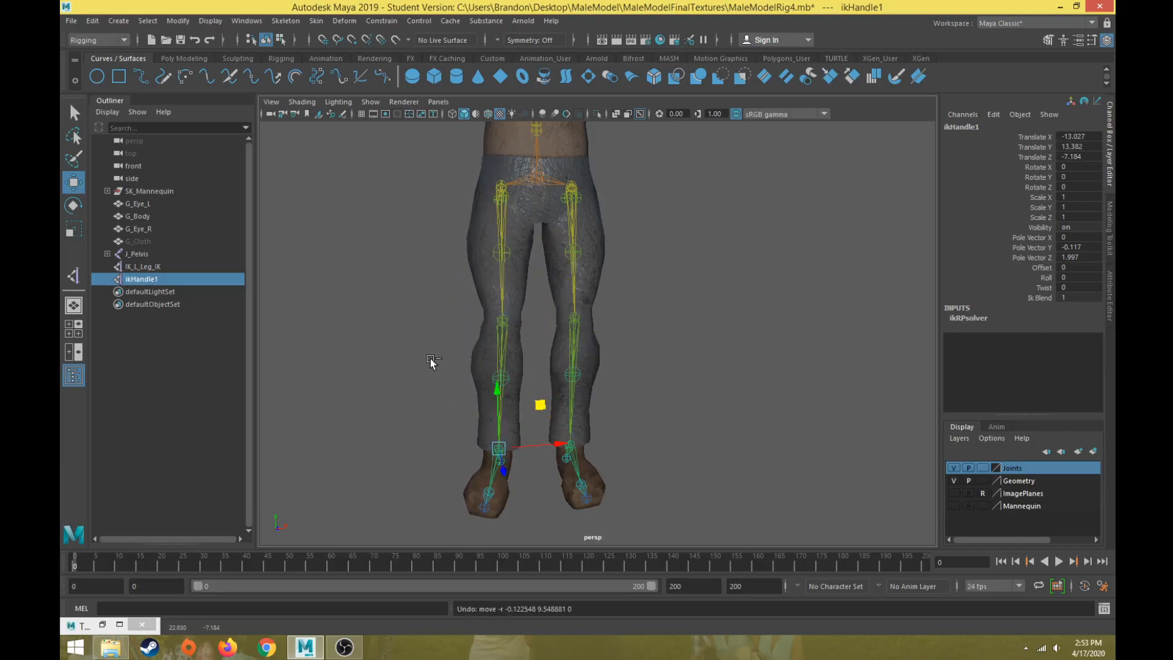
Undo the right leg's IK handle and try rotating the right knee joint to about -8.2 degrees in X
key(ctrl+z)
key(ctrl+z)
click(518, 334)
alt+drag(518, 334, 751, 306)
key(e)
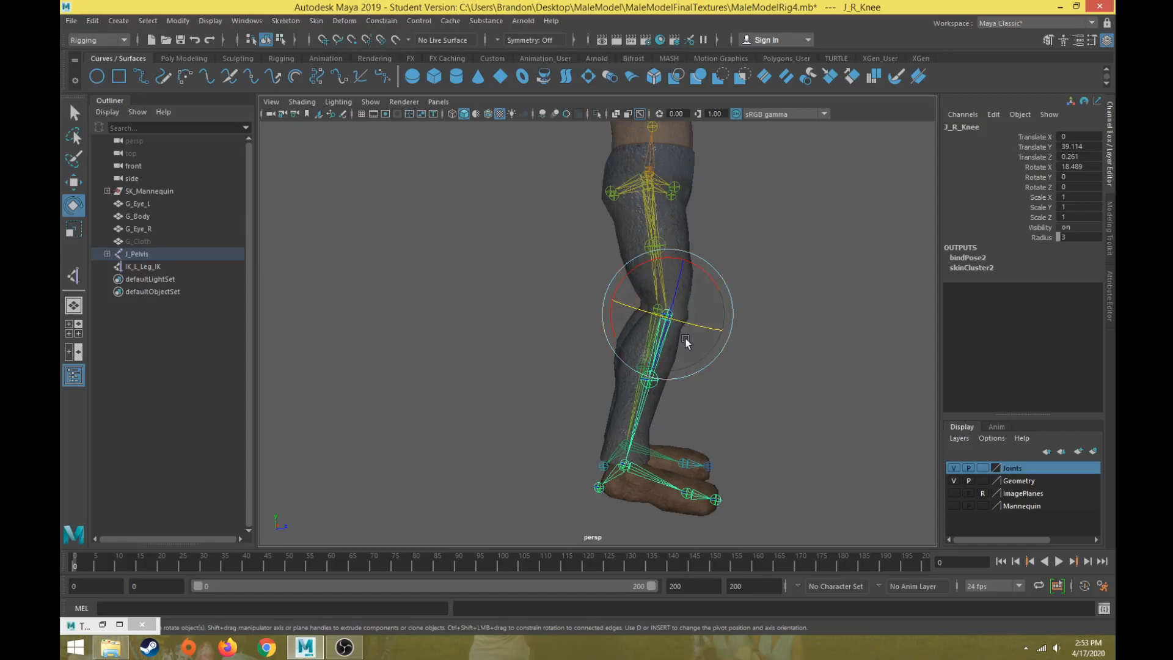
drag(710, 280, 685, 260)
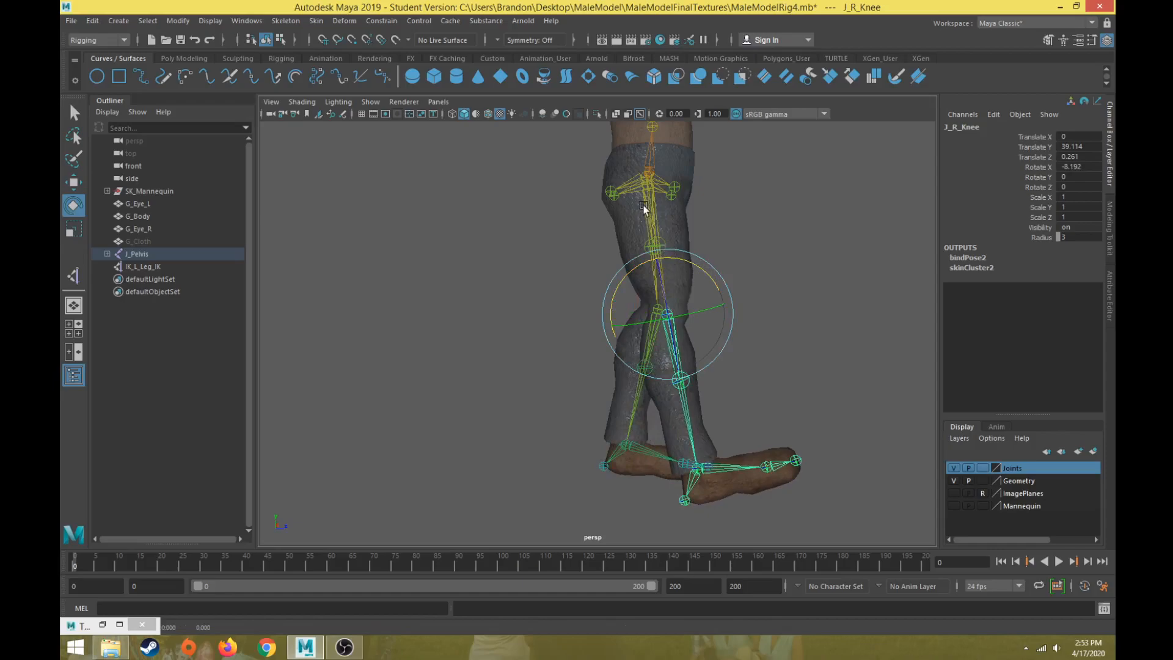
drag(698, 265, 695, 259)
Create a Rotate-Plane IK handle from the rotated right leg's hip joint to its ankle joint
click(74, 275)
alt+drag(617, 244, 535, 239)
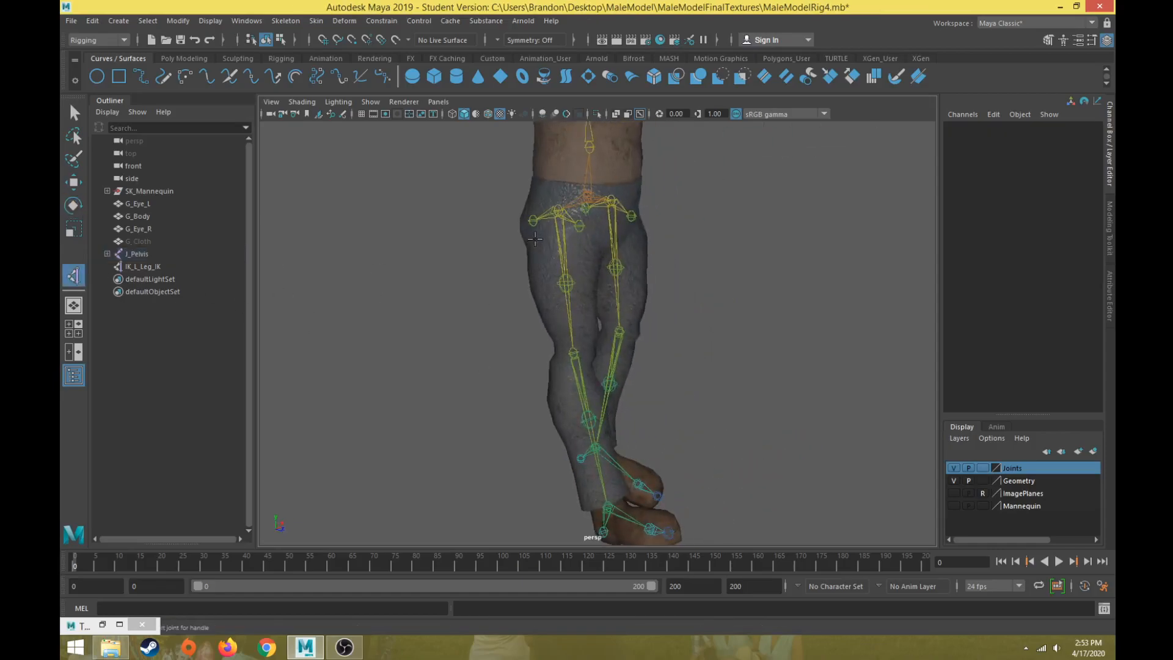
click(556, 211)
click(607, 506)
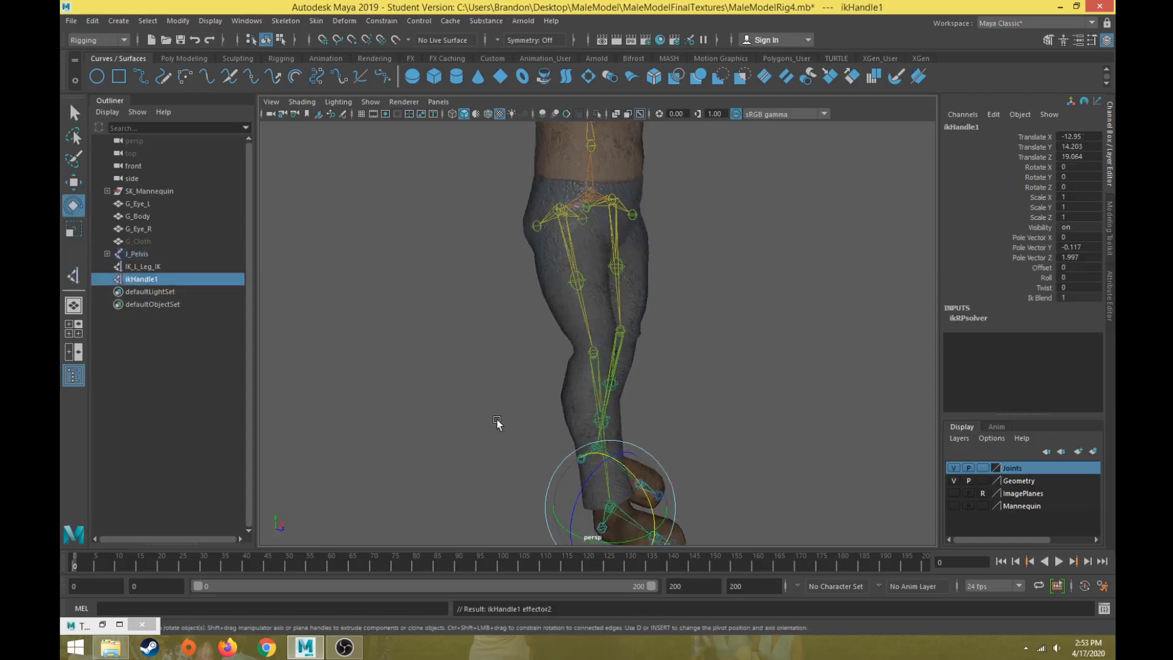
Test-move the right leg's new IK handle backward to about -11.4 in Z, view the leg, and undo the move
alt+drag(494, 420, 700, 416)
key(w)
middle_drag(746, 426, 639, 435)
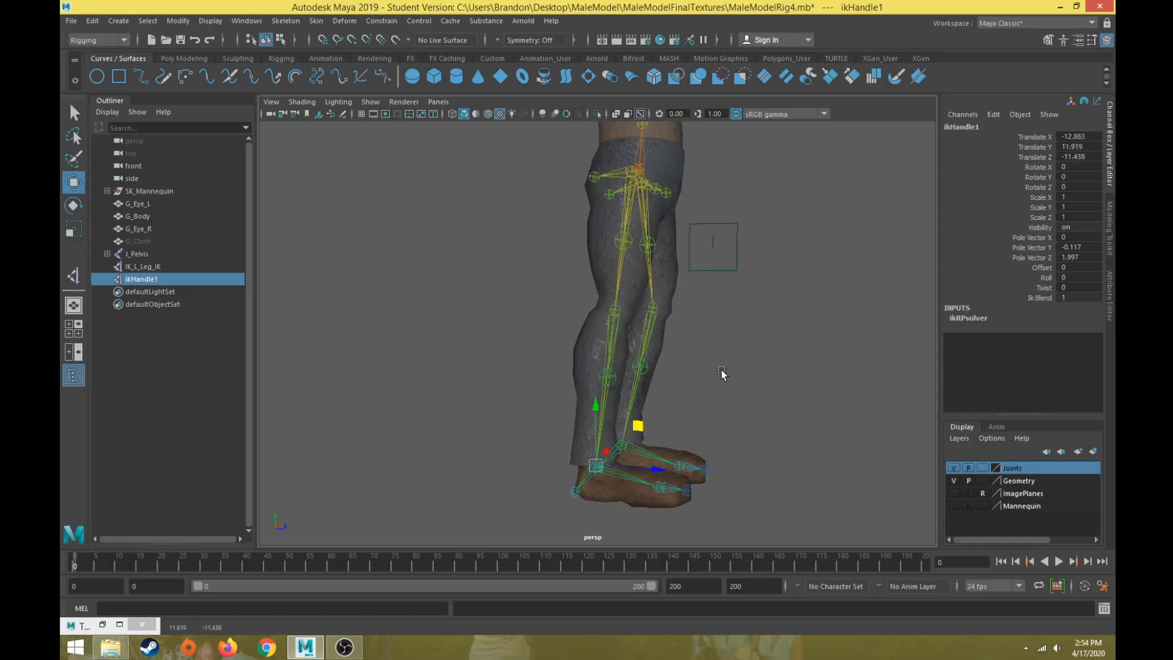
alt+drag(727, 371, 450, 294)
key(ctrl+z)
key(ctrl+z)
key(ctrl+z)
key(ctrl+z)
key(ctrl+z)
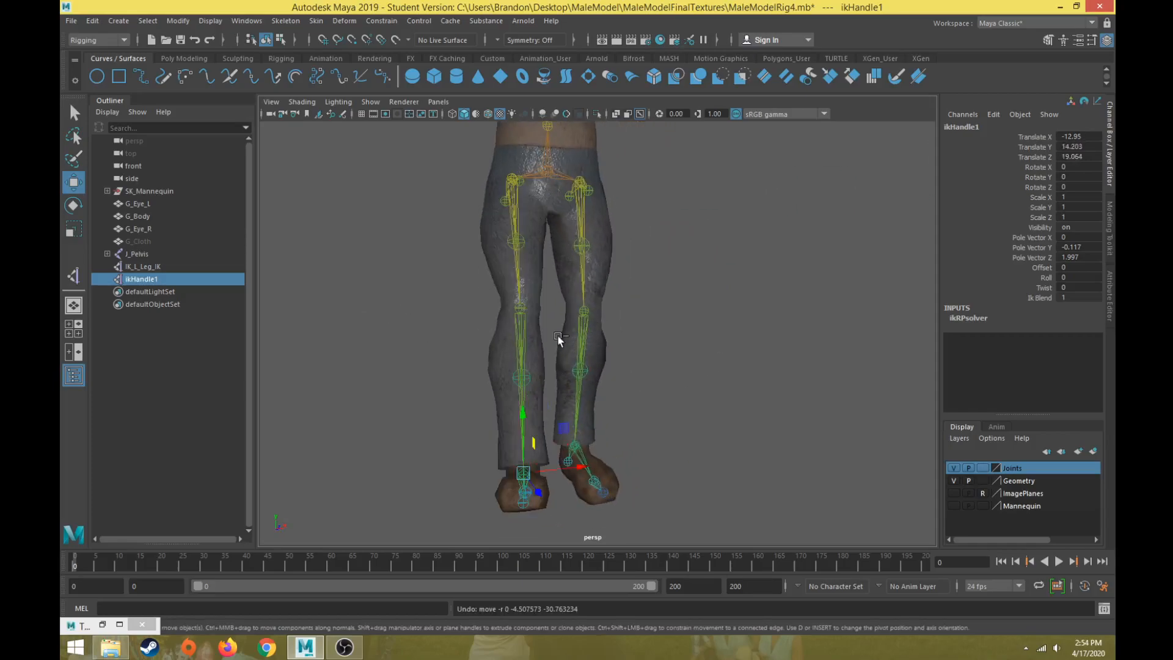
Undo the right leg's IK handle and the preceding right leg joint rotations
key(ctrl+z)
key(ctrl+z)
key(ctrl+z)
key(ctrl+z)
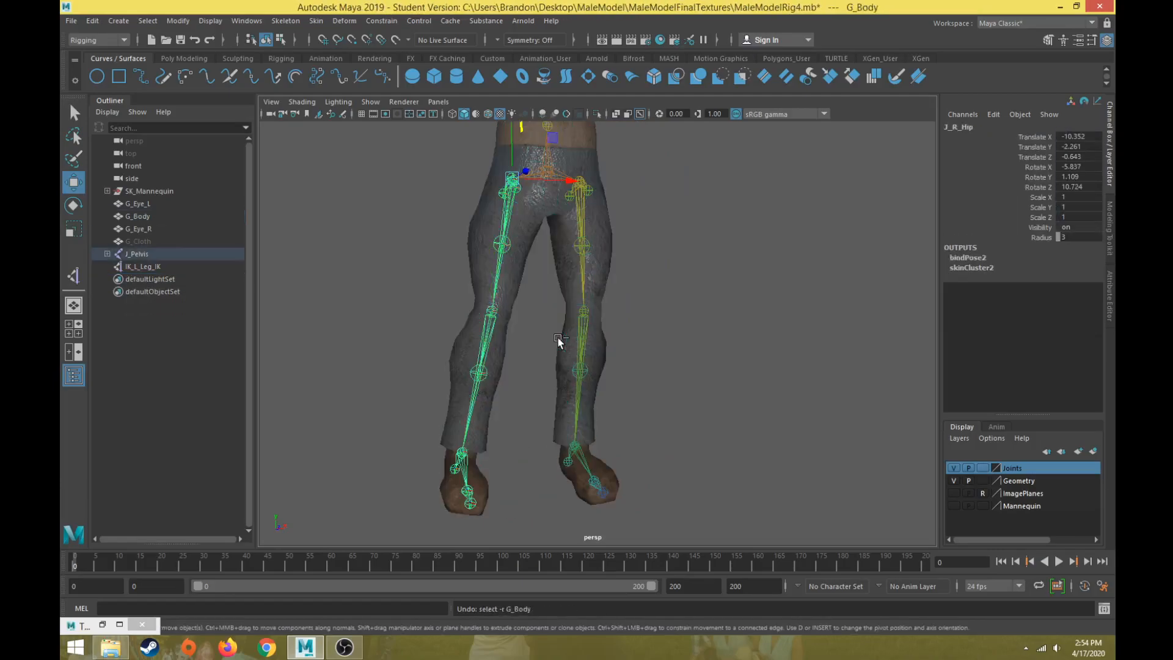
Compare the left and right leg joint chains in the front view and from several perspective angles
alt+drag(554, 343, 581, 347)
key(space)
key(space)
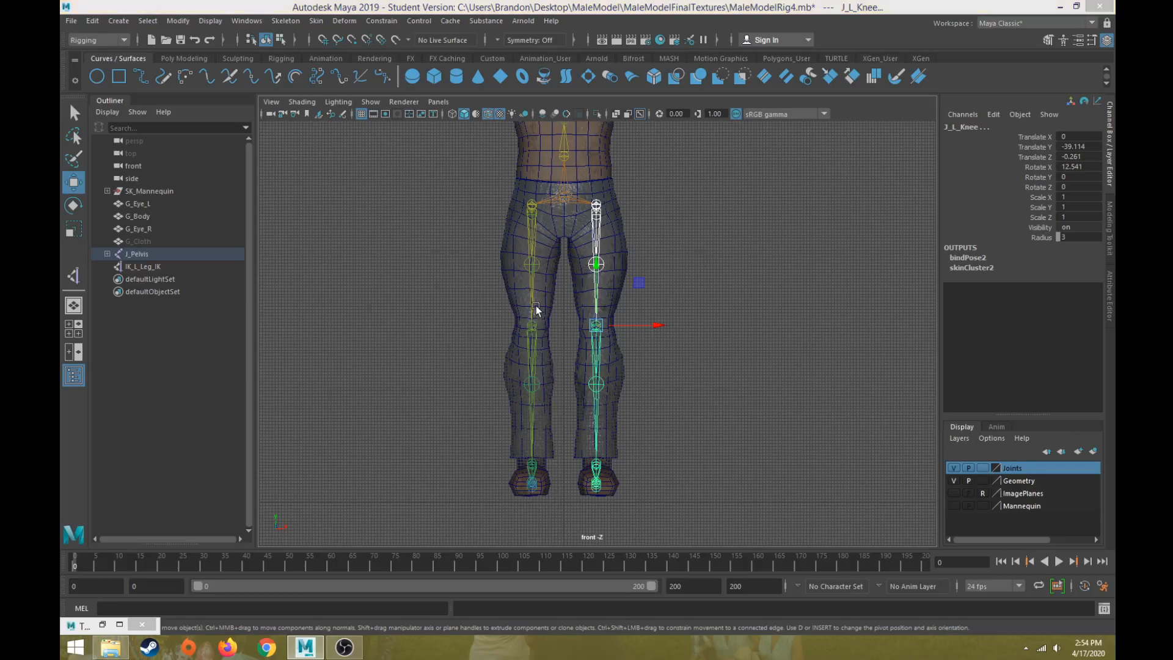
key(space)
key(space)
alt+drag(565, 354, 616, 383)
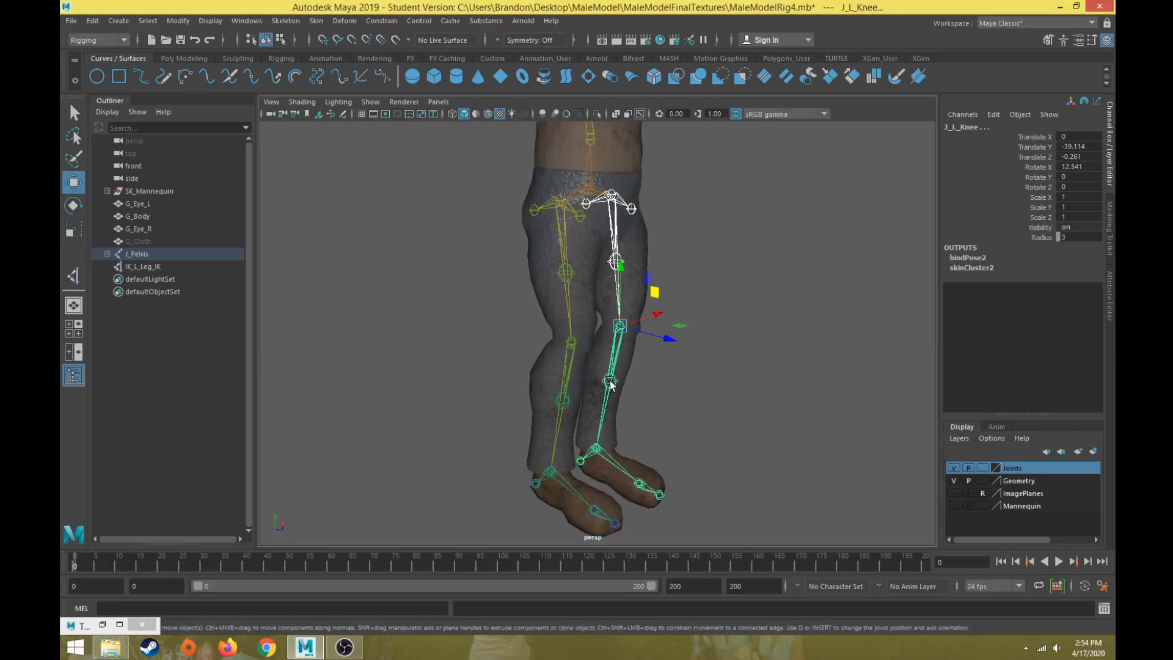
alt+drag(500, 317, 532, 281)
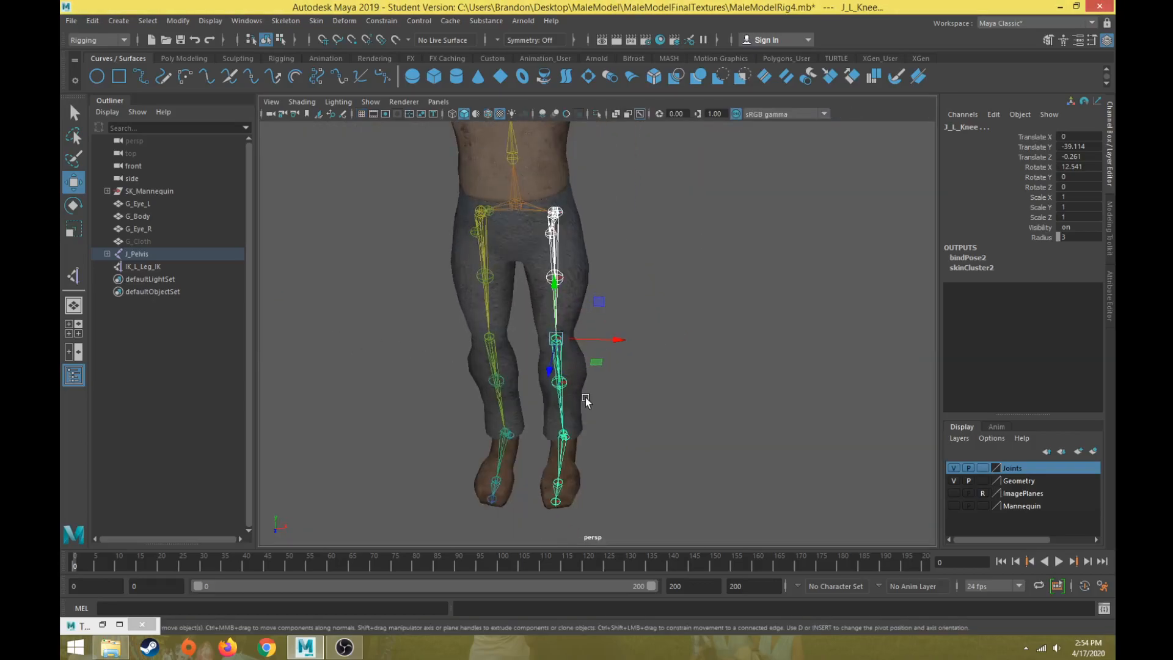
alt+drag(587, 392, 296, 319)
Test-move the IK_L_Leg_IK handle upward and undo the move
click(167, 265)
alt+drag(561, 353, 547, 346)
drag(518, 393, 540, 322)
key(ctrl+z)
key(space)
drag(553, 383, 553, 352)
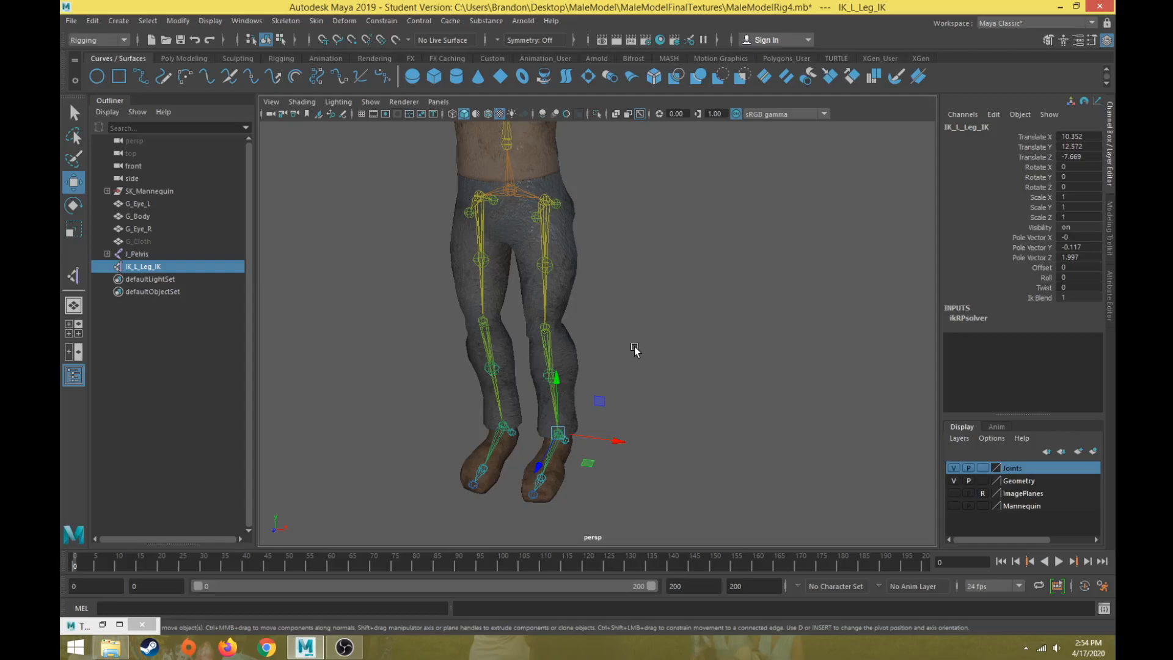
Raise the IK_L_Leg_IK handle to about 38.1 in Y, check the knee bend from the side, and undo the move
alt+drag(568, 317, 545, 321)
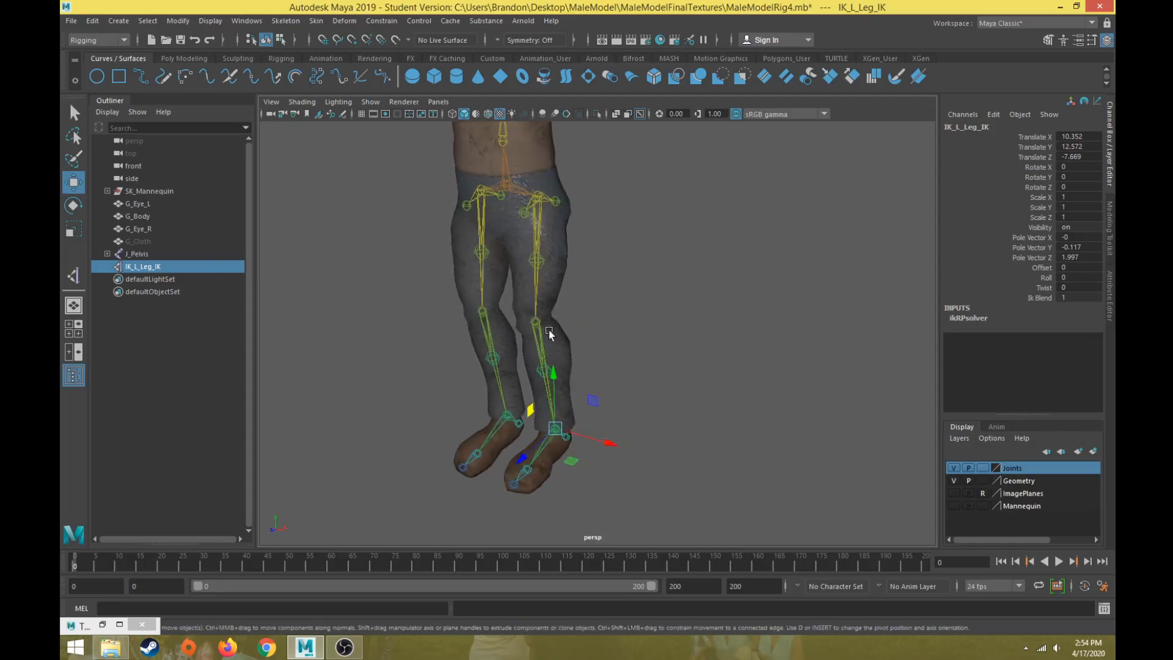
alt+middle_drag(555, 310, 632, 342)
scroll(626, 360, up, 4)
alt+drag(625, 365, 590, 315)
scroll(566, 386, down, 2)
scroll(569, 385, up, 1)
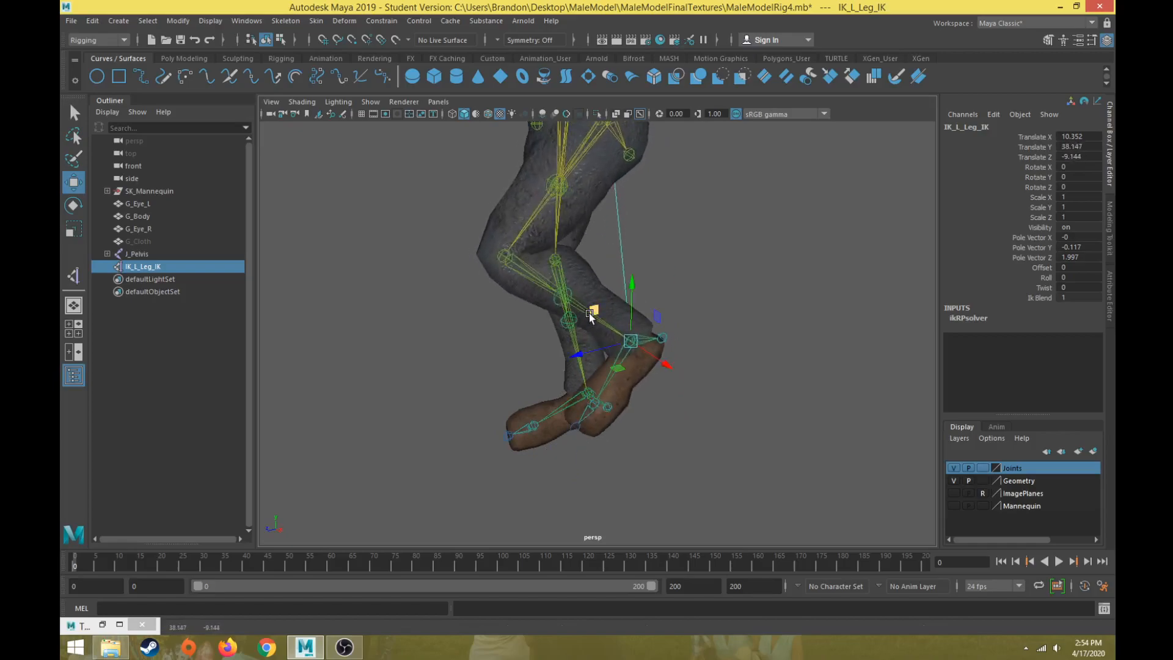
key(ctrl+z)
Test-move the pelvis joint vertically to see how the left leg's IK reacts, and undo the moves
click(578, 195)
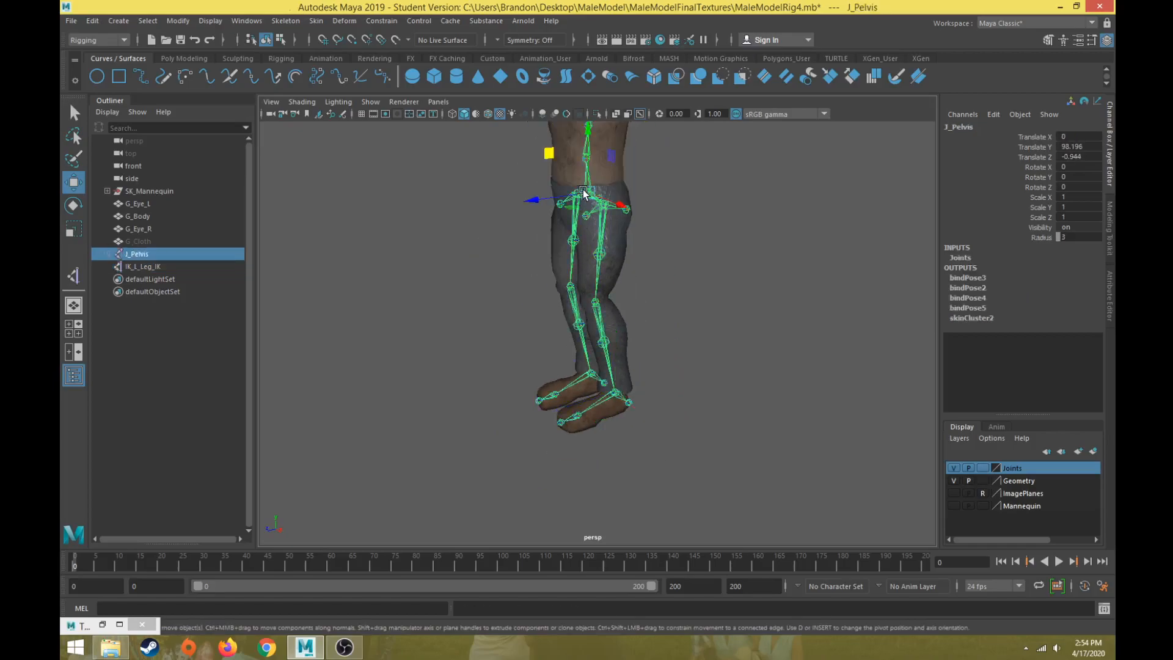
key(f)
drag(592, 244, 587, 301)
key(ctrl+z)
key(ctrl+z)
key(ctrl+z)
key(ctrl+z)
key(ctrl+z)
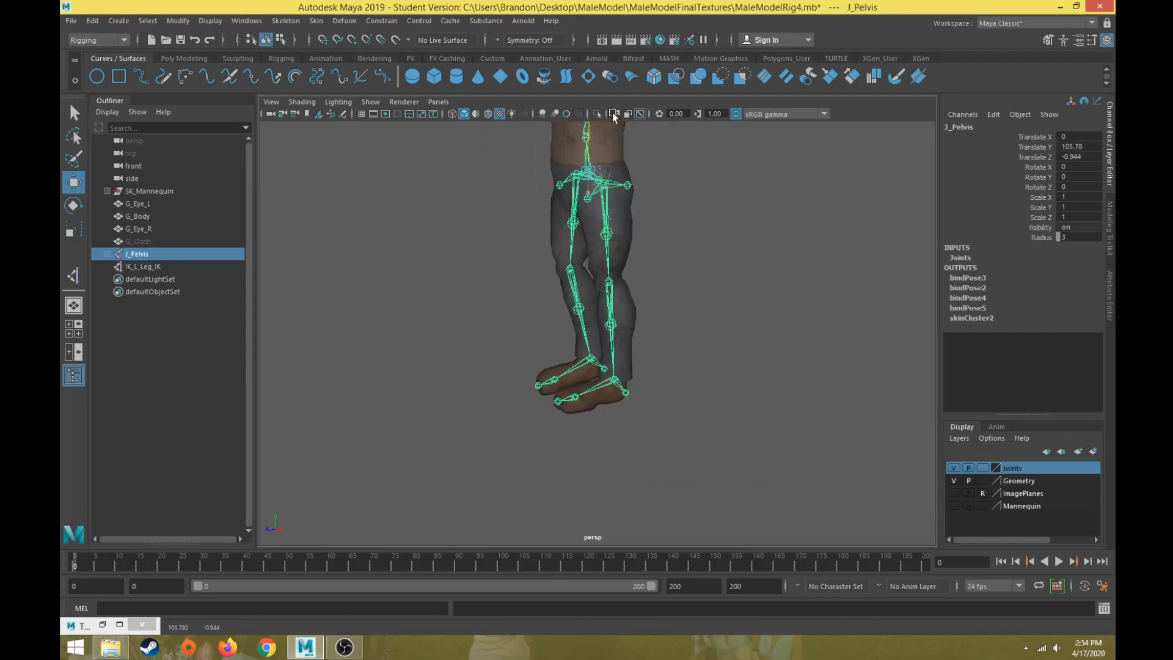
Set the IK Handle tool to Single-Chain Solver and create a handle from the left ankle joint to the left ball joint
double_click(73, 276)
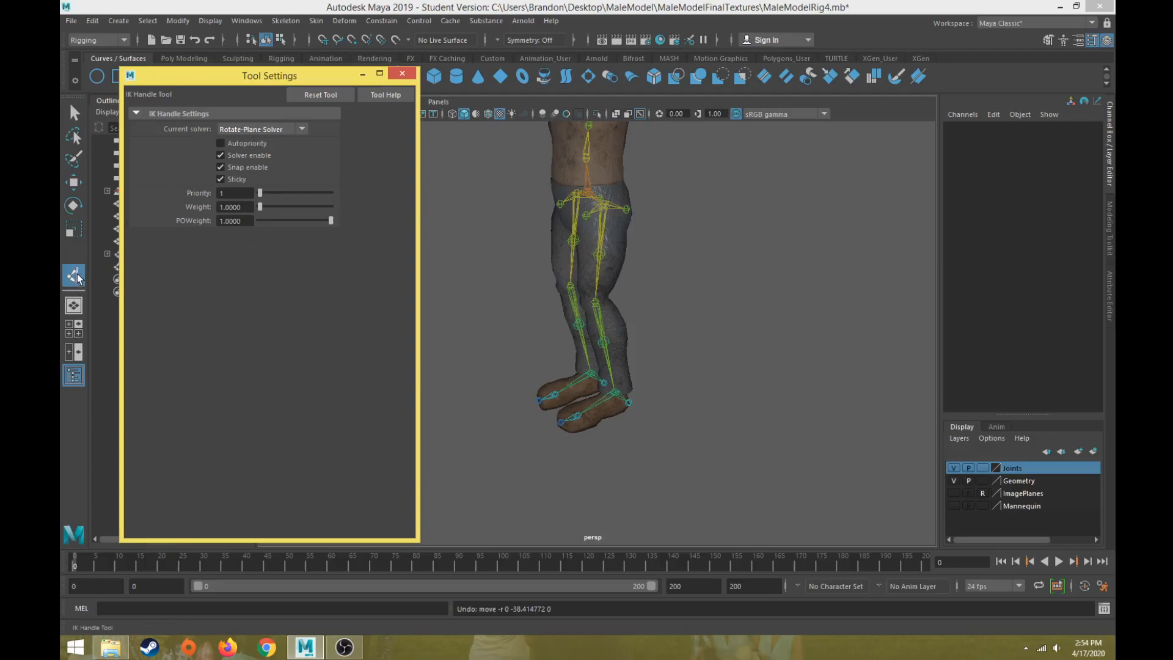
click(266, 130)
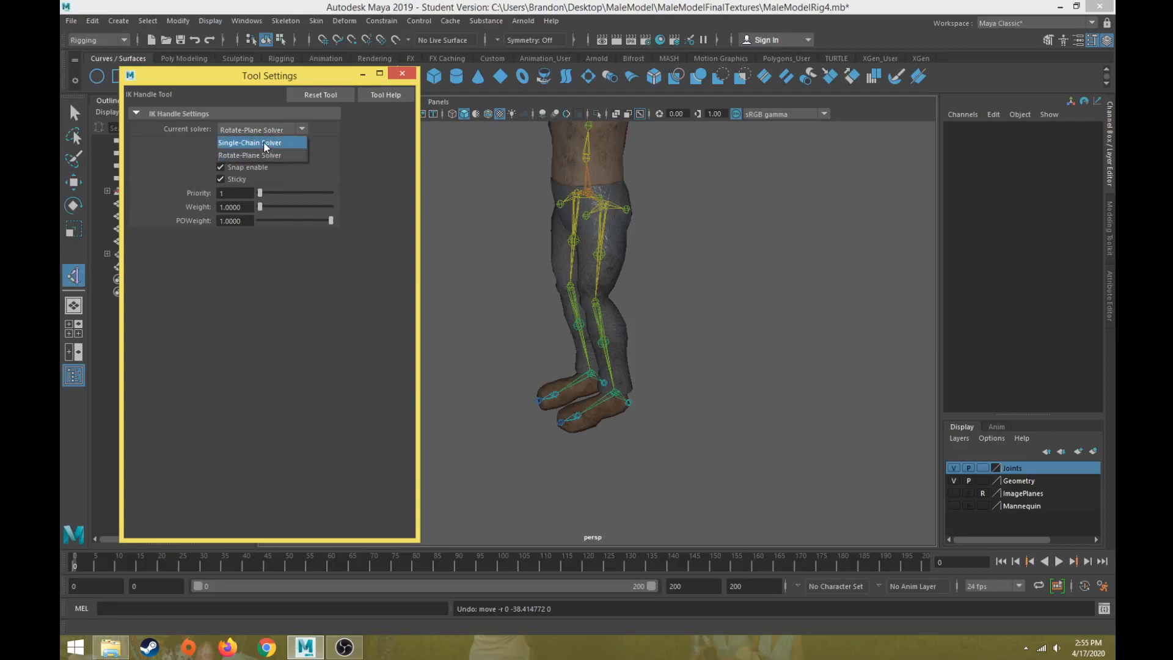
click(267, 144)
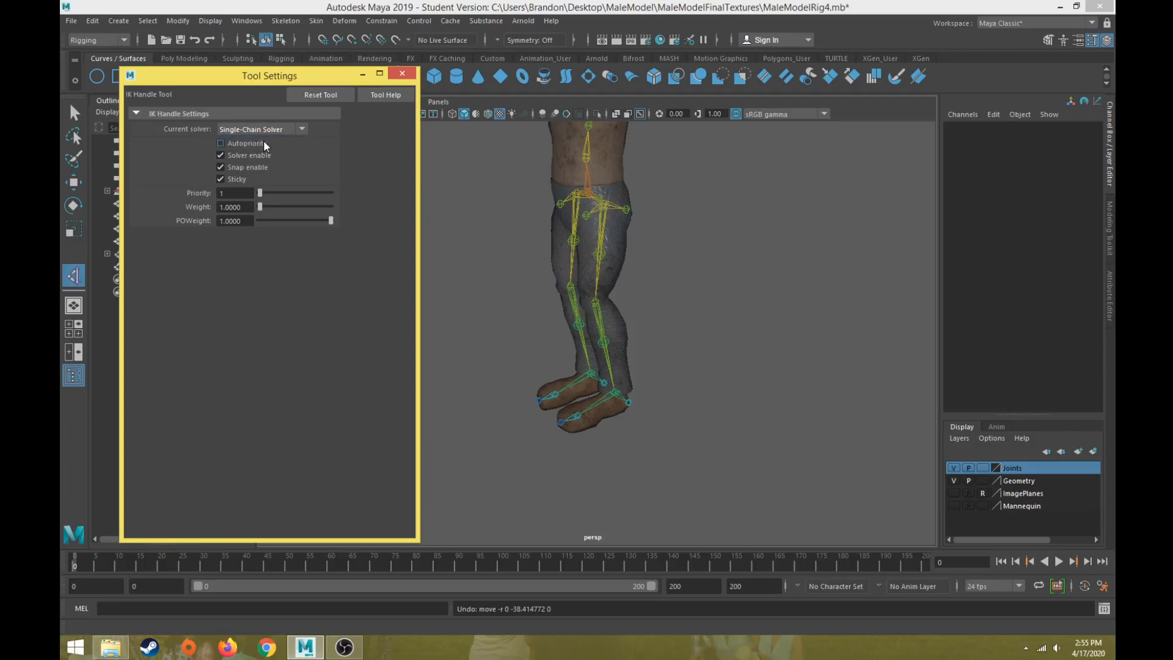
scroll(676, 518, up, 6)
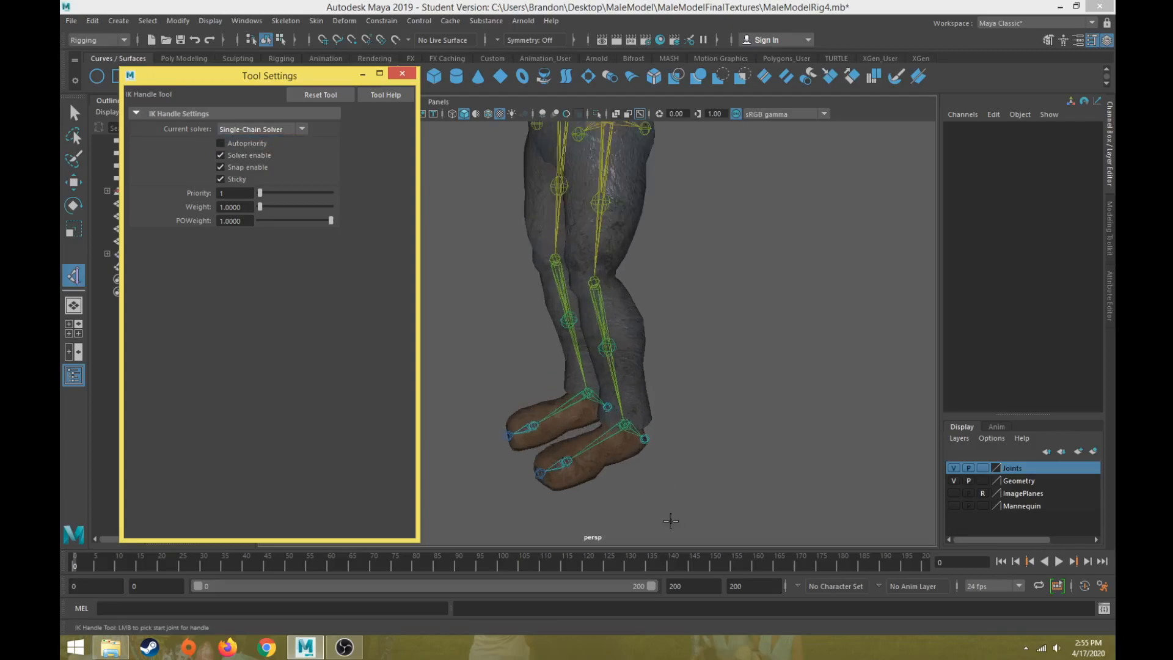
alt+middle_drag(647, 499, 663, 380)
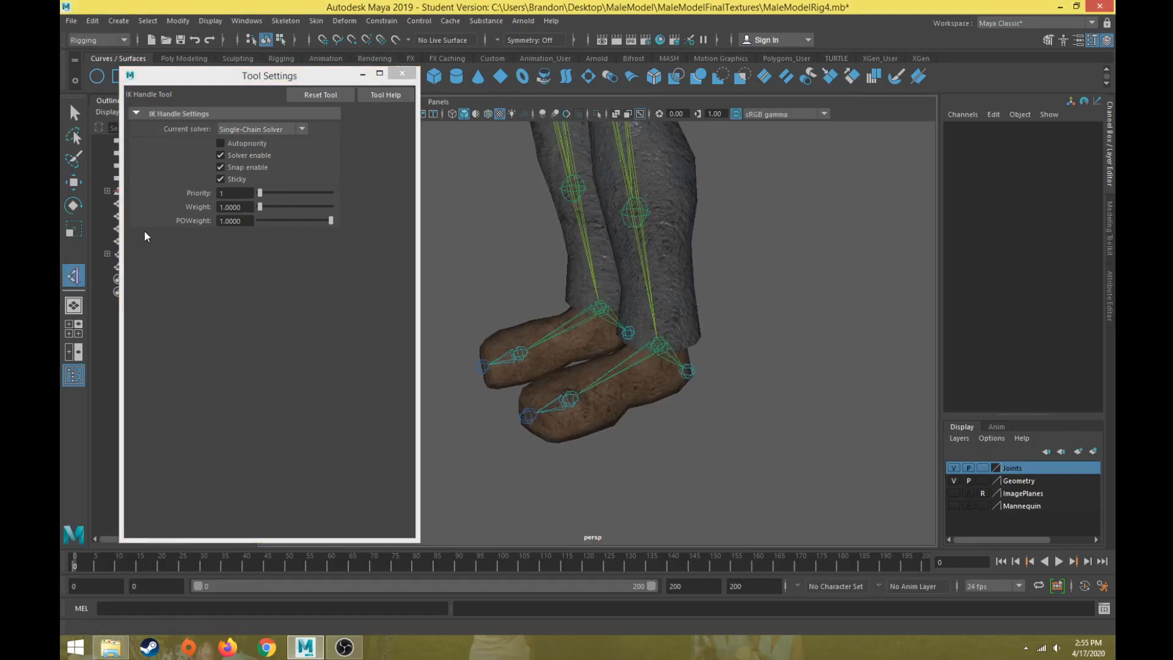
click(659, 345)
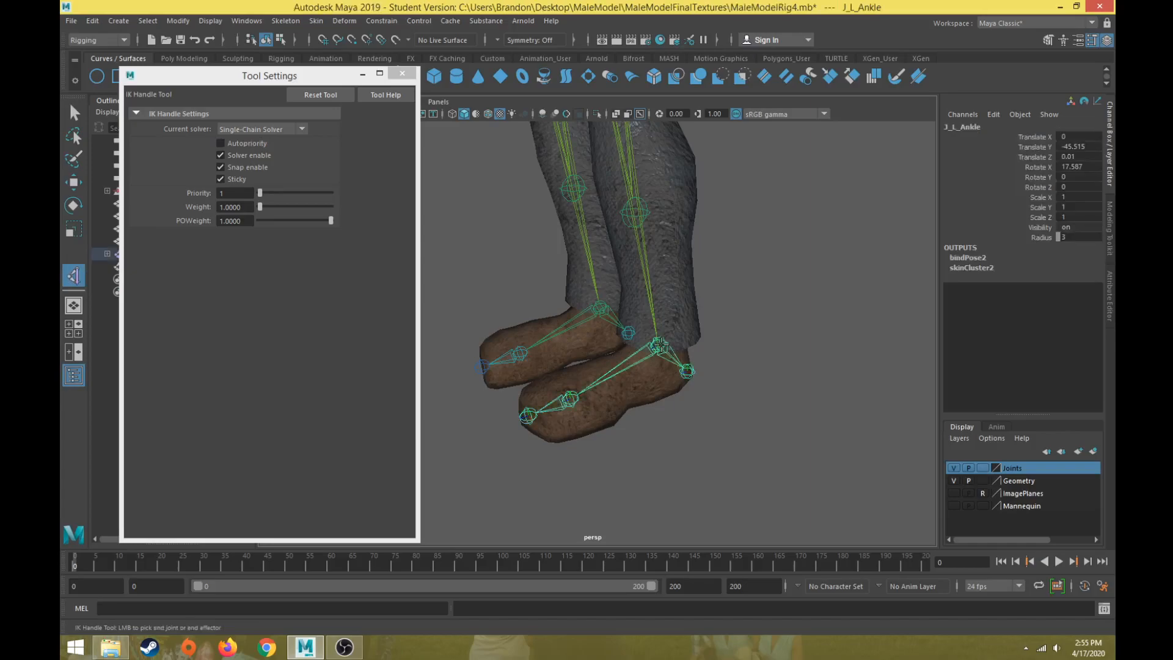
click(570, 397)
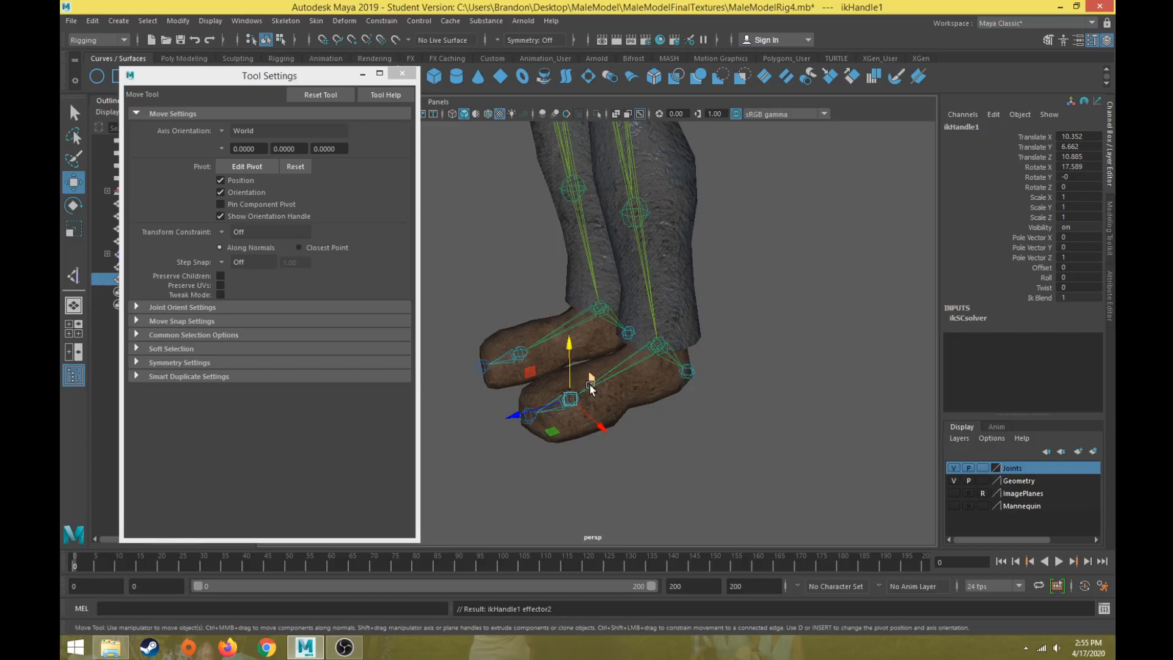
Create a Single-Chain IK handle from the left ball joint to the left toe joint and close the tool settings
click(75, 277)
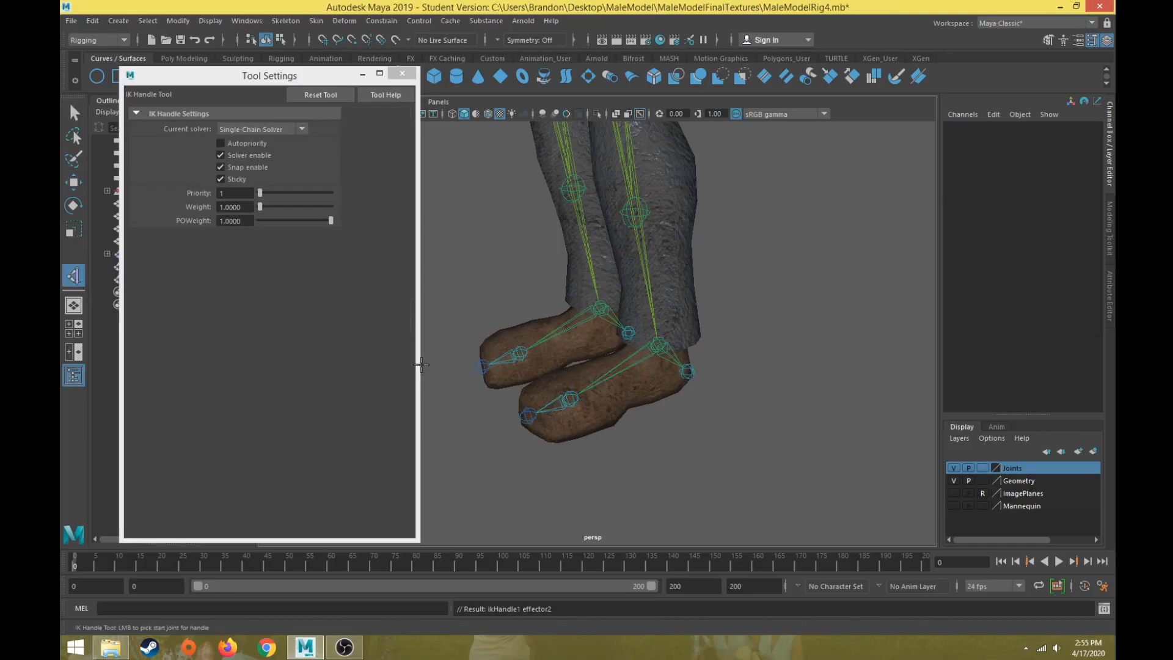
click(570, 395)
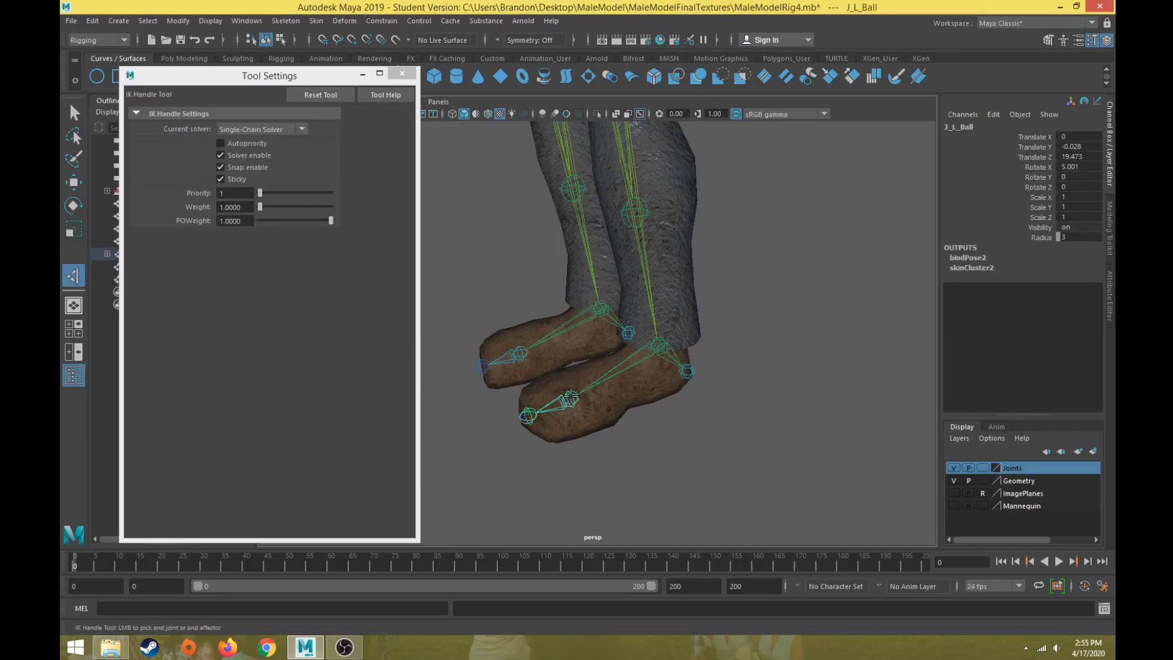
click(528, 415)
key(w)
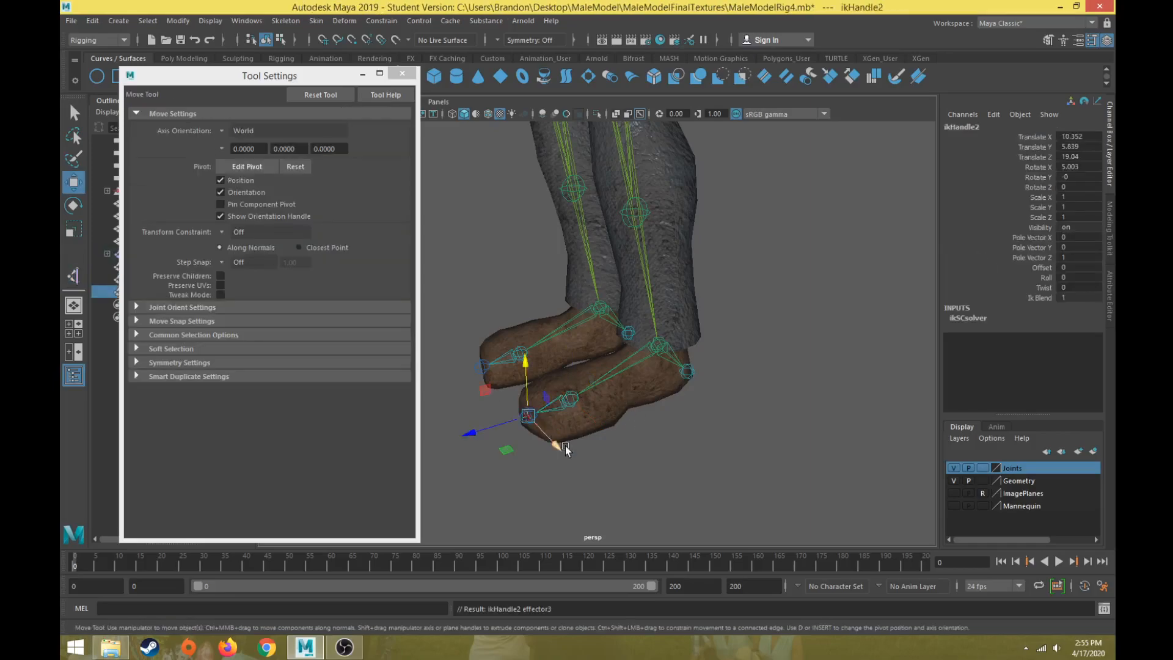
click(402, 73)
Rename the left ankle-to-ball IK handle as IK_L_Ball
click(174, 267)
key(f)
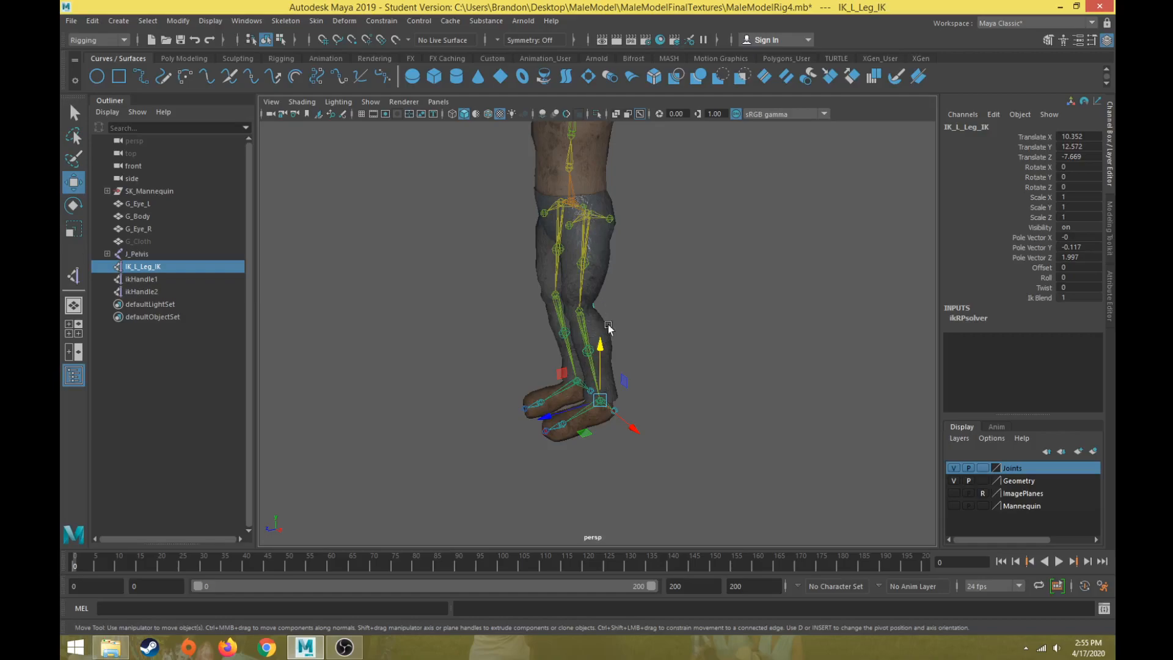
click(186, 279)
key(f)
double_click(146, 280)
text(IK_L_Ba)
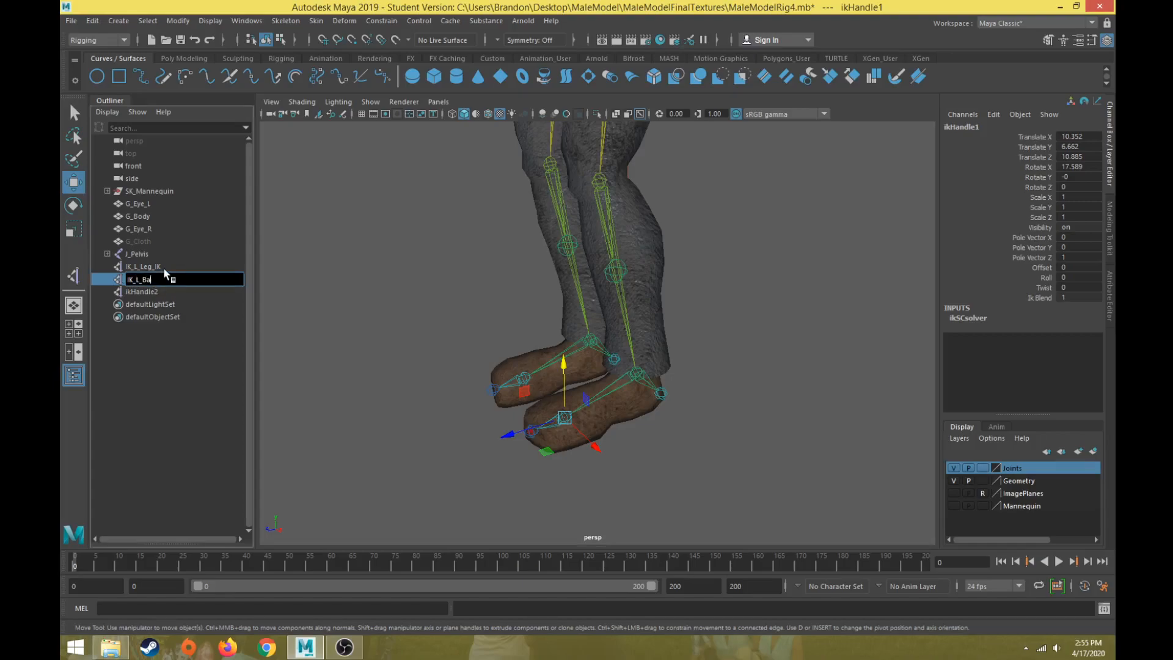
key(Return)
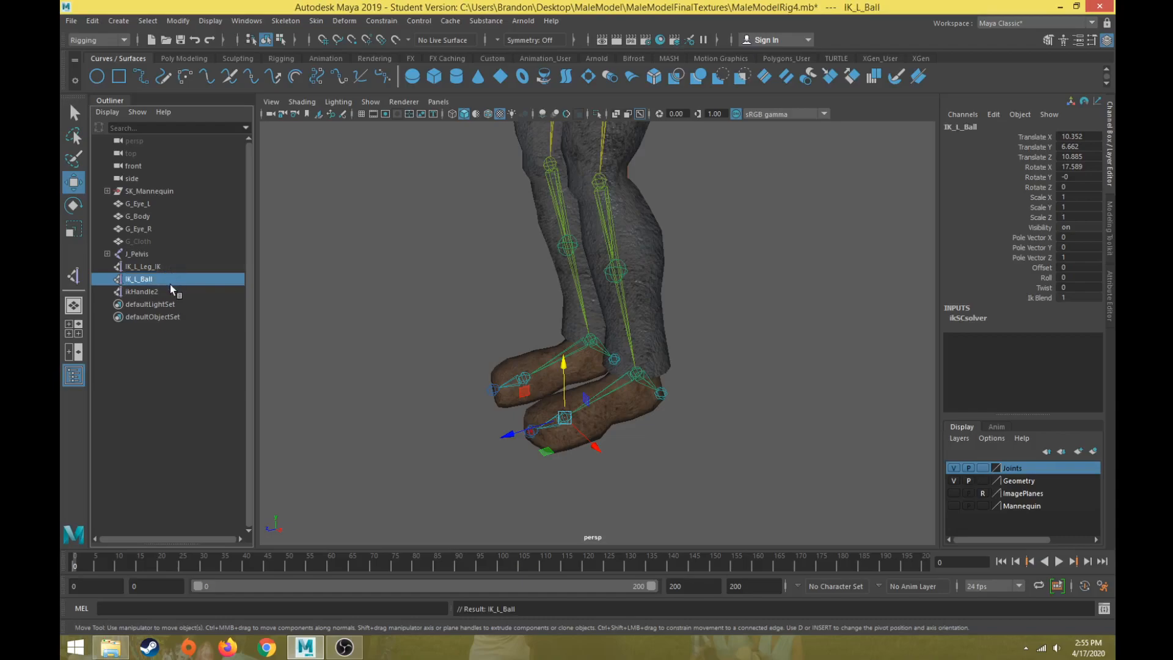
Rename the left ball-to-toe IK handle as IK_L_Toe and check which joint each left leg handle controls
double_click(160, 291)
text(IK_L_)
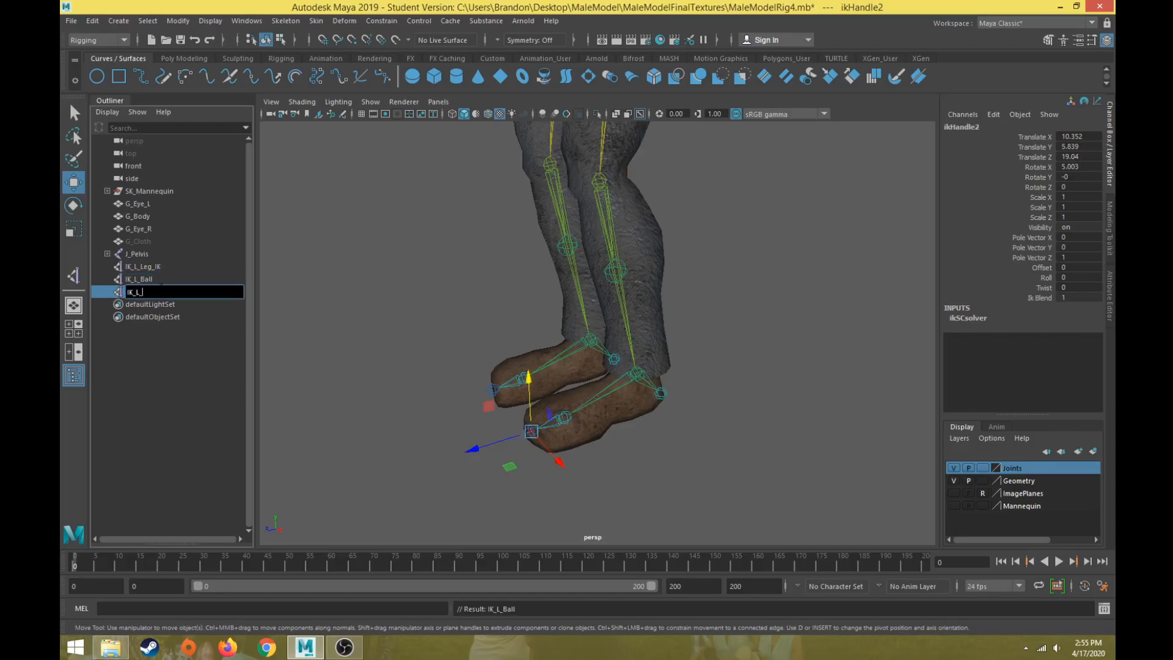
text(Toe)
key(Return)
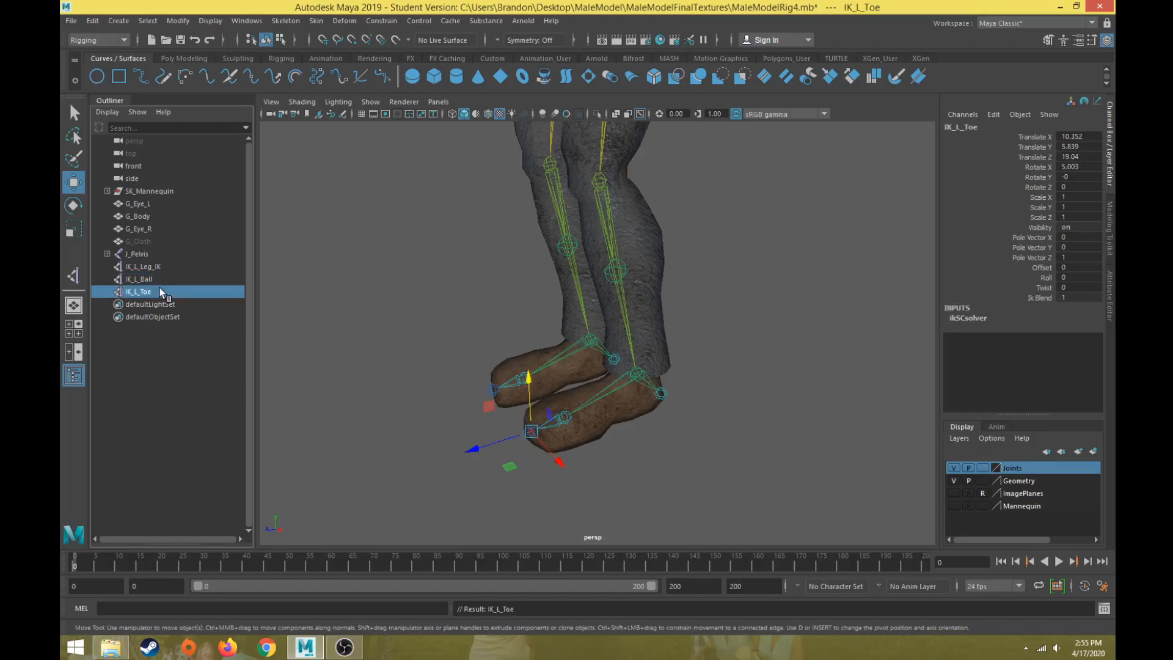
click(139, 279)
click(138, 287)
click(152, 269)
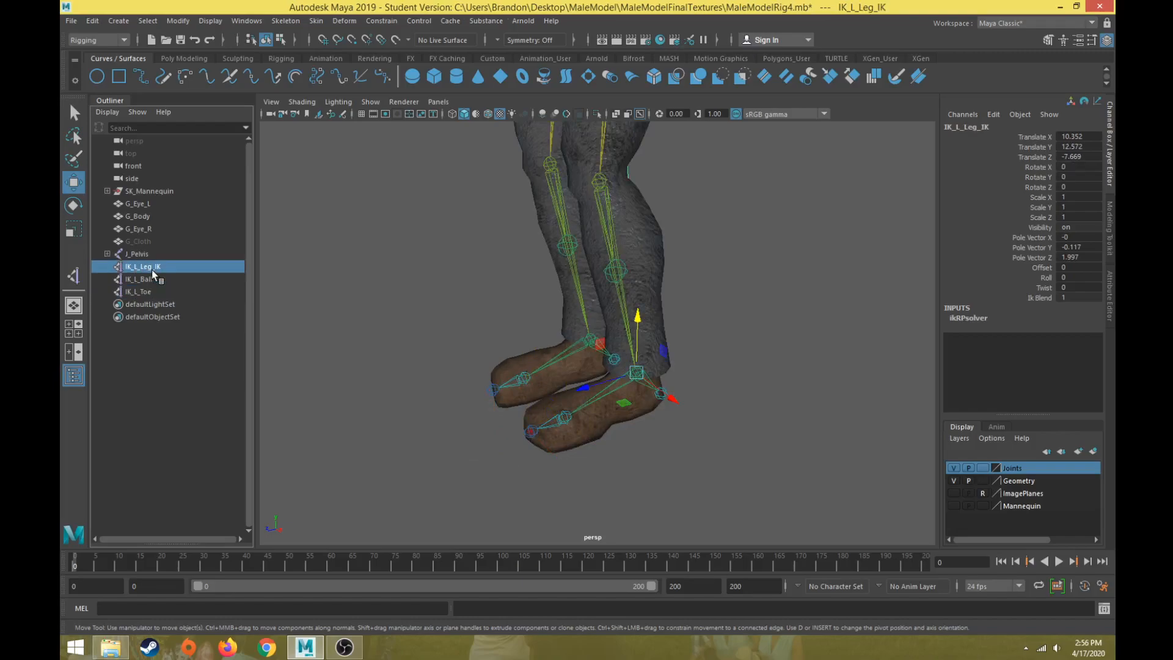
Test the left foot's IK handles by lowering the pelvis joint to about 85.8 and about 75.7 in Y, undoing each move
scroll(614, 405, down, 2)
click(591, 151)
alt+middle_drag(553, 215, 511, 269)
alt+drag(511, 270, 519, 253)
drag(550, 160, 550, 194)
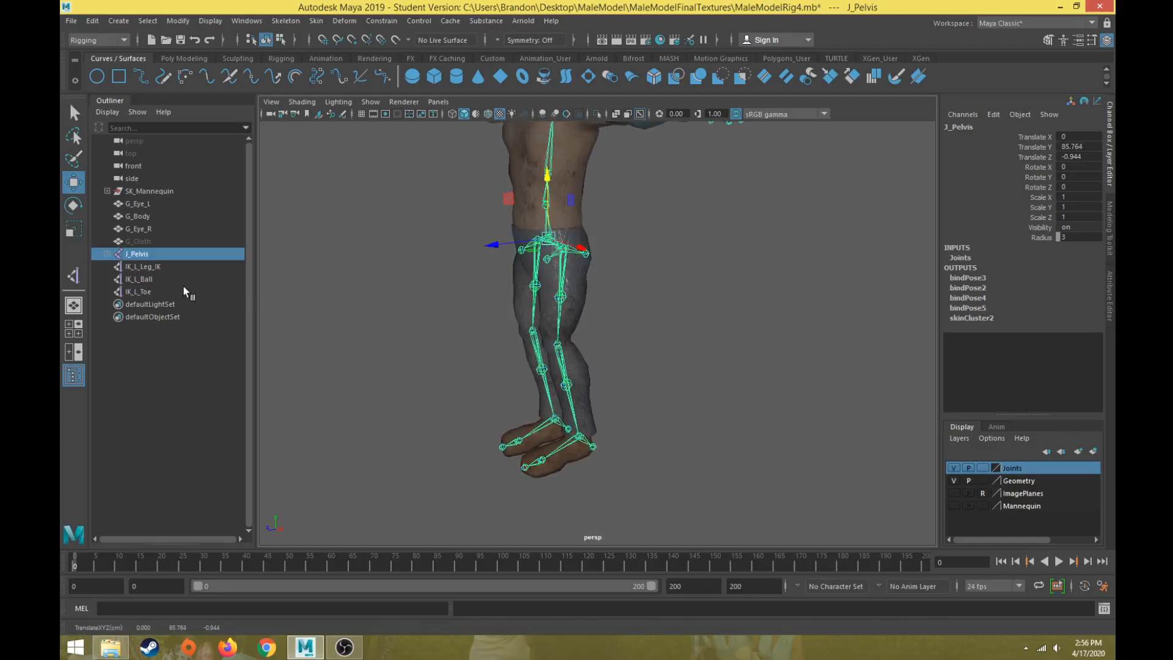
key(ctrl+z)
click(419, 269)
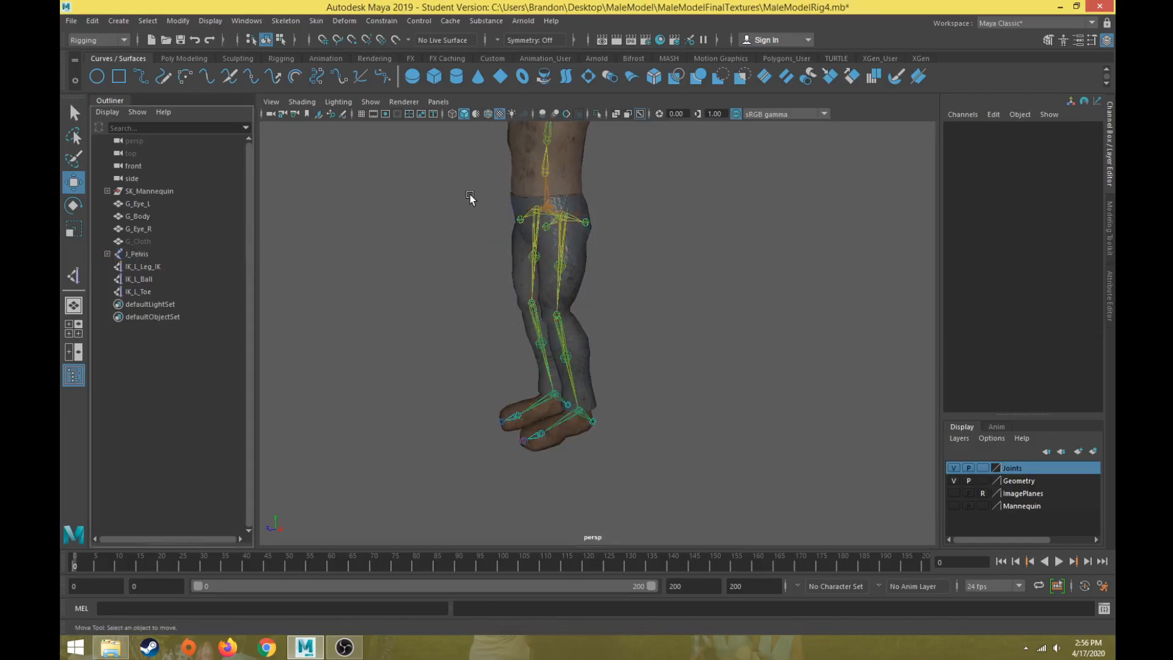
click(543, 208)
drag(549, 156, 547, 215)
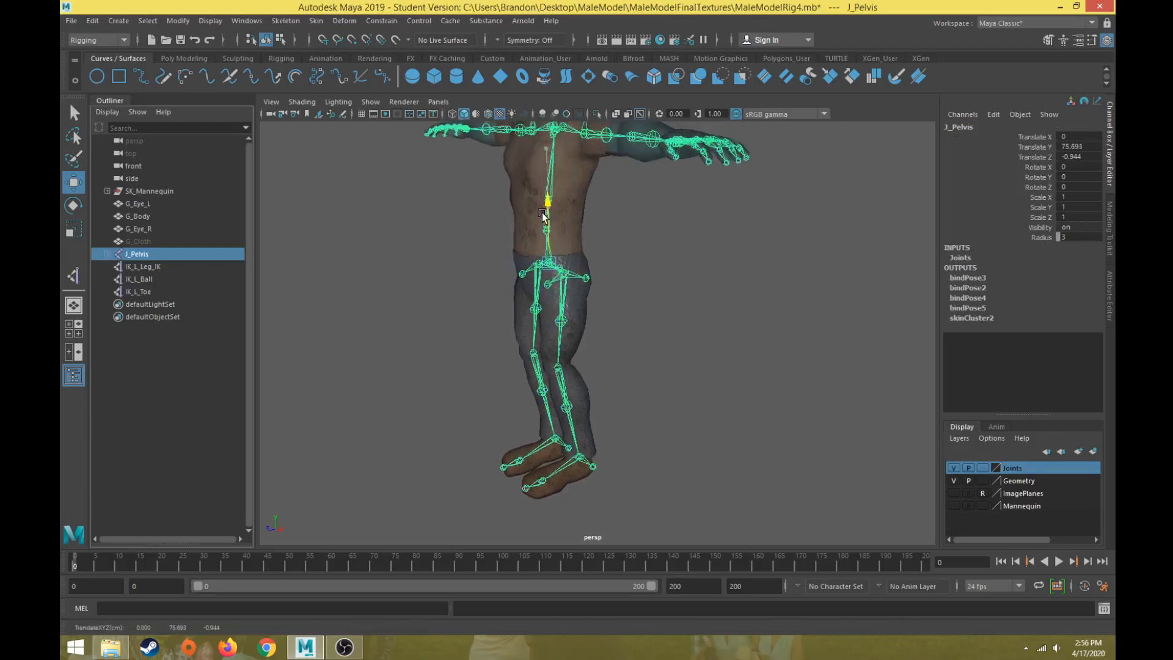
Test the IK_L_Leg_IK handle by raising it about 19.2 in Y, then undo that move and the last pelvis move
click(149, 267)
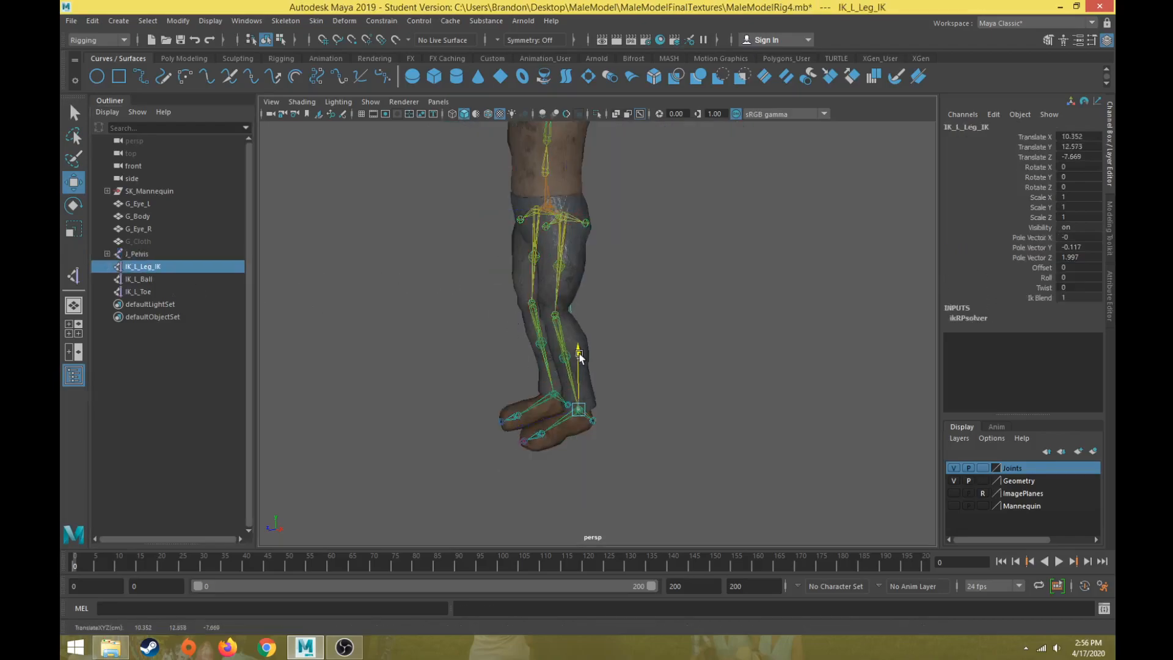
drag(578, 366, 577, 322)
key(ctrl+z)
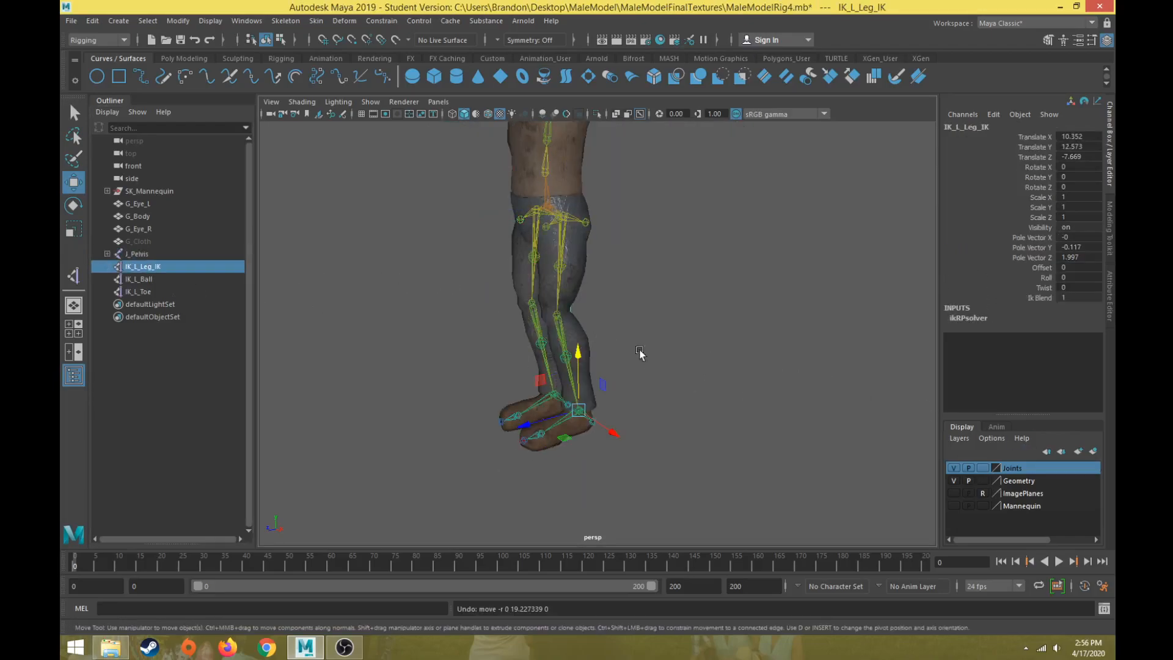
alt+middle_drag(603, 340, 653, 344)
alt+drag(653, 345, 530, 189)
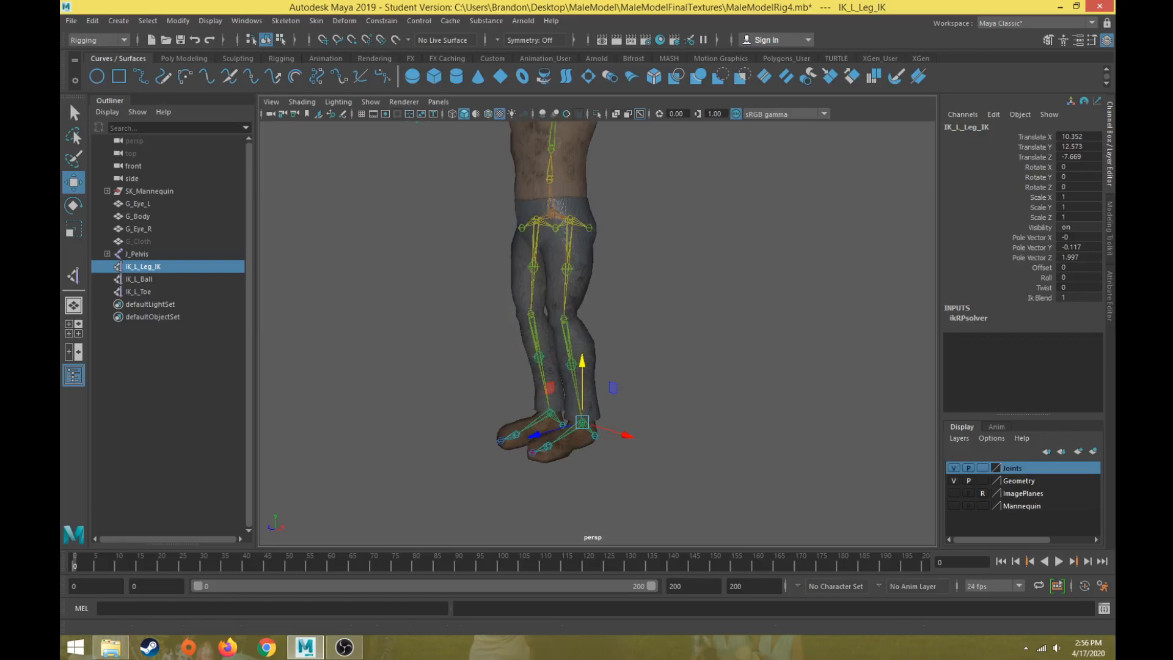
key(ctrl+z)
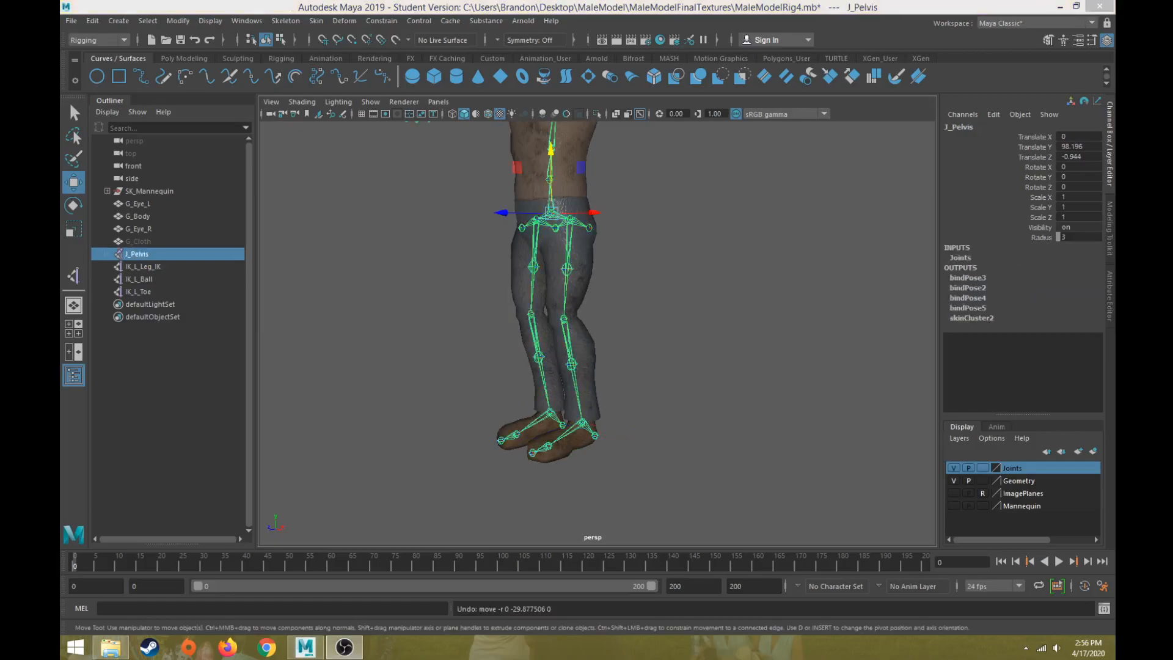
Test moving the pelvis joint together with the three left leg IK handles, undo the move and clear the selection
click(166, 269)
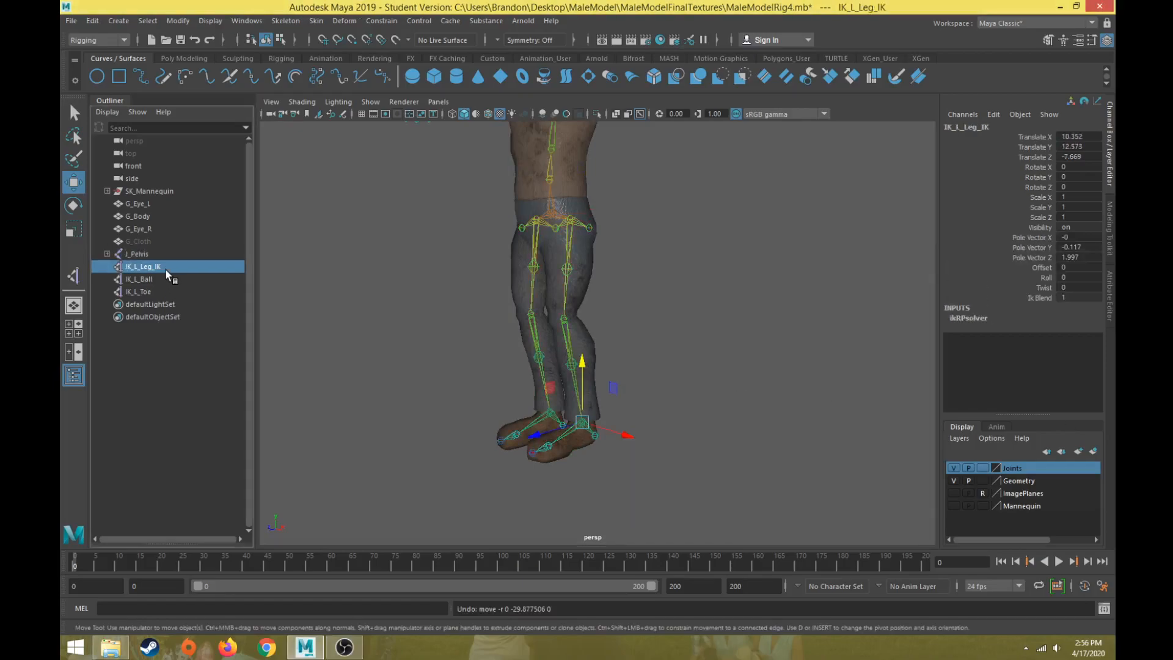
shift+click(153, 292)
ctrl+click(163, 254)
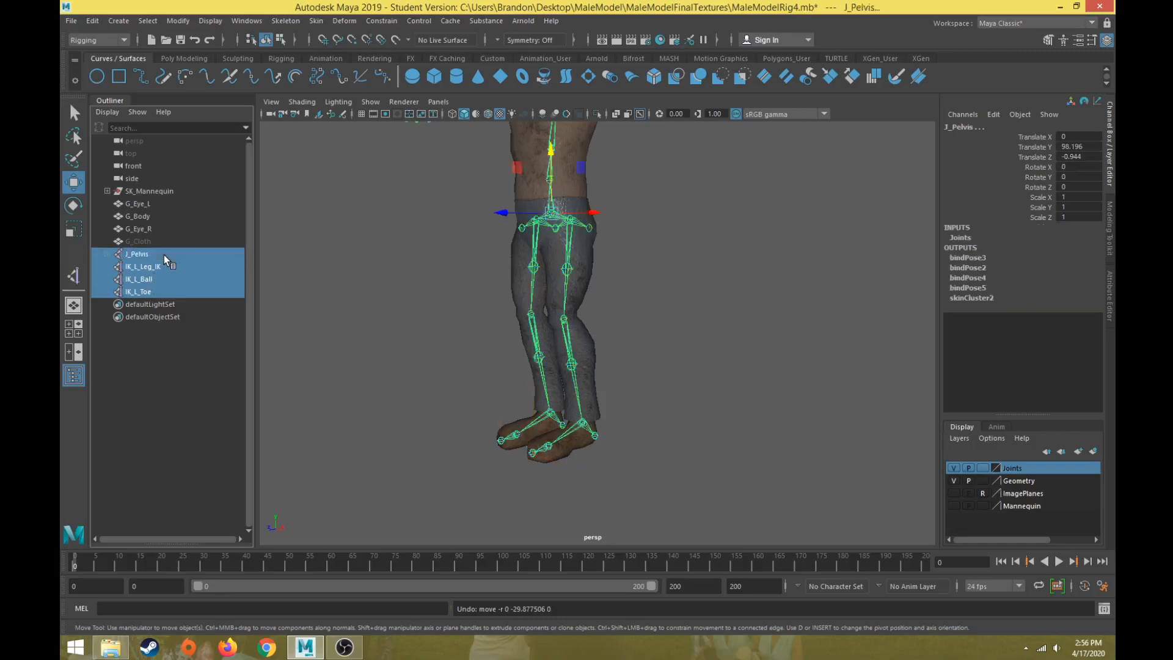
drag(553, 174, 552, 202)
key(ctrl+z)
click(356, 306)
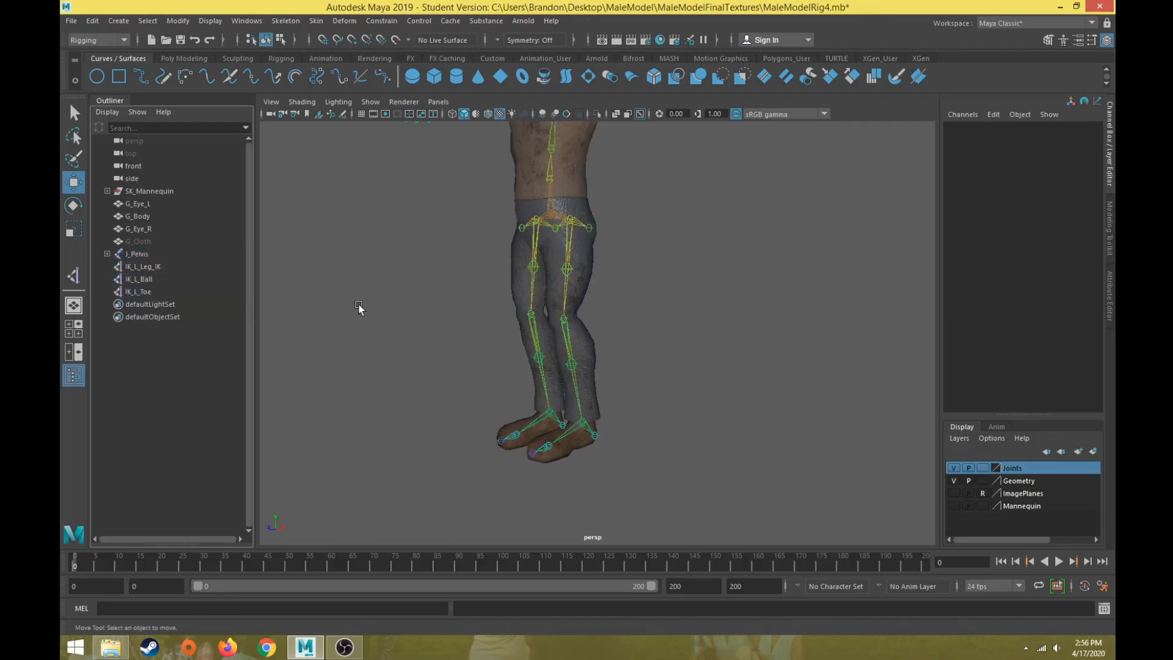
Test the left leg IK by lowering only the pelvis joint about 17.8 in Y, and undo the move
click(208, 254)
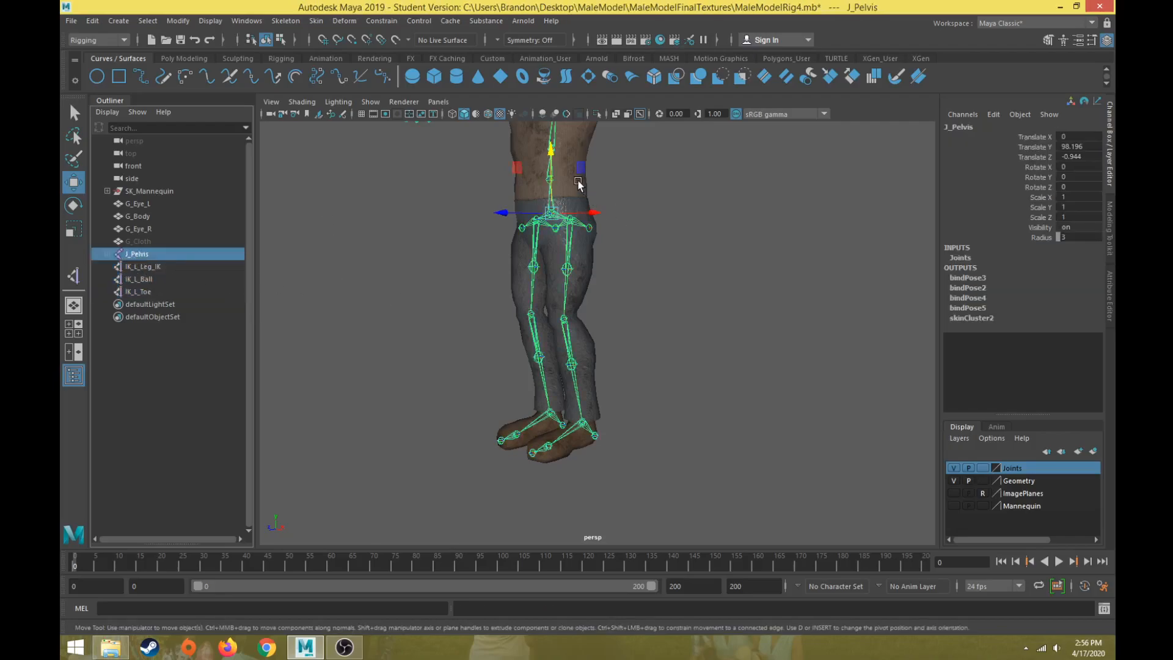
click(494, 263)
click(552, 214)
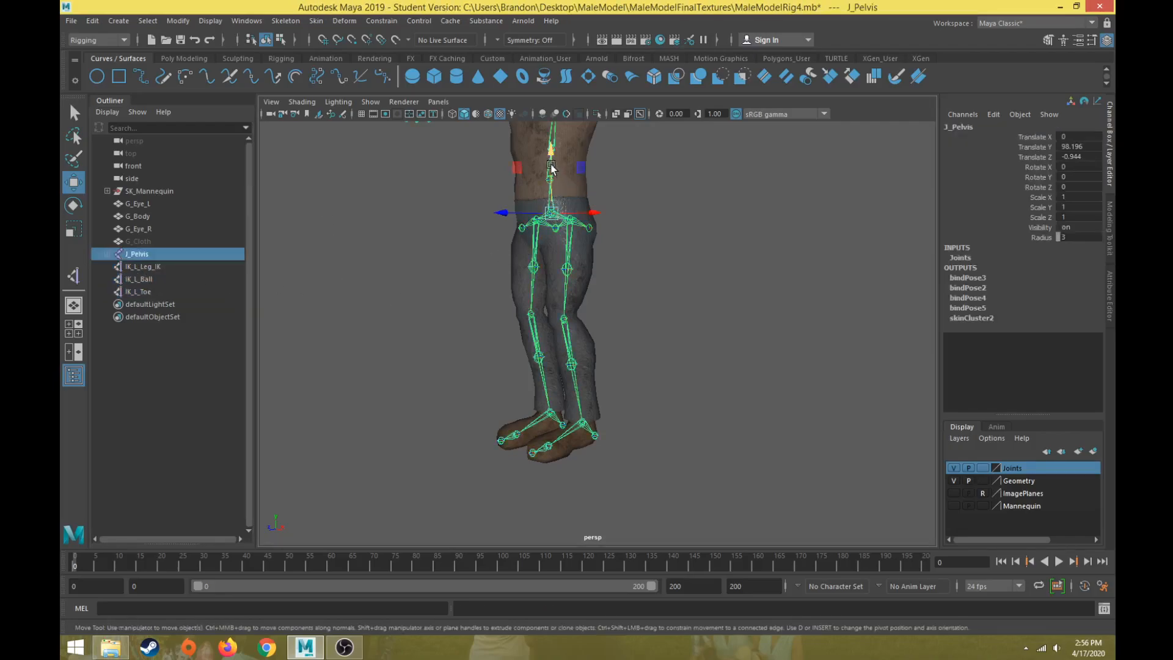
drag(553, 174, 556, 233)
key(ctrl+z)
key(ctrl+z)
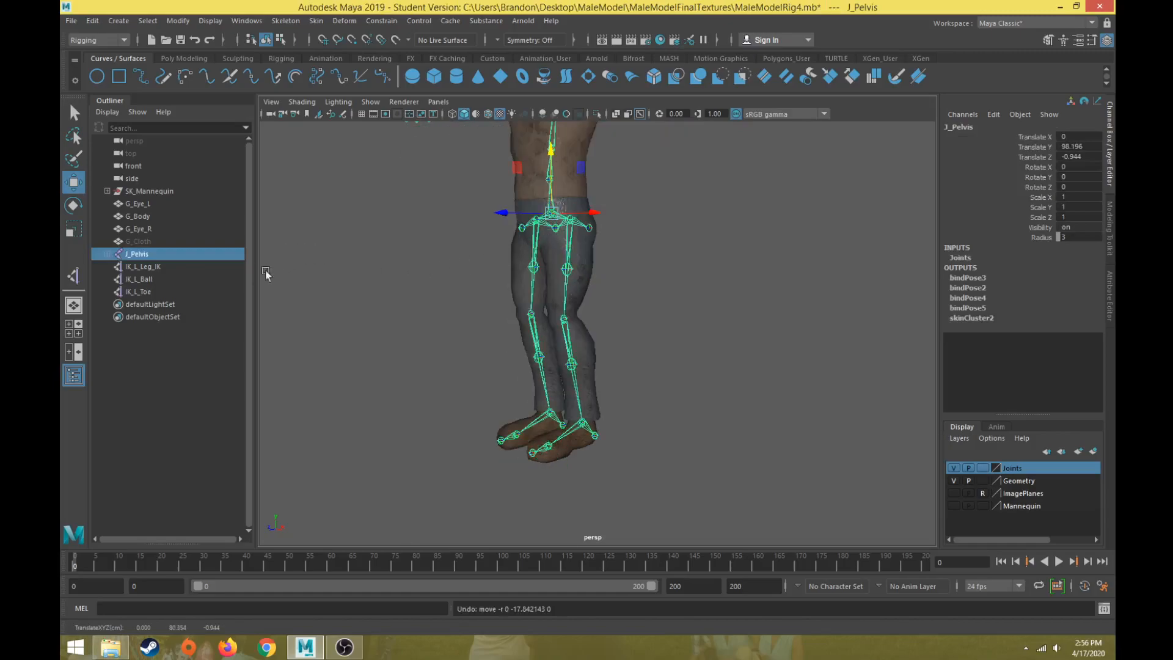
Test the leg bend by moving the pelvis joint down and in the YZ plane to about Y 76.7, Z -6.8, undoing each move
click(160, 243)
click(149, 253)
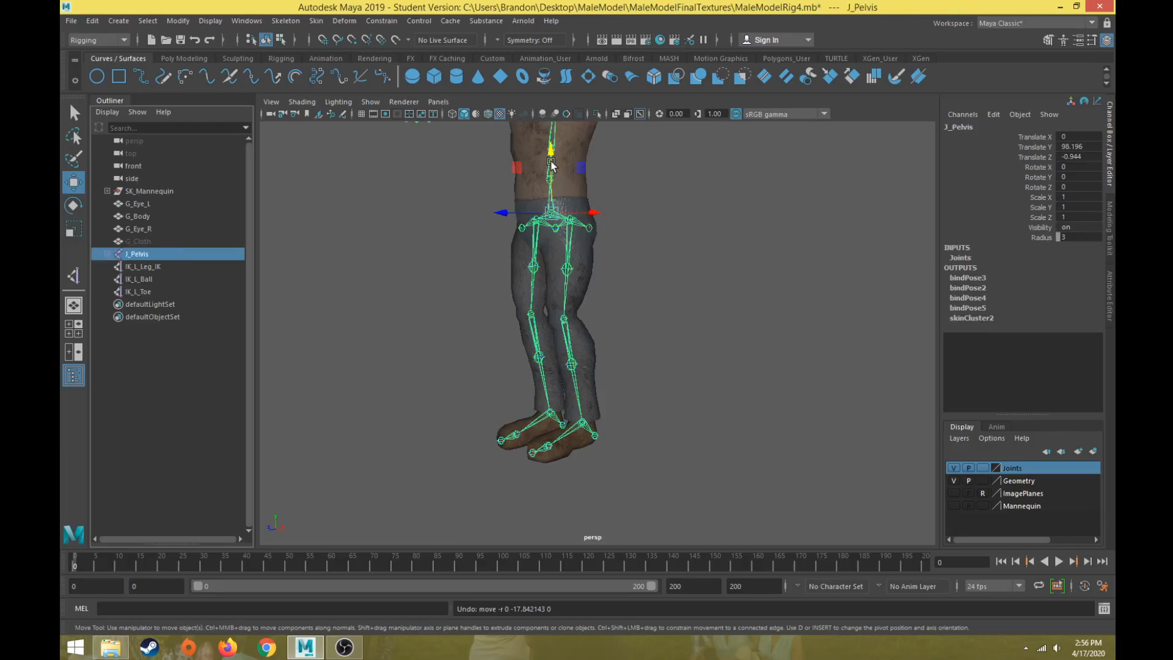
drag(551, 153, 547, 242)
key(ctrl+z)
alt+drag(474, 309, 535, 298)
drag(622, 204, 476, 338)
key(ctrl+z)
alt+drag(613, 322, 481, 331)
middle_drag(510, 168, 596, 231)
drag(596, 231, 519, 224)
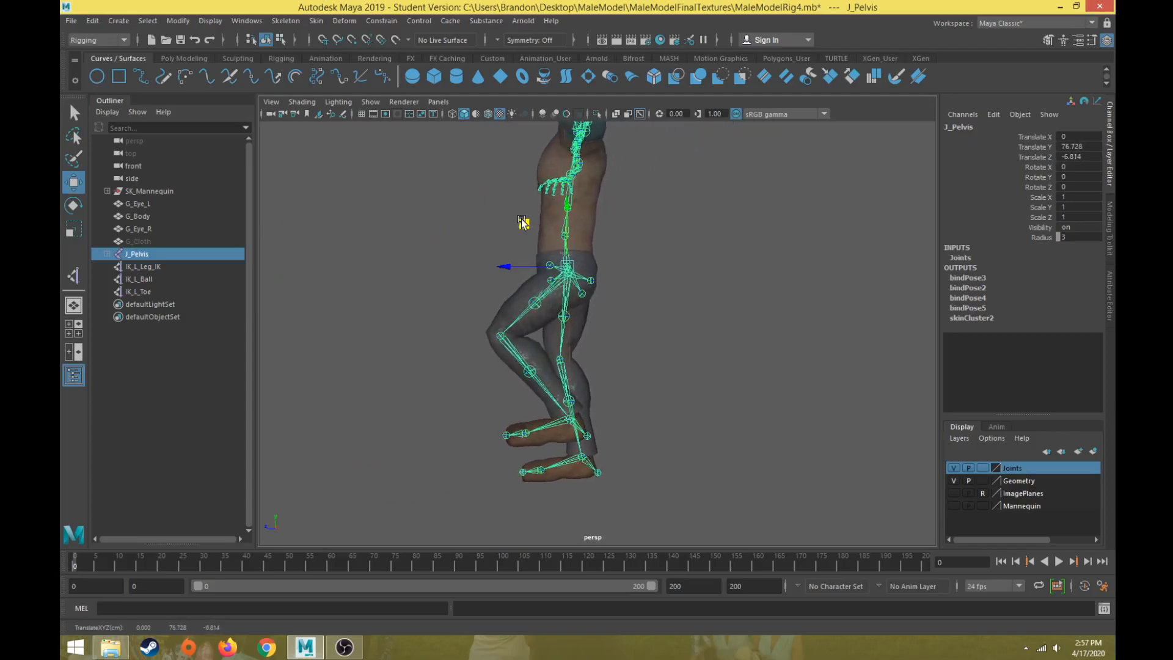
key(ctrl+z)
alt+drag(451, 320, 562, 325)
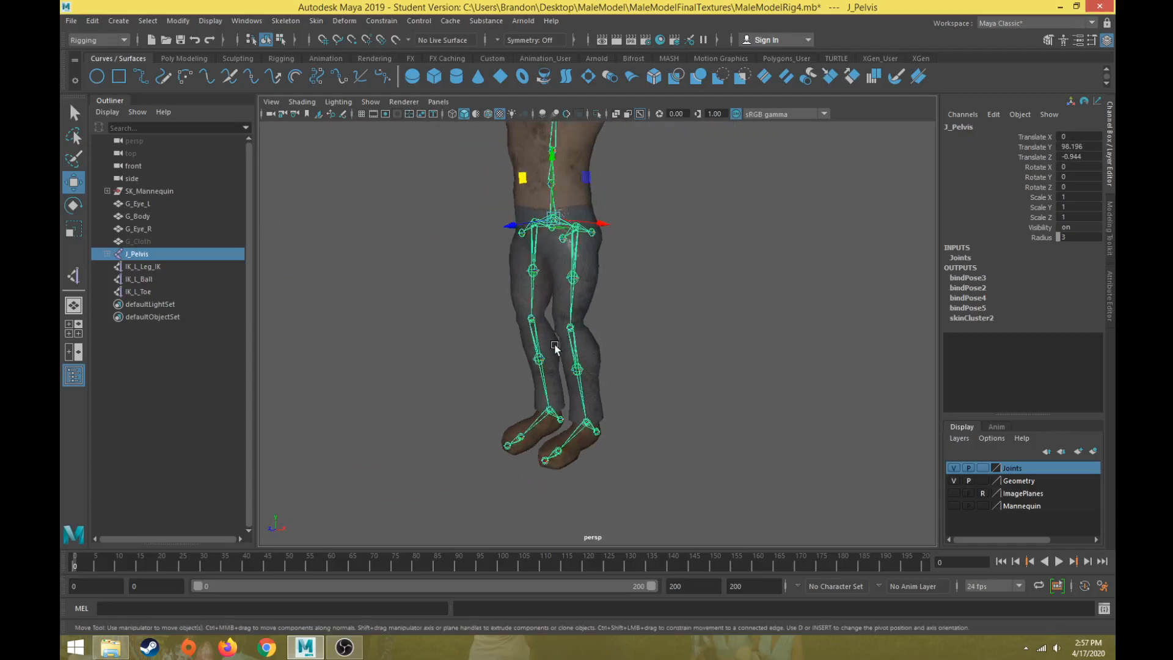
Test moving the left leg, ball and toe IK handles together, and undo the move
scroll(554, 342, up, 1)
alt+middle_drag(554, 342, 561, 322)
scroll(605, 396, up, 1)
alt+middle_drag(607, 395, 664, 295)
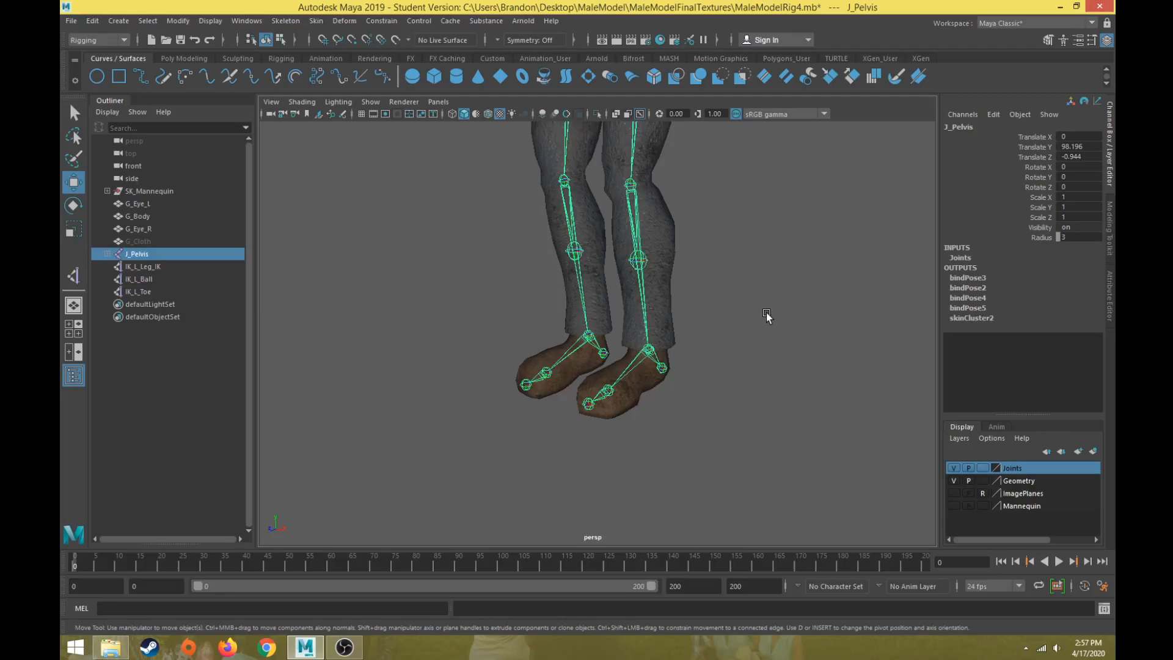
alt+drag(677, 331, 604, 366)
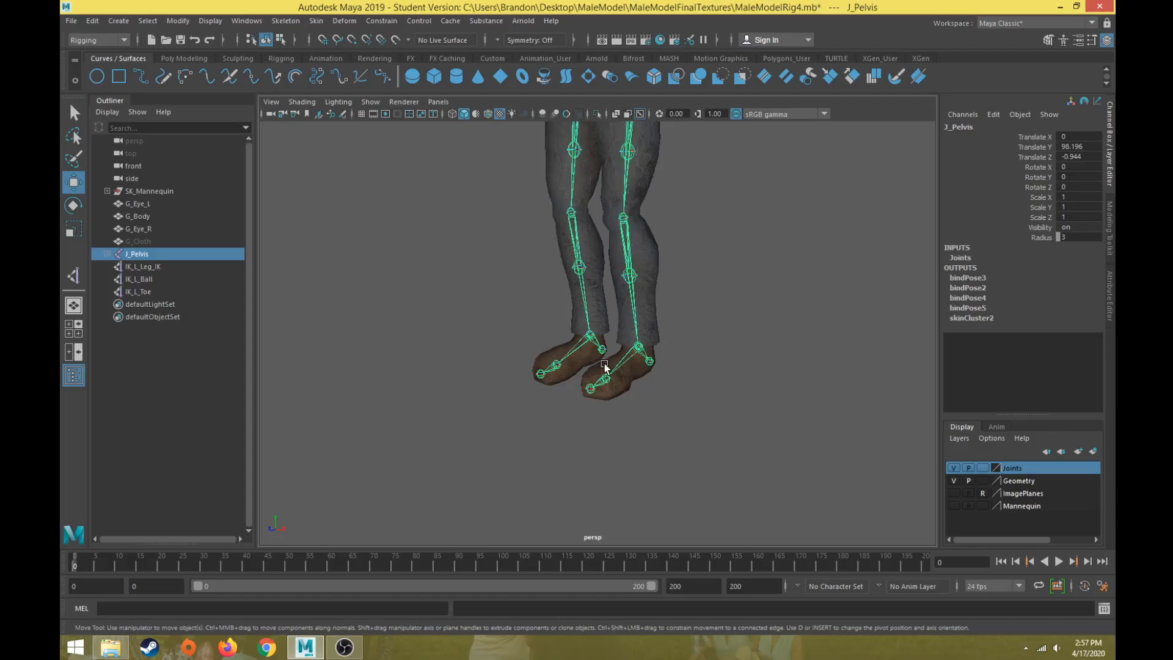
drag(160, 267, 163, 293)
scroll(488, 333, down, 3)
alt+drag(500, 339, 440, 337)
mouse_move(550, 324)
mouse_down()
mouse_move(546, 308)
mouse_move(463, 282)
mouse_move(482, 333)
mouse_move(496, 247)
mouse_move(492, 312)
mouse_move(667, 314)
mouse_move(422, 311)
mouse_move(541, 311)
mouse_up()
key(ctrl+z)
scroll(427, 364, up, 4)
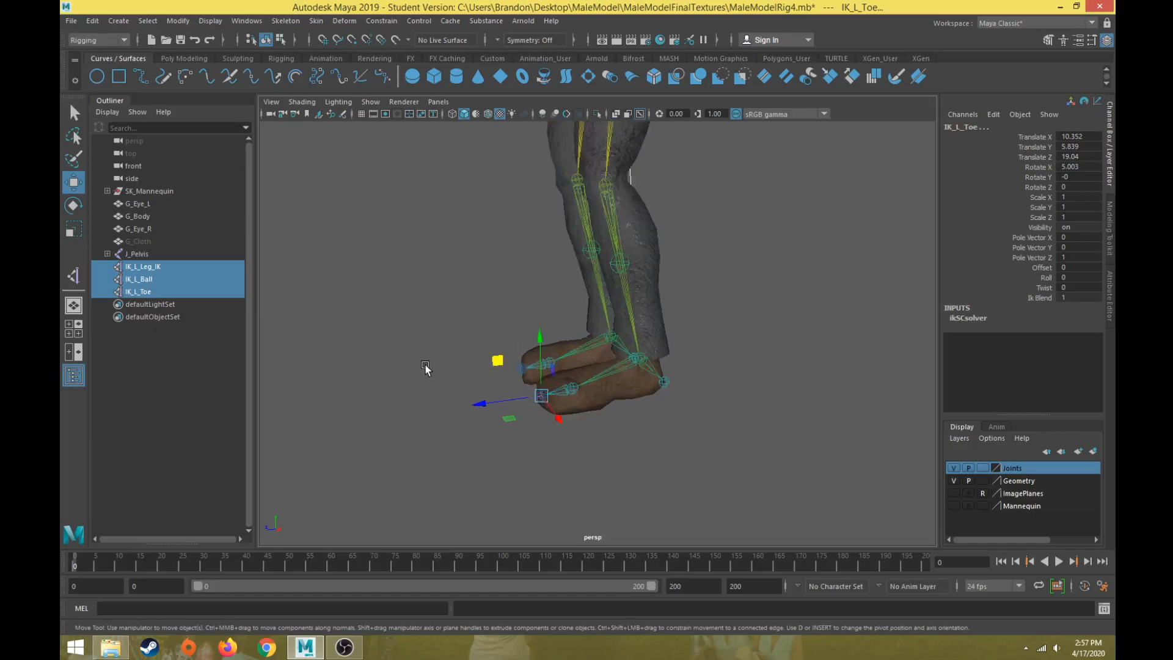
Test the left leg handle at about Y 28.1, Z -1, then move the left ball and toe handles individually, undoing each move
click(147, 267)
drag(603, 327, 578, 274)
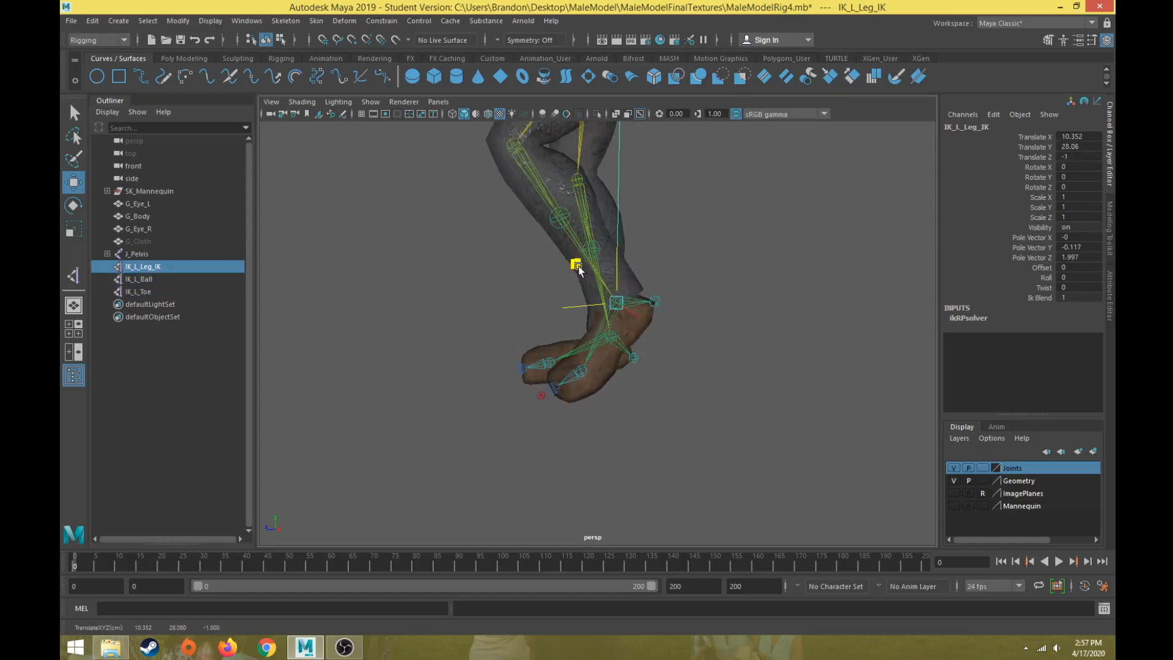
key(ctrl+z)
click(138, 279)
drag(567, 340, 572, 289)
key(ctrl+z)
click(173, 291)
drag(539, 338, 539, 374)
key(ctrl+z)
Create a Rotate-Plane IK handle from the right hip joint to the right ankle joint and test it with a move that is undone
alt+drag(493, 344, 539, 349)
scroll(540, 350, down, 3)
mouse_move(531, 391)
alt+mouse_down()
mouse_move(516, 411)
mouse_move(538, 383)
alt+mouse_up()
alt+drag(542, 319, 391, 342)
click(73, 277)
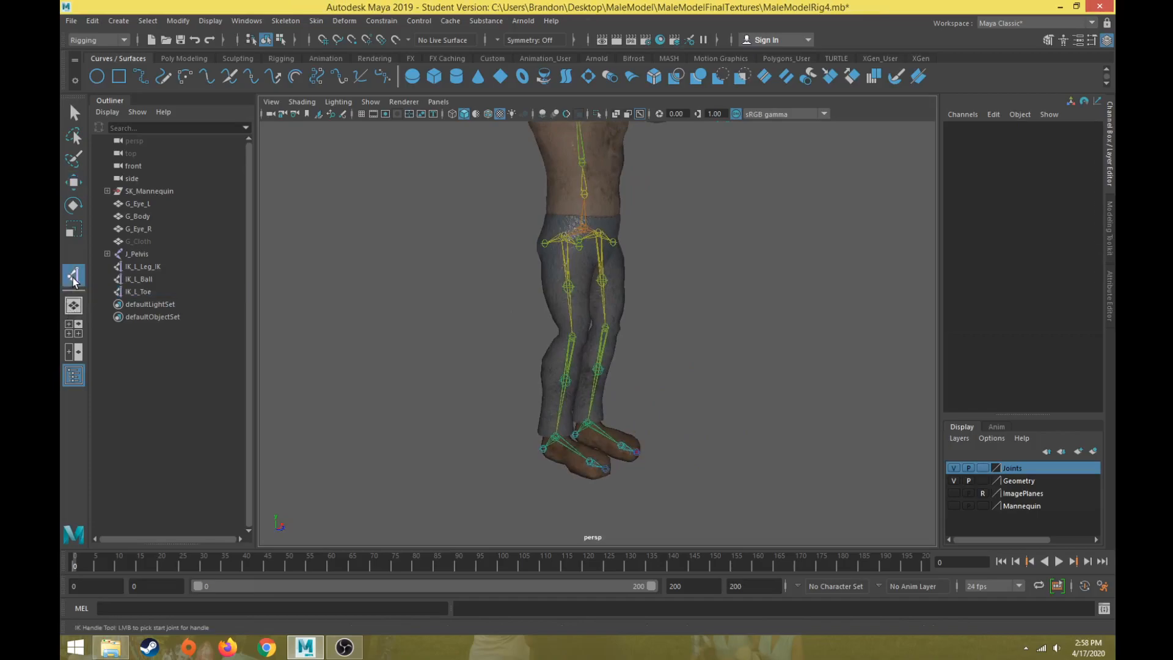
double_click(73, 278)
click(272, 128)
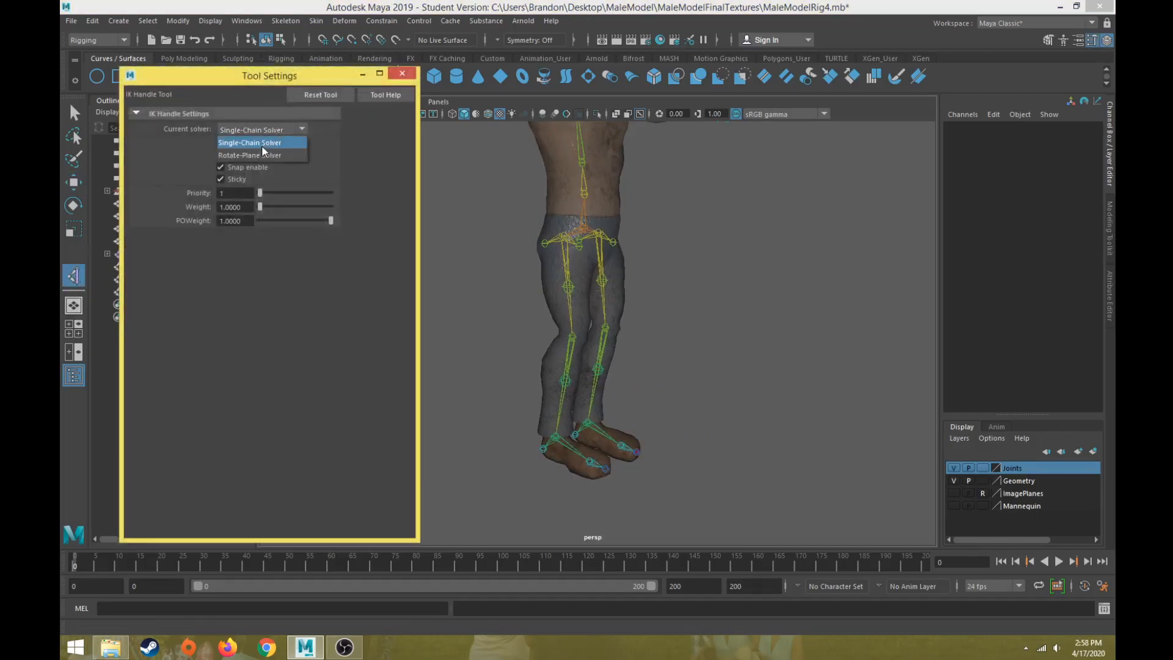
click(258, 155)
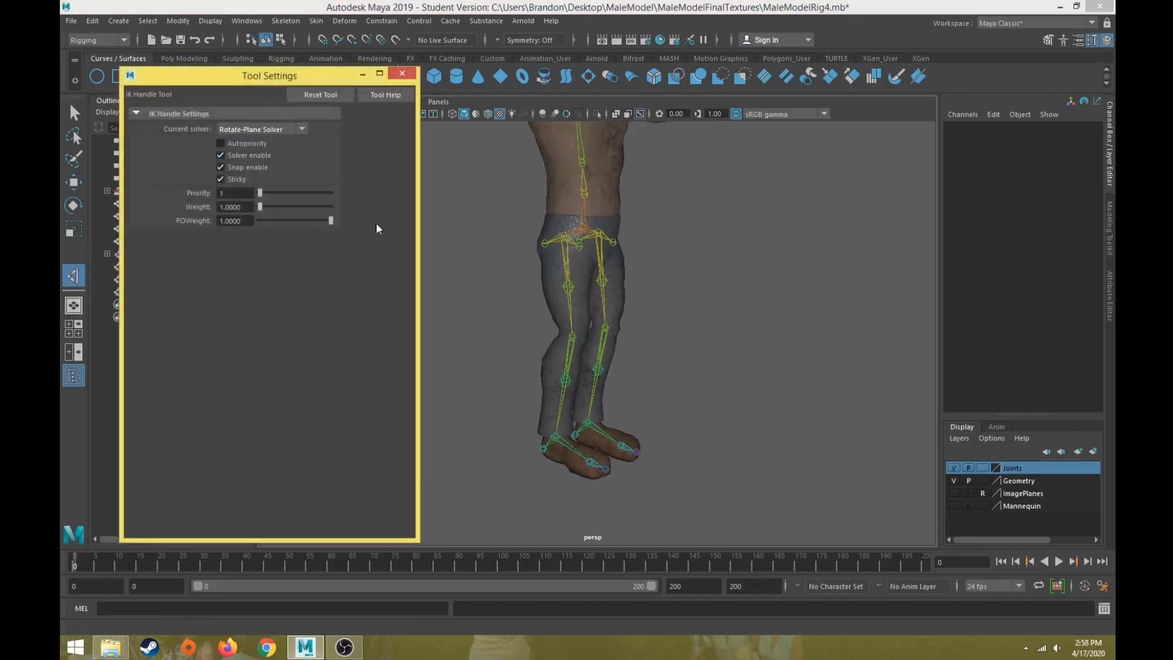
click(570, 237)
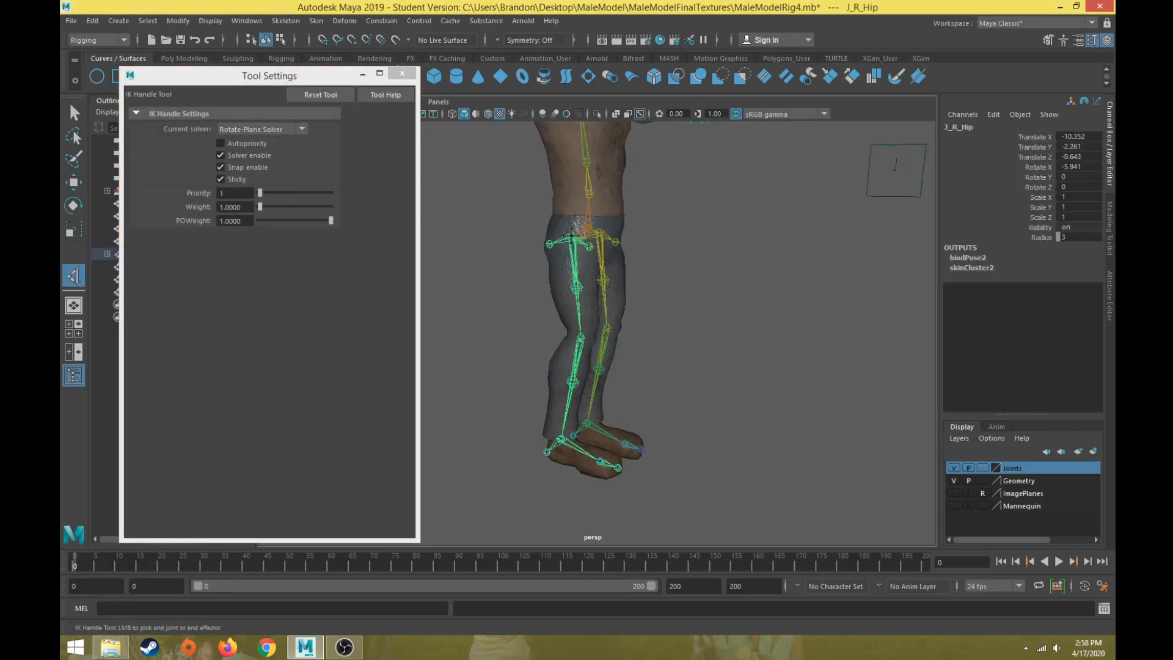
click(560, 439)
key(w)
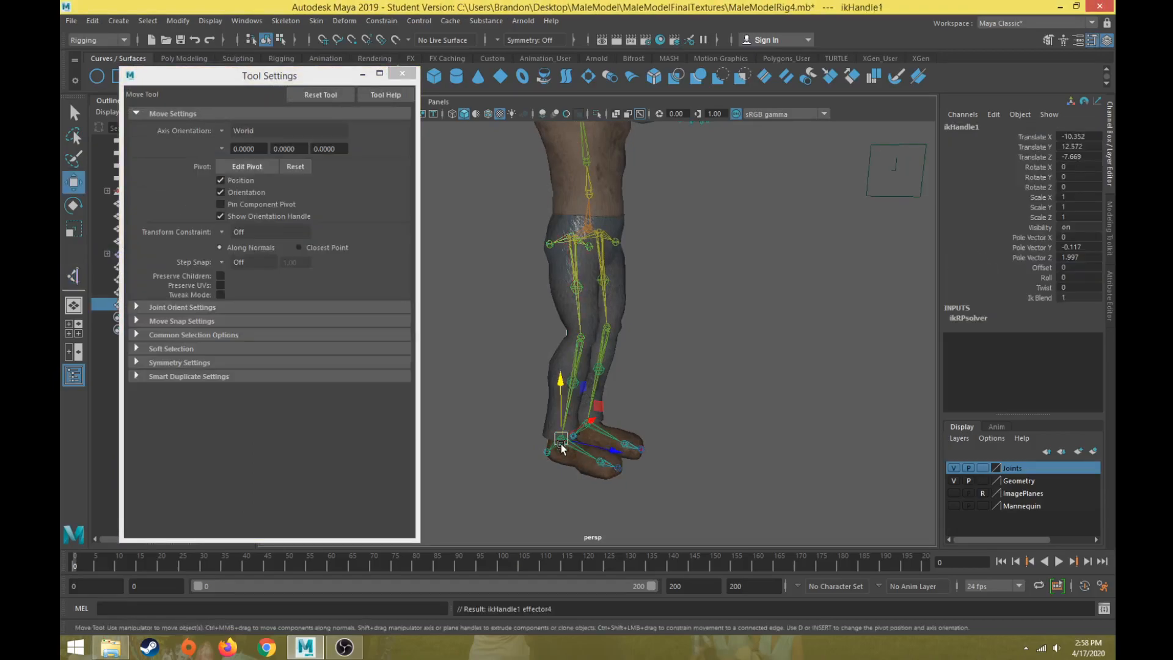
drag(593, 414, 601, 358)
key(ctrl+z)
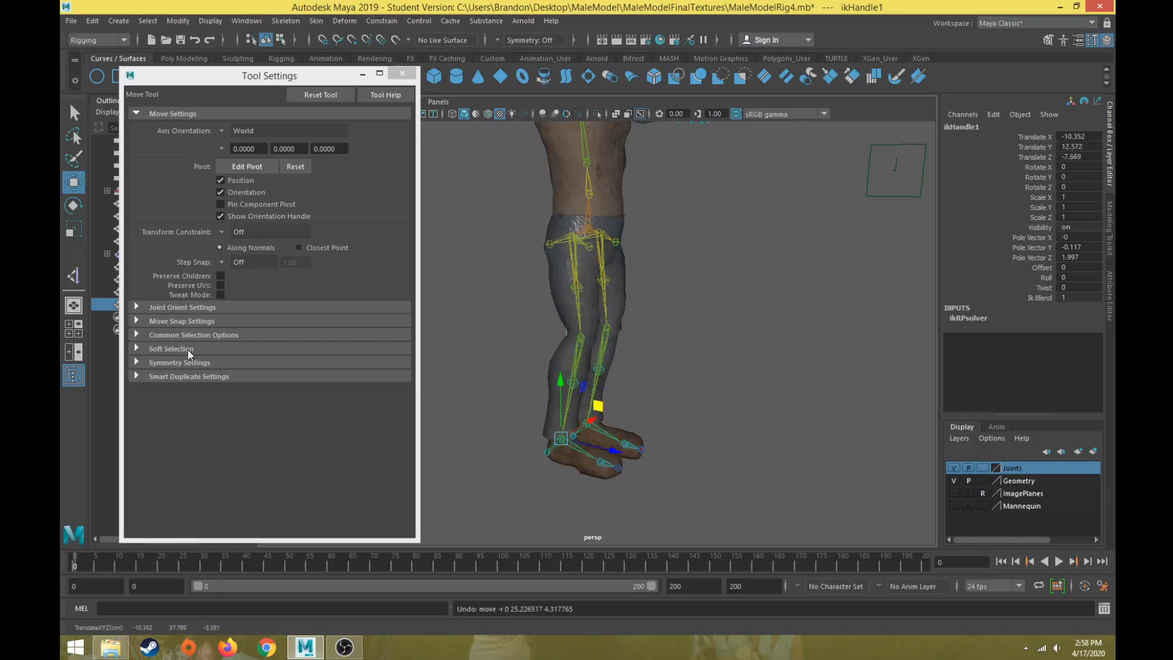
Create a Single-Chain IK handle from the right ankle joint to the right ball joint
click(73, 276)
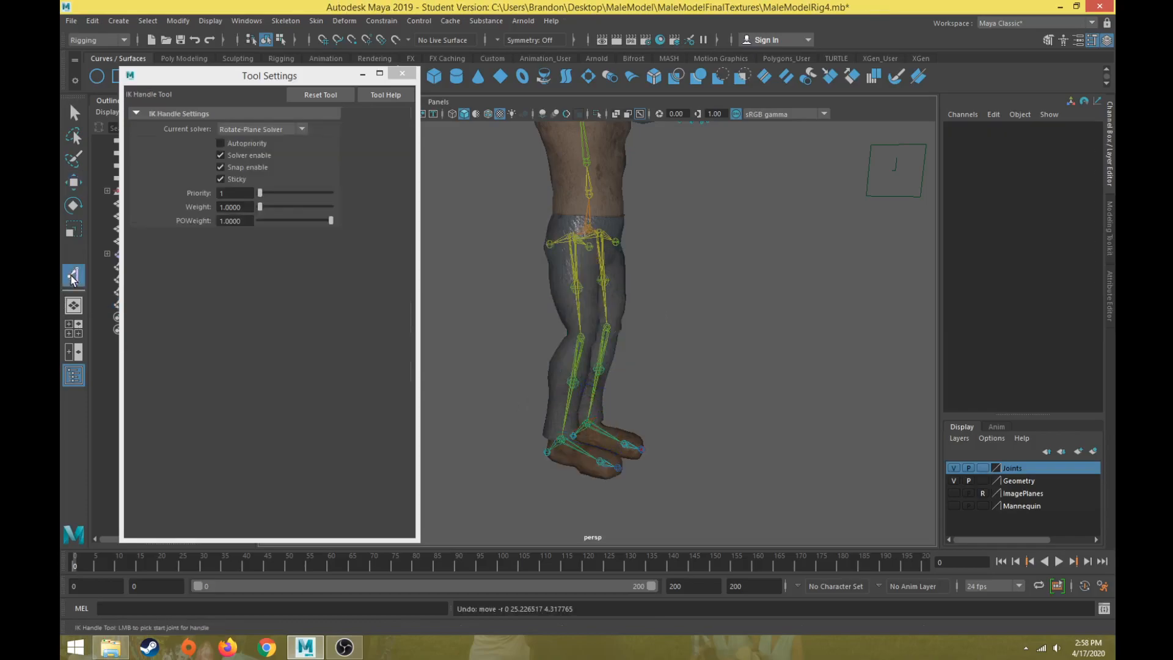
click(250, 130)
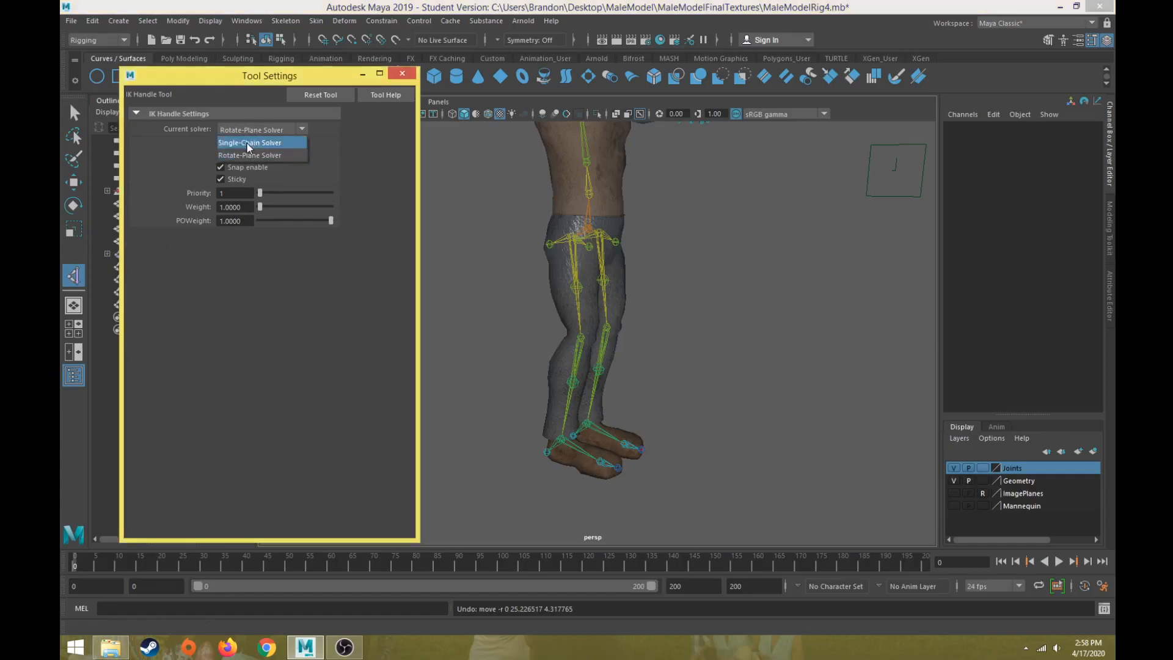
click(248, 143)
scroll(537, 415, up, 8)
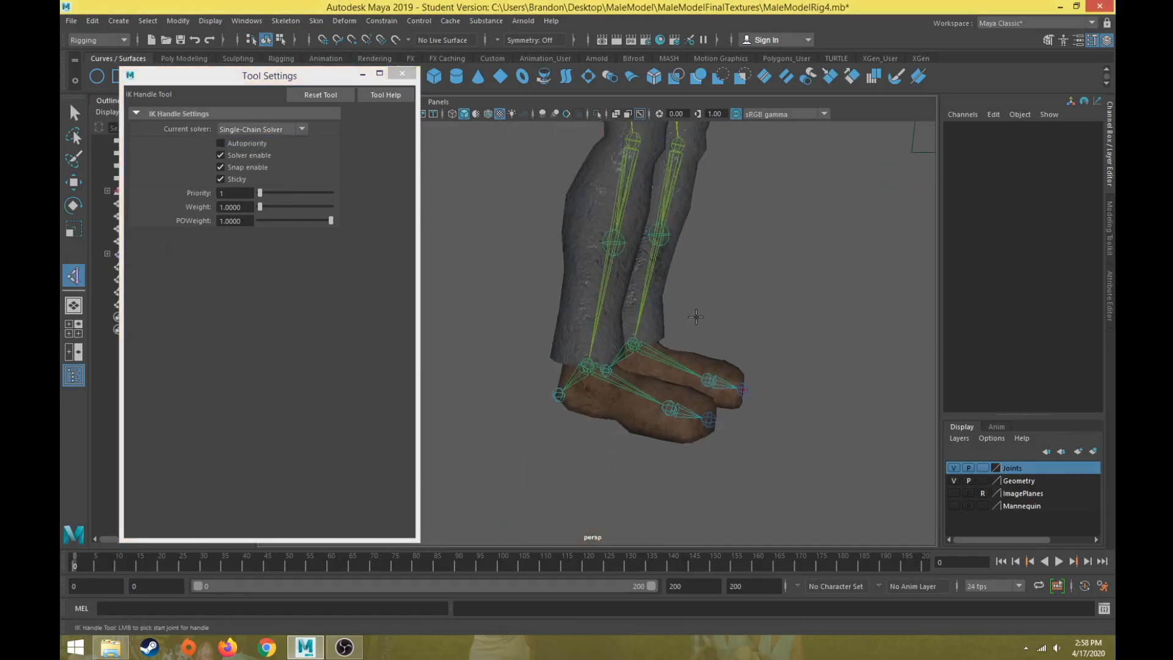
alt+middle_drag(541, 411, 491, 402)
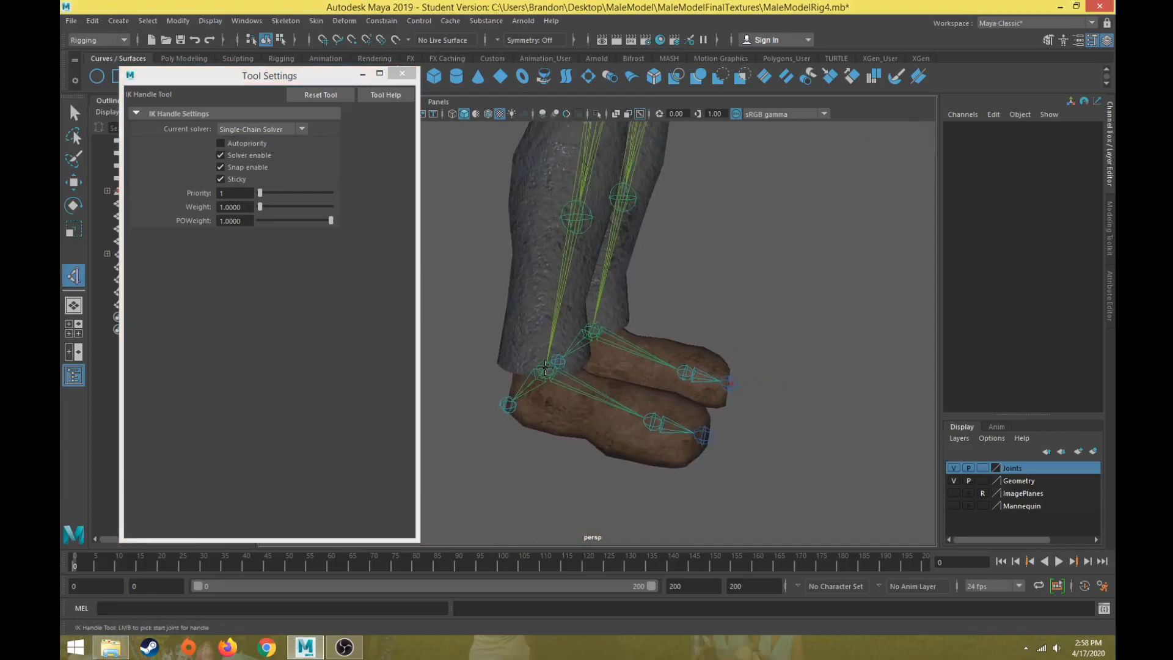
click(544, 367)
click(654, 422)
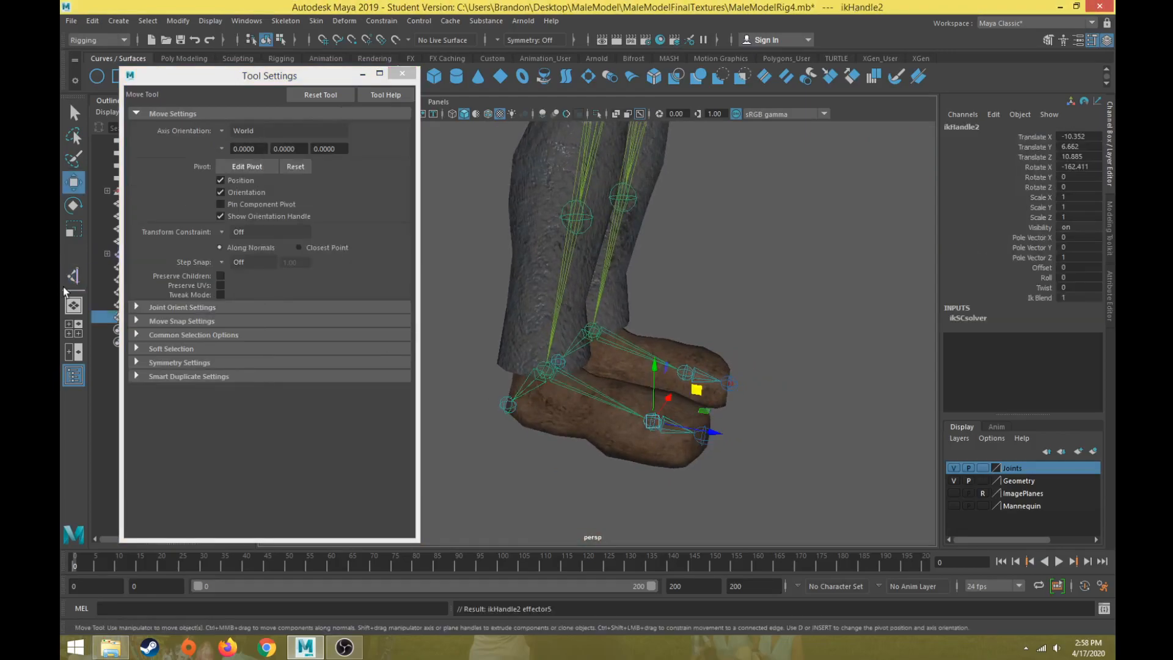
Create a Single-Chain IK handle from the right ball joint to the right toe joint and close the tool settings
click(73, 276)
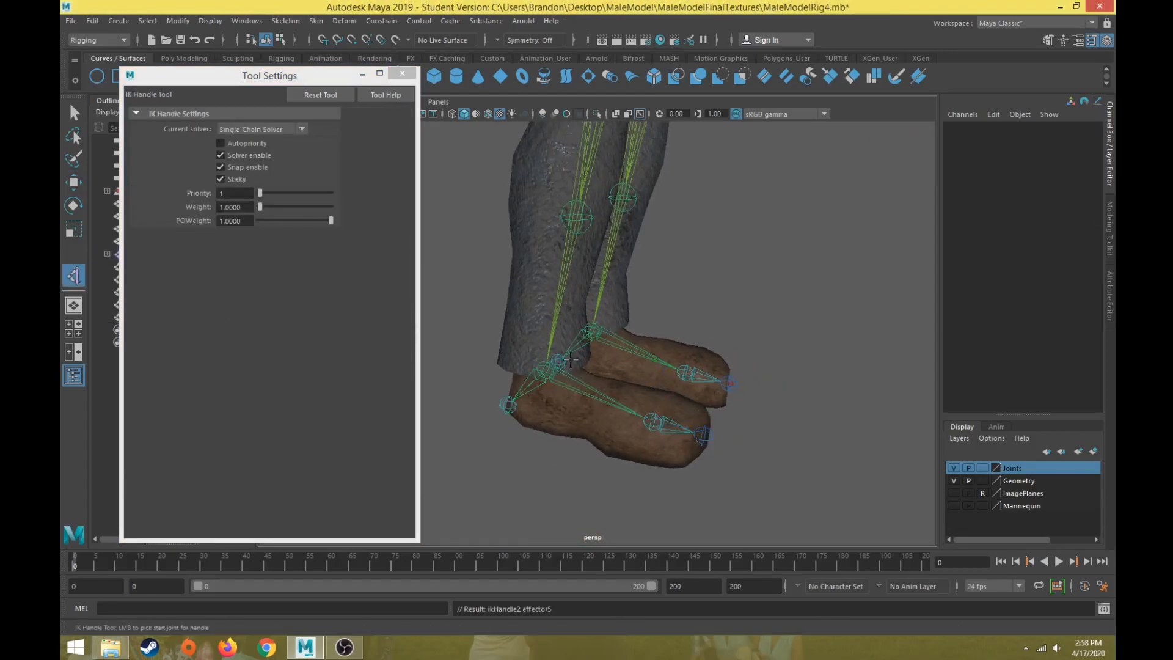
click(653, 422)
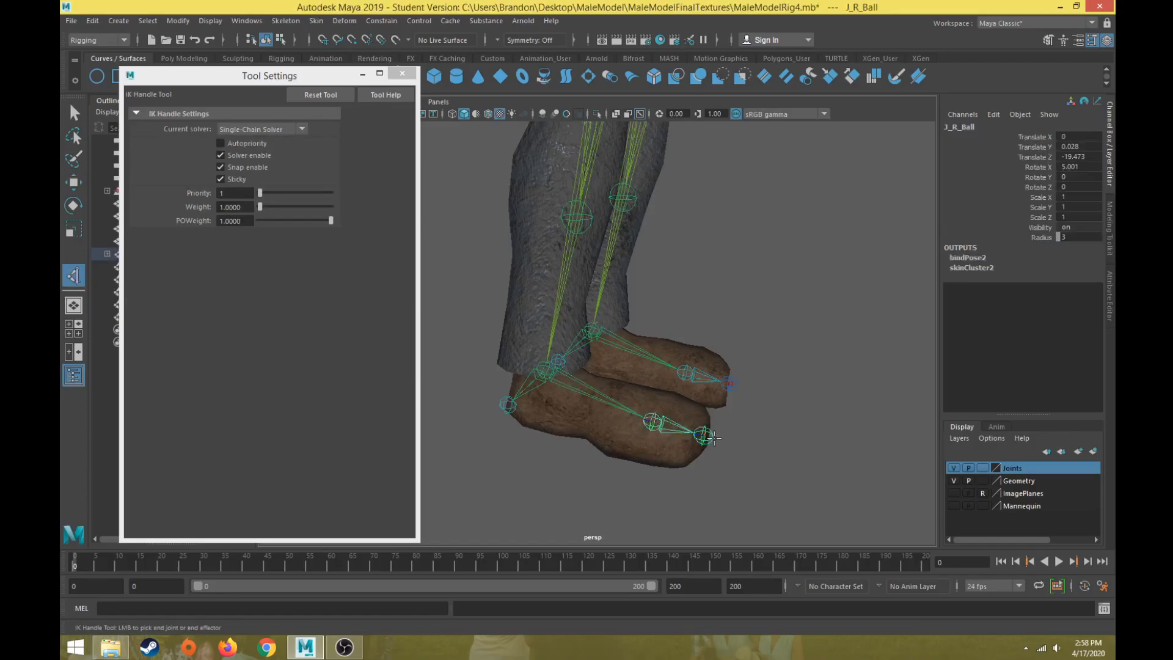
click(704, 435)
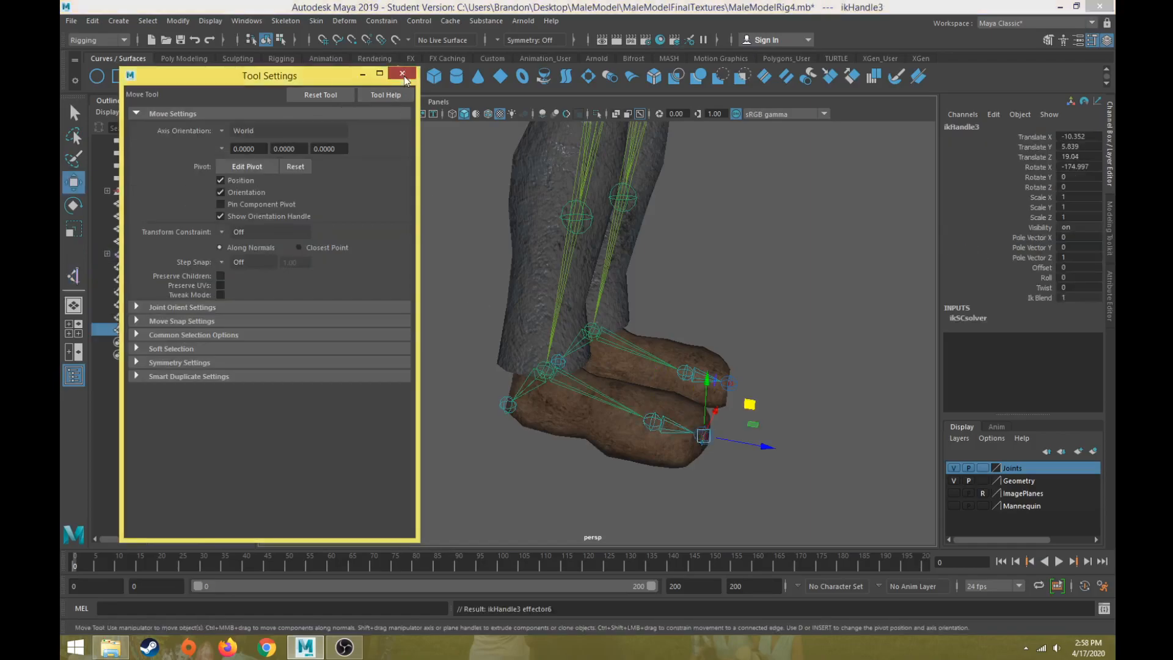
click(403, 74)
Rename the right hip-to-ankle IK handle as IK_R_Leg and the matching left handle as IK_L_Leg
double_click(151, 304)
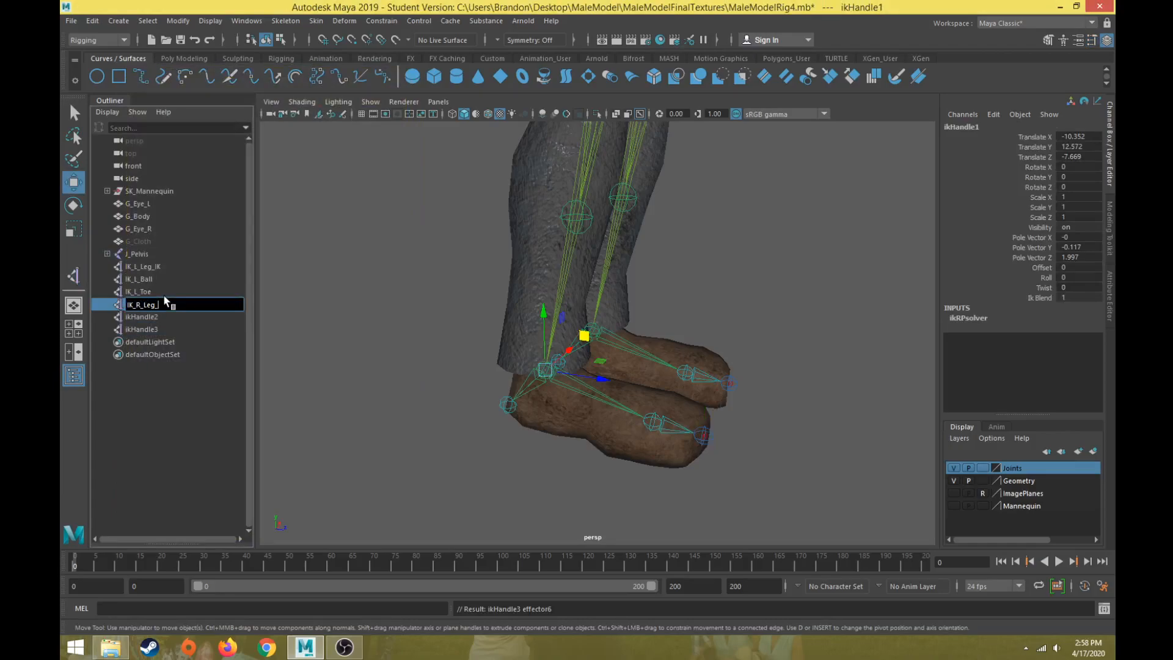
key(Return)
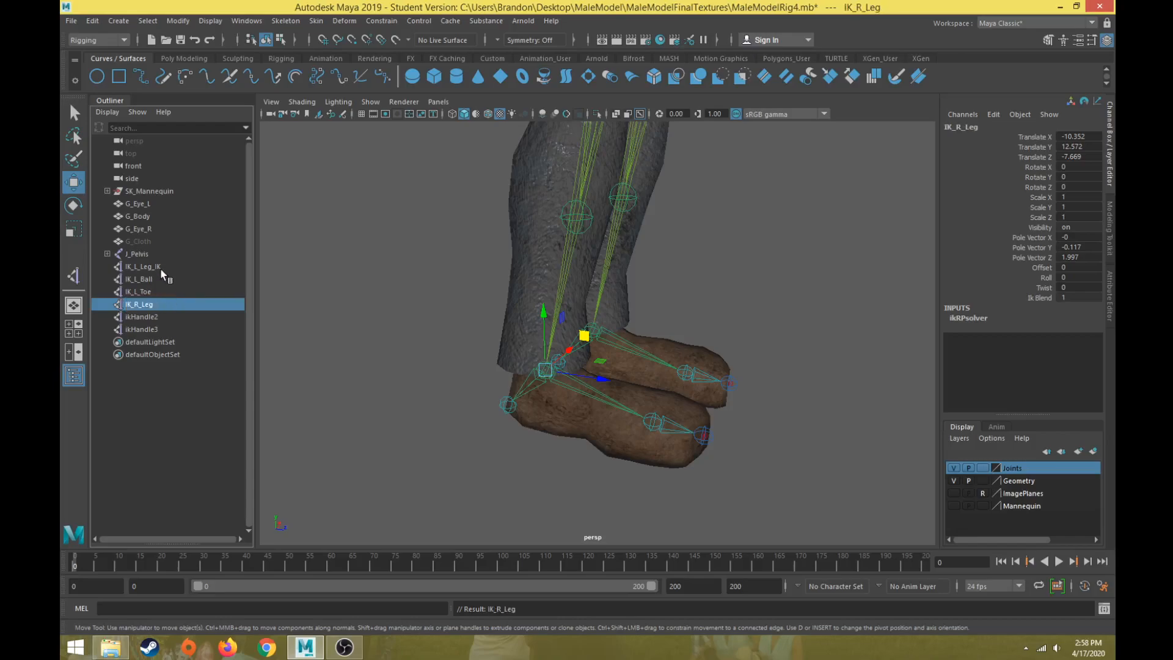
double_click(162, 268)
key(End)
key(BackSpace)
key(Return)
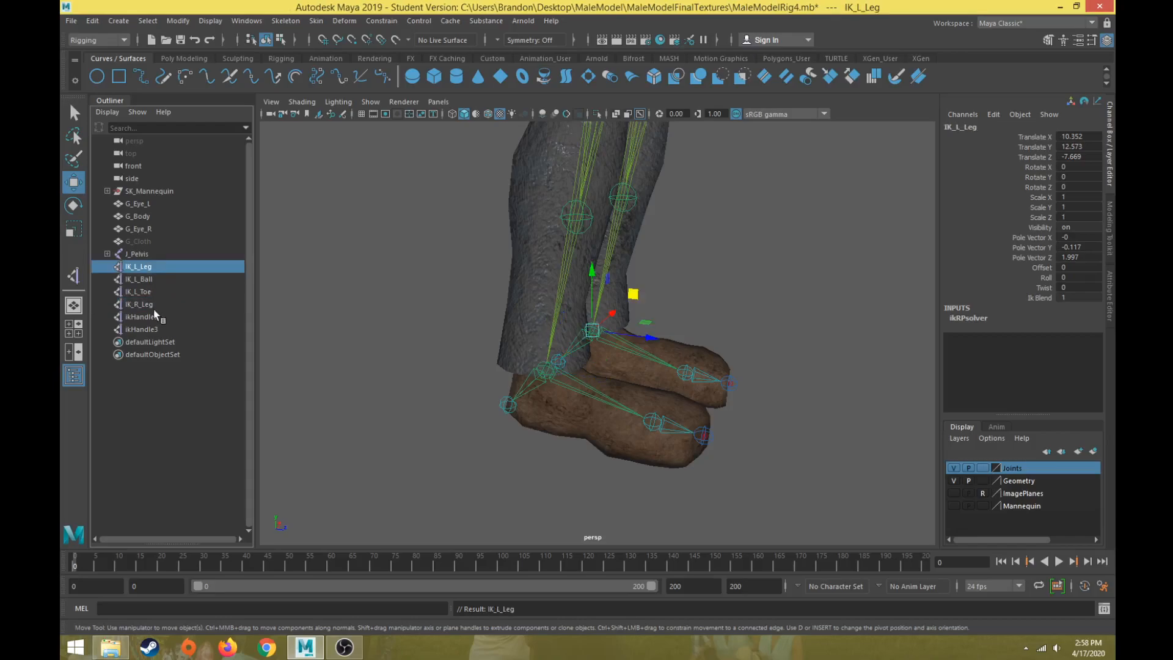
Rename the right ankle-to-ball IK handle as IK_R_Ball and the right ball-to-toe handle as IK_R_Toe
double_click(149, 317)
text(IK_R_Ball)
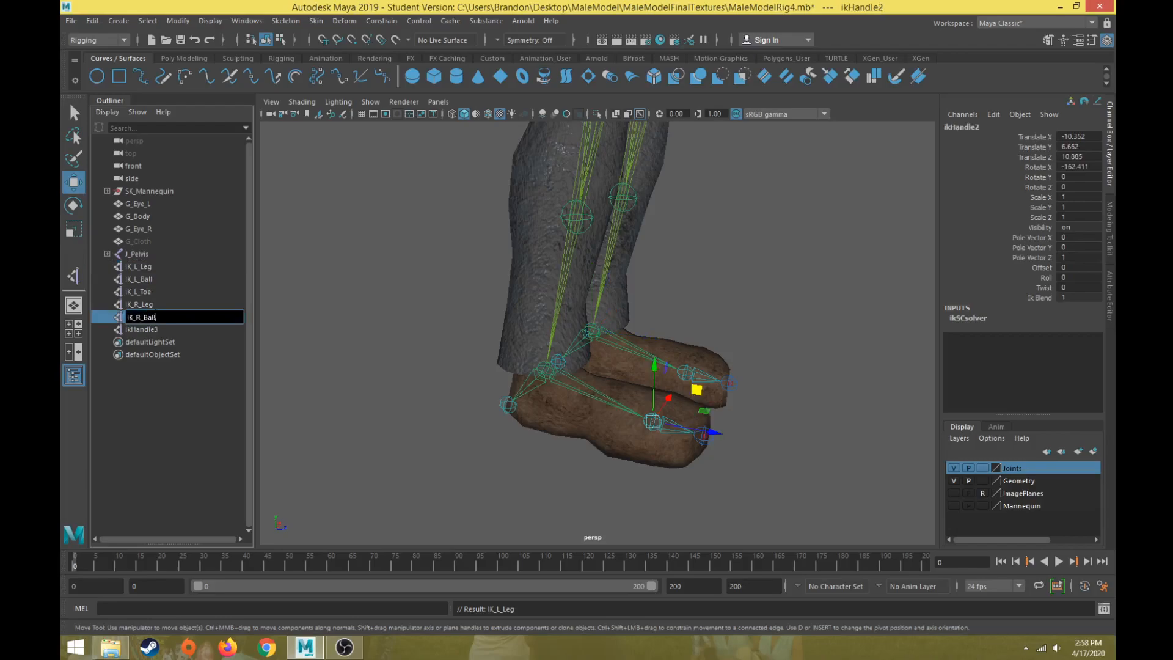
key(Return)
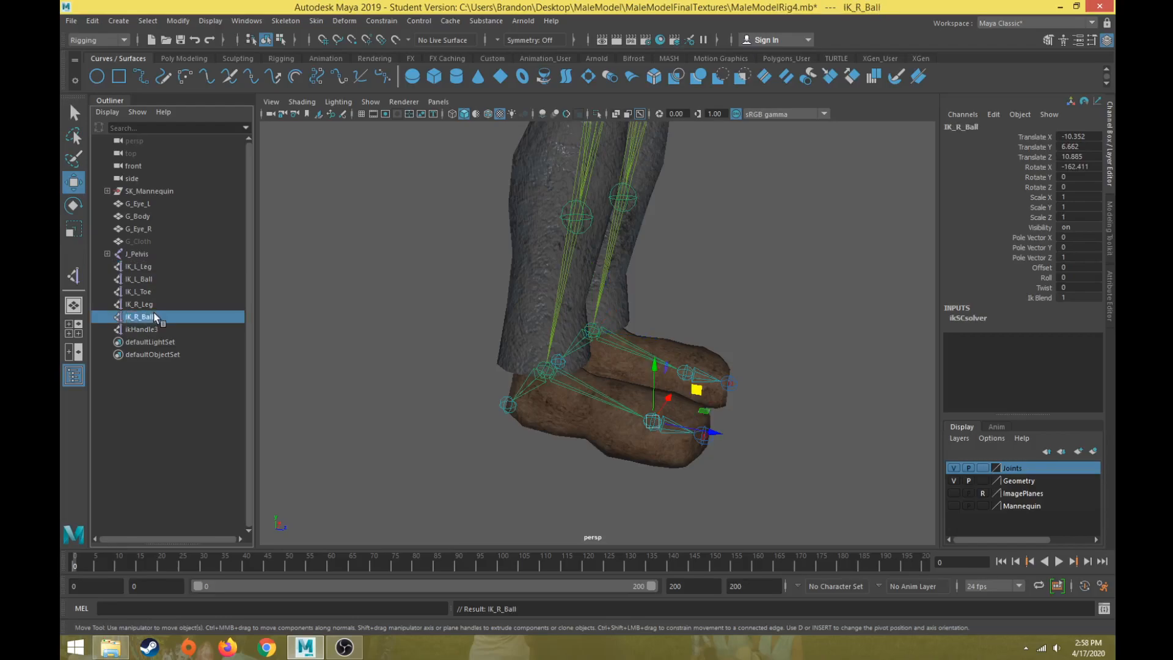
double_click(140, 330)
text(IK_R_Toe)
key(Return)
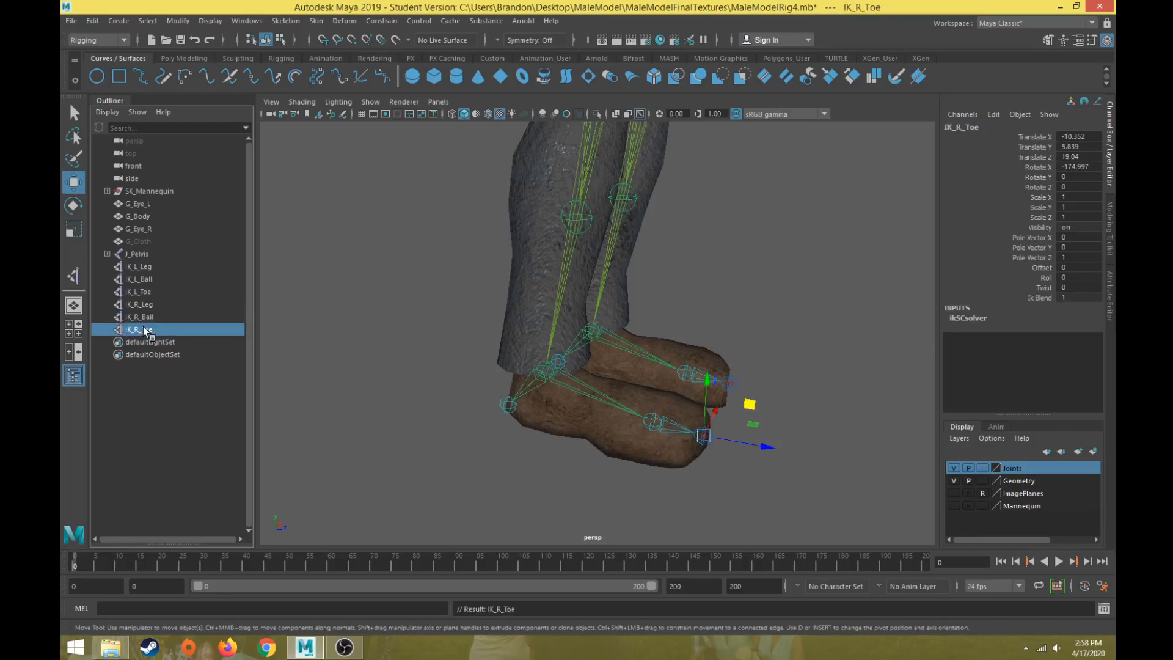
Test the leg IK handles by moving the pelvis joint, viewing the legs from the front and side, and undo the moves
scroll(611, 317, down, 6)
alt+drag(610, 316, 562, 314)
click(595, 174)
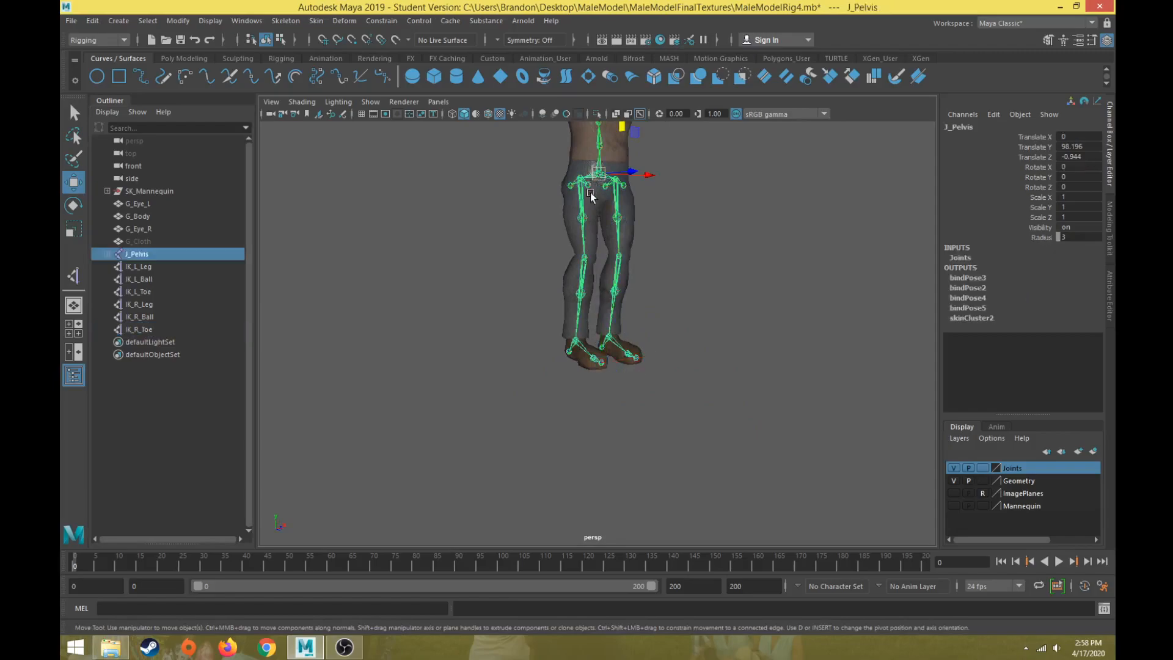
alt+middle_drag(591, 190, 518, 283)
mouse_move(531, 273)
alt+mouse_down()
mouse_move(523, 234)
mouse_move(537, 217)
mouse_move(538, 290)
mouse_move(541, 270)
alt+mouse_up()
key(ctrl+z)
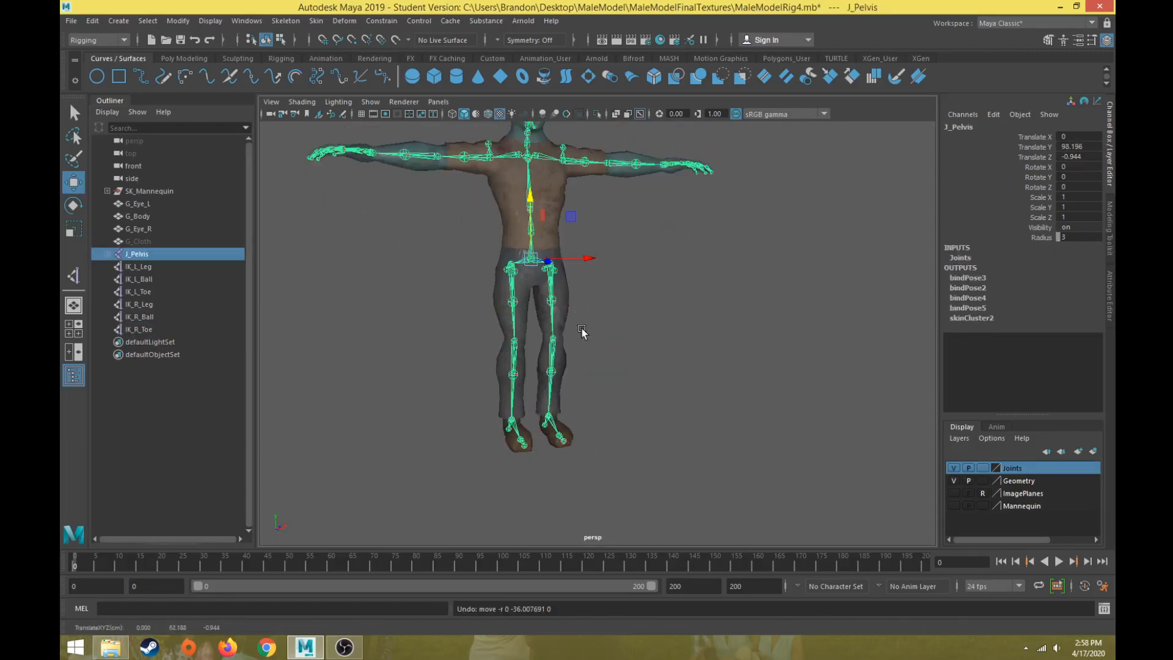
alt+drag(580, 321, 456, 340)
drag(167, 303, 197, 328)
alt+drag(591, 354, 524, 387)
middle_drag(524, 387, 511, 367)
key(ctrl+z)
Test the leg IK handles by rotating the pelvis joint, undo the rotations and deselect the joint
alt+drag(445, 350, 585, 345)
click(538, 260)
key(e)
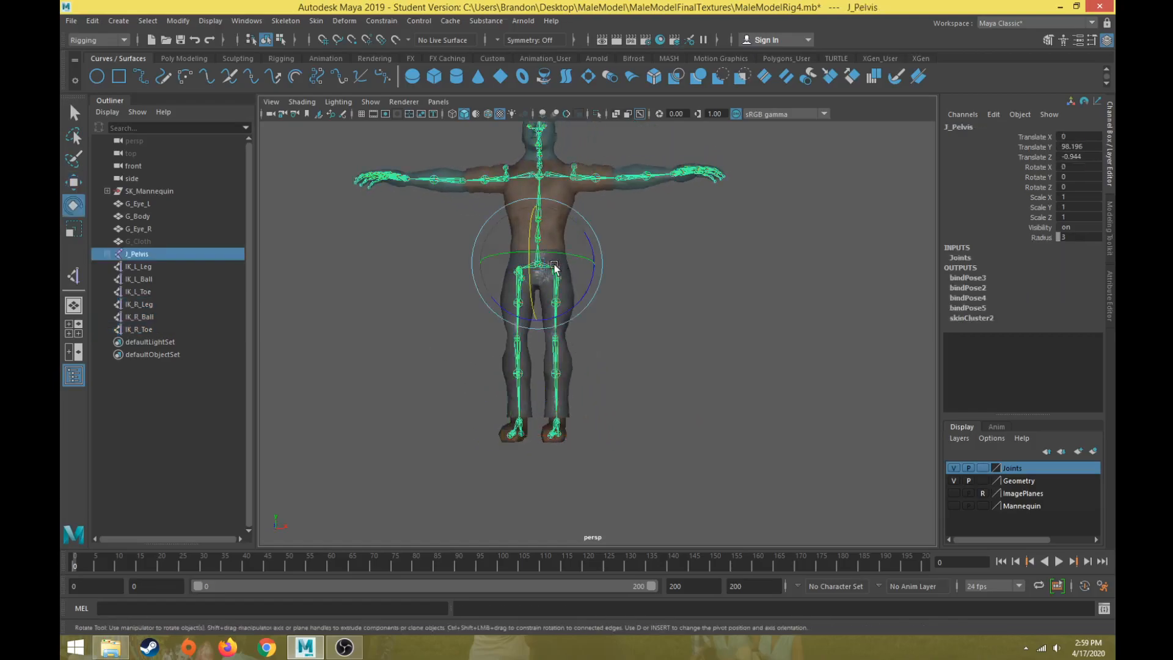
drag(611, 256, 586, 306)
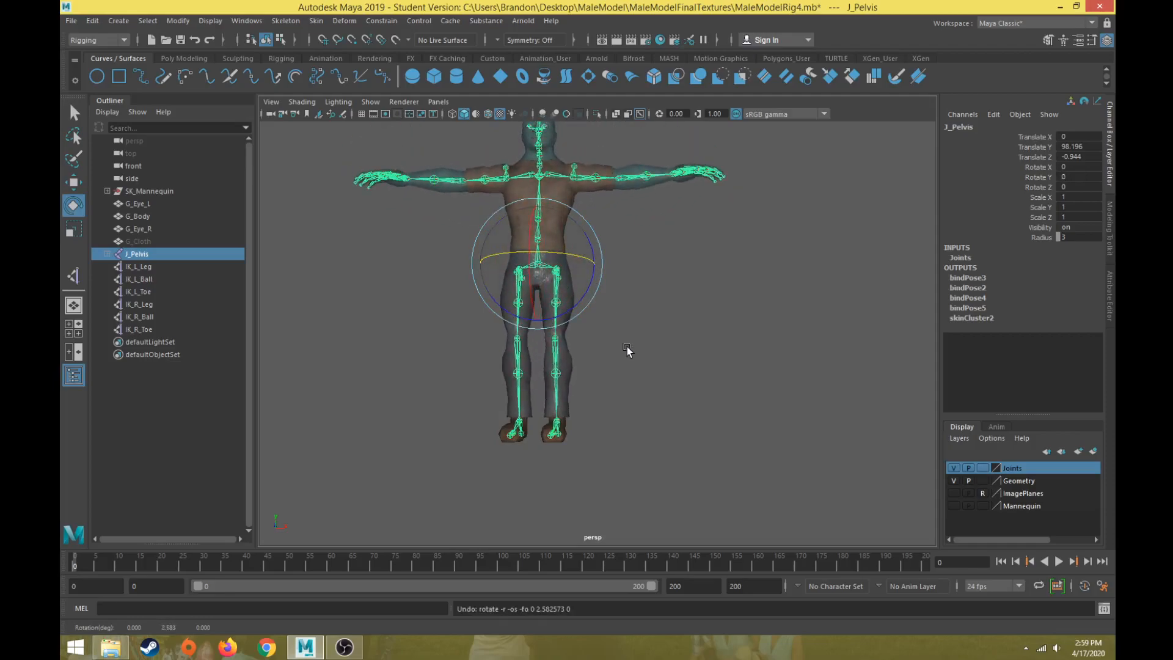
click(607, 409)
alt+drag(607, 409, 579, 420)
alt+right_drag(579, 420, 609, 399)
alt+middle_drag(609, 398, 615, 392)
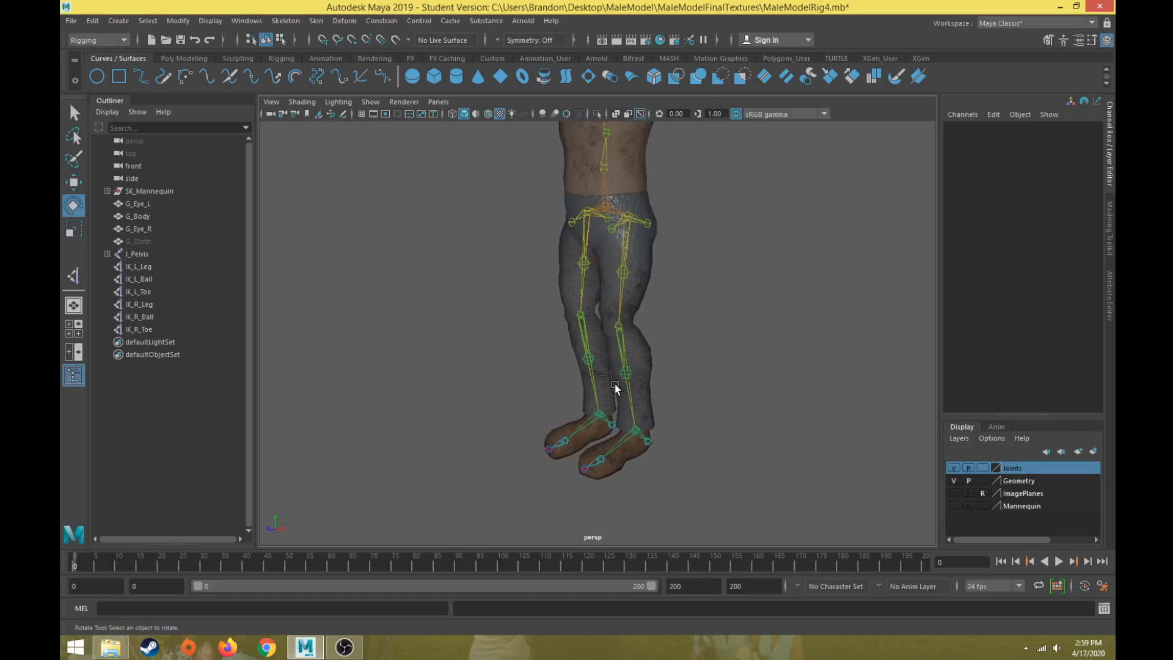